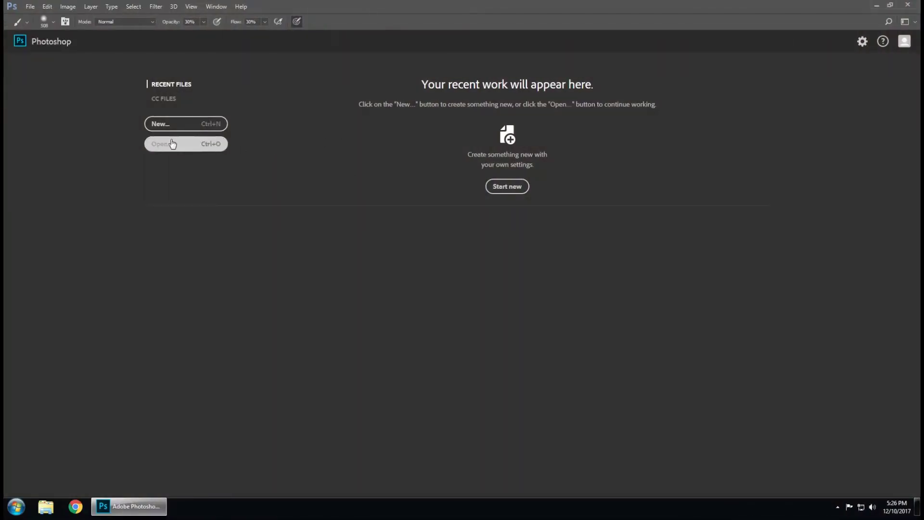
Open the raw photo IMG_3858.CR2 from the start screen into Camera Raw.
{"action": "left_click", "coordinate": [171, 144]}
{"action": "left_click", "coordinate": [110, 111]}
{"action": "left_click", "coordinate": [377, 273]}
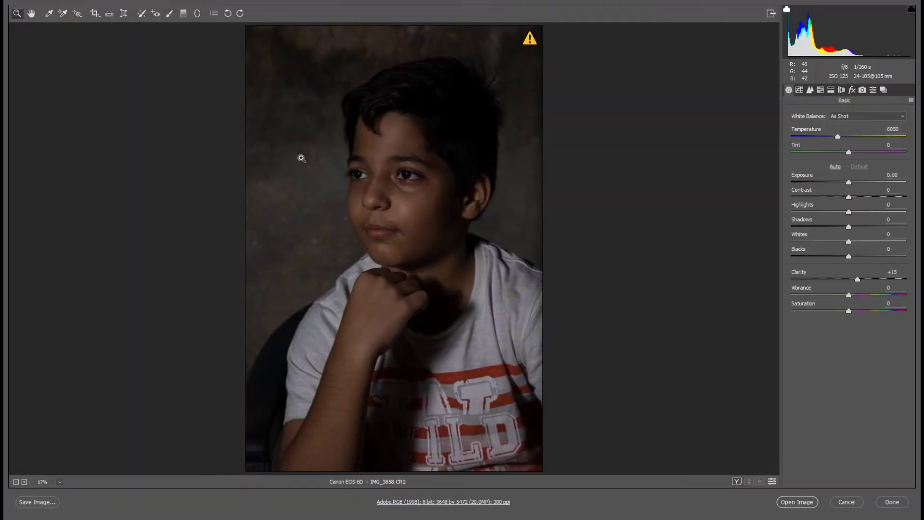
Raise Exposure to +1.20 and lift the Shadows, checking the face and fitted view.
{"action": "left_click_drag", "start_coordinate": [295, 100], "coordinate": [478, 325]}
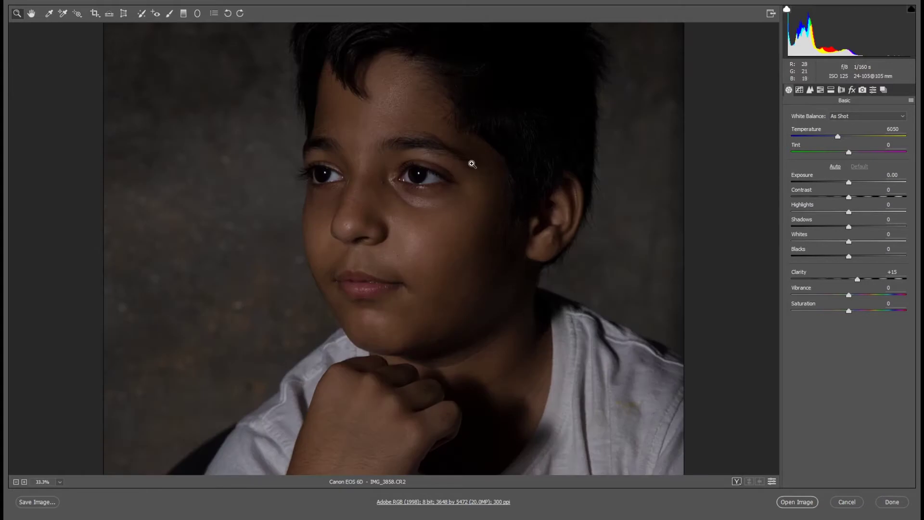
{"action": "left_click_drag", "start_coordinate": [850, 183], "coordinate": [855, 183]}
{"action": "right_click", "coordinate": [373, 157]}
{"action": "left_click", "coordinate": [407, 219]}
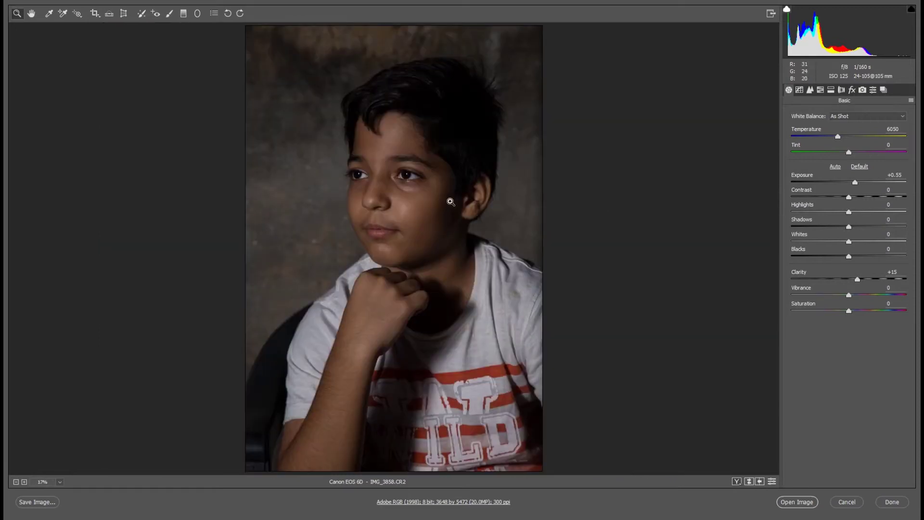
{"action": "mouse_move", "coordinate": [849, 226]}
{"action": "left_mouse_down"}
{"action": "mouse_move", "coordinate": [880, 226]}
{"action": "mouse_move", "coordinate": [871, 228]}
{"action": "left_mouse_up"}
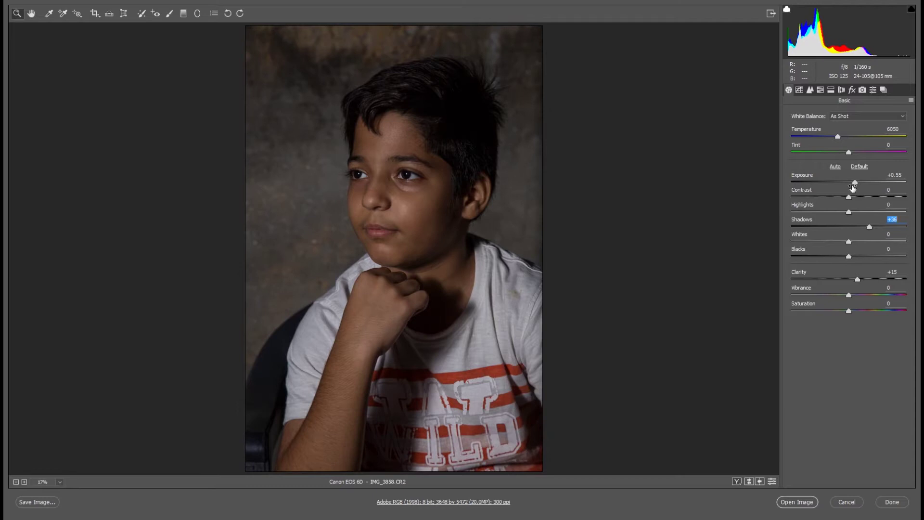
{"action": "left_click_drag", "start_coordinate": [855, 182], "coordinate": [862, 182]}
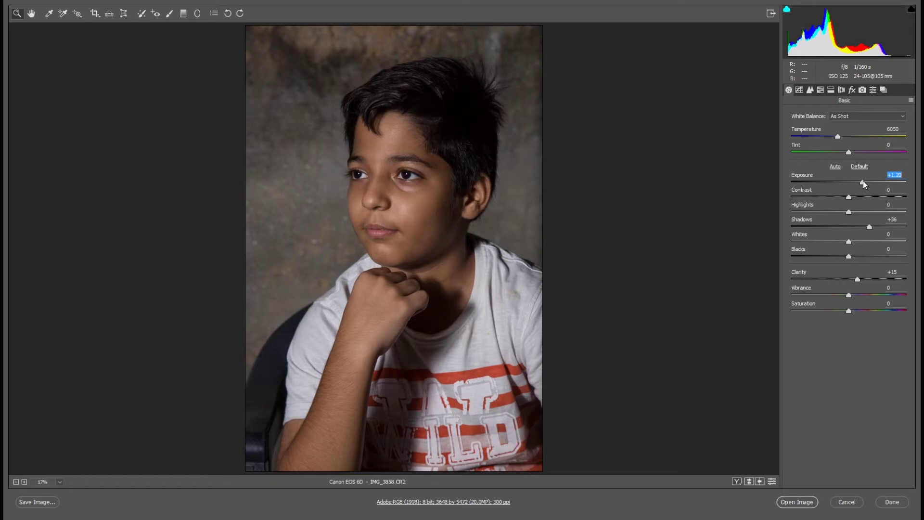
{"action": "mouse_move", "coordinate": [869, 226]}
{"action": "left_mouse_down"}
{"action": "mouse_move", "coordinate": [883, 225]}
{"action": "mouse_move", "coordinate": [831, 212]}
{"action": "mouse_move", "coordinate": [802, 218]}
{"action": "mouse_move", "coordinate": [831, 228]}
{"action": "mouse_move", "coordinate": [833, 259]}
{"action": "mouse_move", "coordinate": [847, 258]}
{"action": "left_mouse_up"}
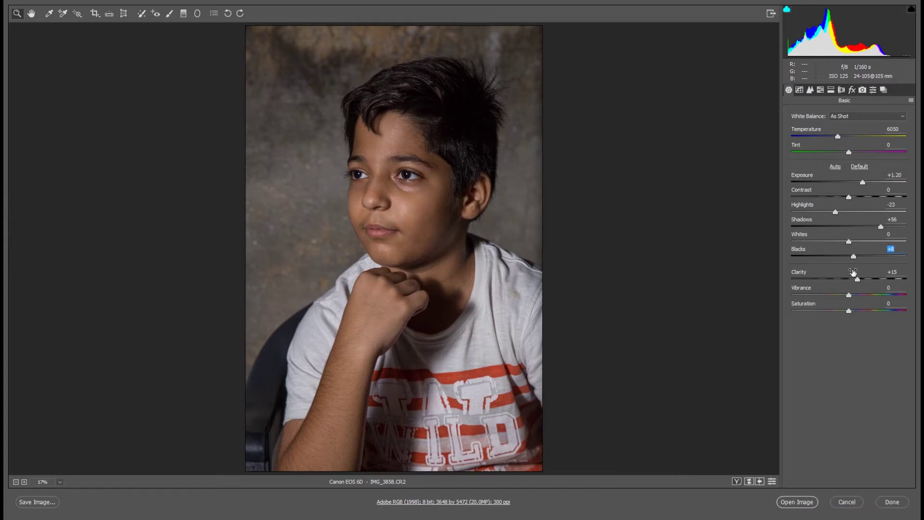
Set Vibrance to +30, Shadows to +63 and Blacks to +18, rechecking the face.
{"action": "left_click_drag", "start_coordinate": [850, 297], "coordinate": [858, 297]}
{"action": "left_click_drag", "start_coordinate": [371, 146], "coordinate": [436, 296]}
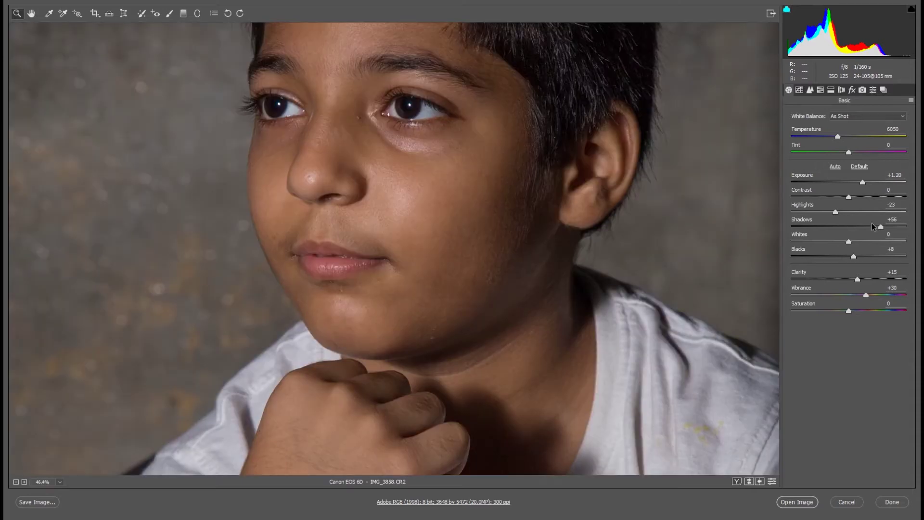
{"action": "left_click_drag", "start_coordinate": [873, 226], "coordinate": [876, 226]}
{"action": "left_click_drag", "start_coordinate": [853, 257], "coordinate": [859, 259]}
{"action": "right_click", "coordinate": [508, 120]}
{"action": "left_click", "coordinate": [553, 263]}
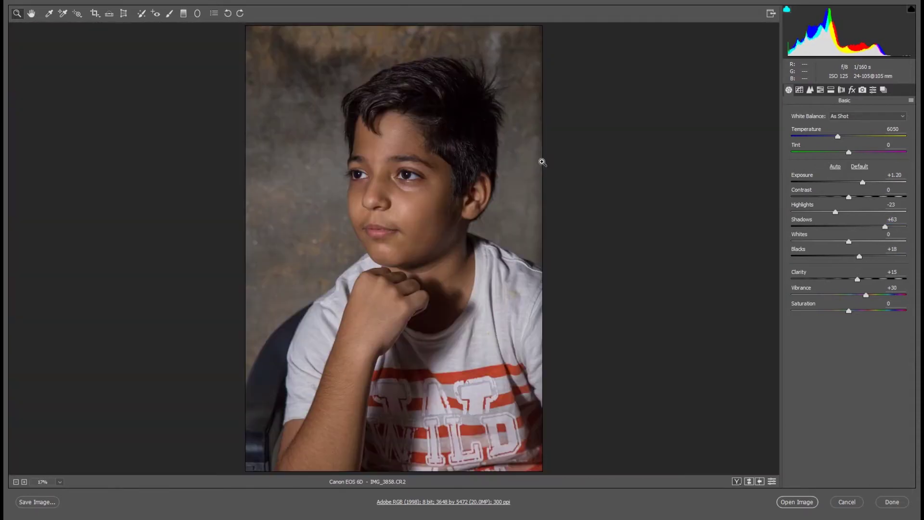
{"action": "mouse_move", "coordinate": [327, 145]}
{"action": "left_mouse_down"}
{"action": "mouse_move", "coordinate": [533, 245]}
{"action": "mouse_move", "coordinate": [511, 245]}
{"action": "left_mouse_up"}
Set Detail sharpening to Amount 99 and Radius 1.3, judging the face up close.
{"action": "left_click", "coordinate": [809, 90]}
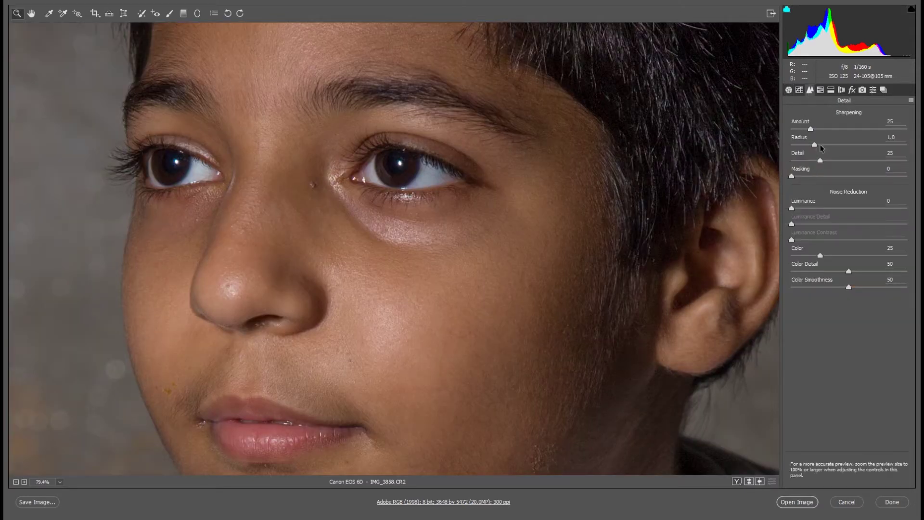
{"action": "key", "text": "Tab"}
{"action": "right_click", "coordinate": [356, 160]}
{"action": "left_click", "coordinate": [382, 304]}
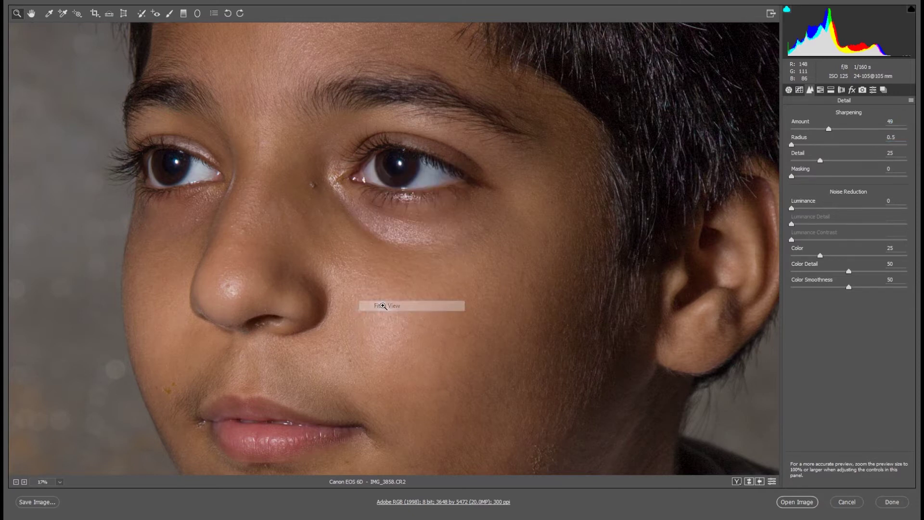
{"action": "left_click_drag", "start_coordinate": [452, 250], "coordinate": [451, 251]}
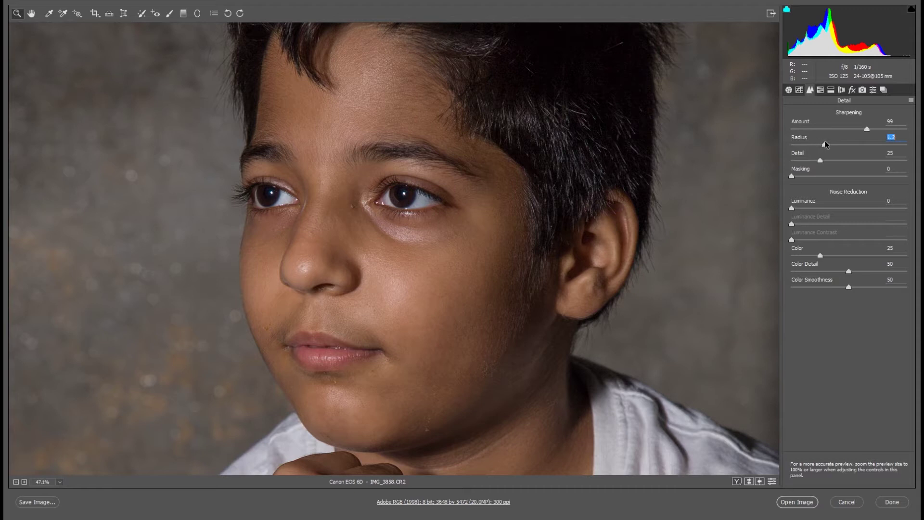
{"action": "right_click", "coordinate": [493, 103]}
{"action": "left_click", "coordinate": [553, 247]}
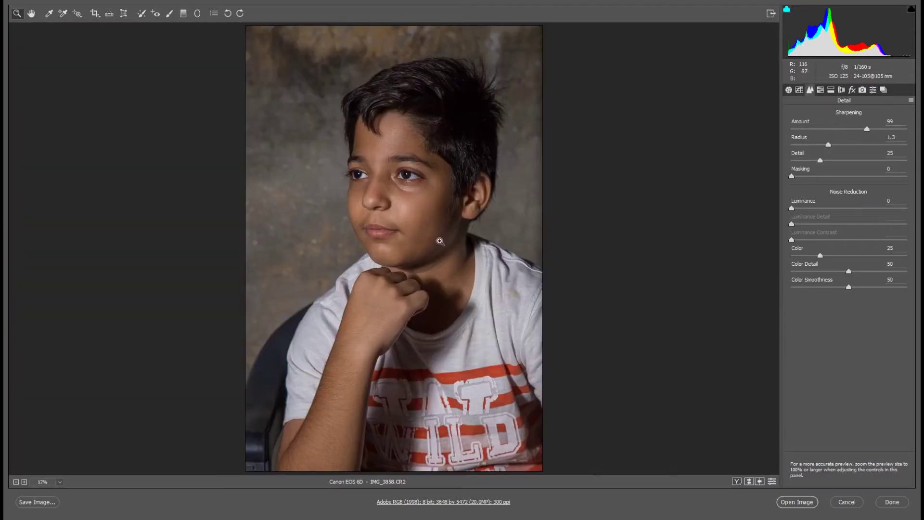
{"action": "left_click_drag", "start_coordinate": [315, 97], "coordinate": [517, 361]}
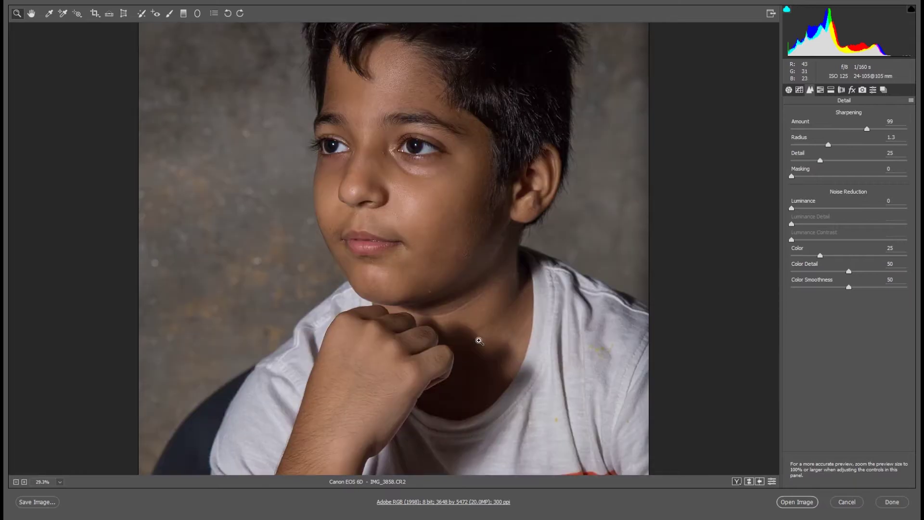
Bring the adjusted photo into Photoshop and duplicate the Background layer.
{"action": "left_click", "coordinate": [817, 503]}
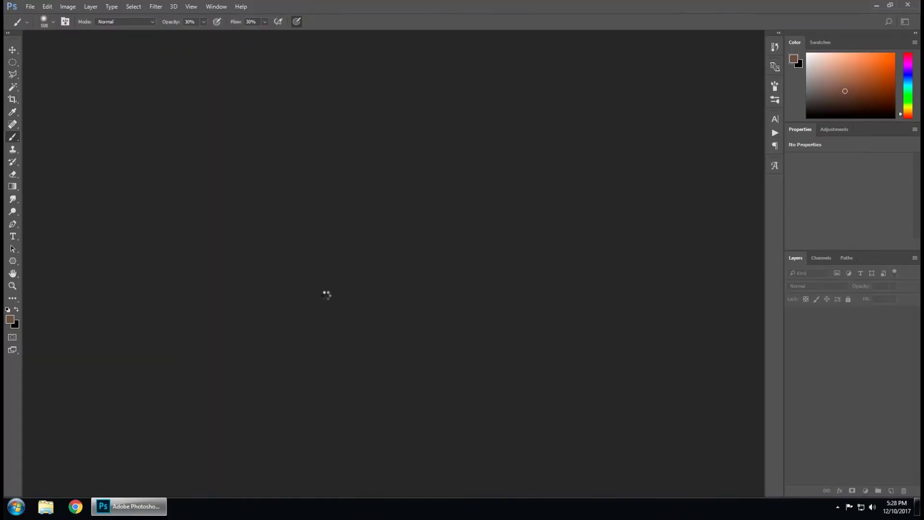
{"action": "left_click", "coordinate": [12, 49]}
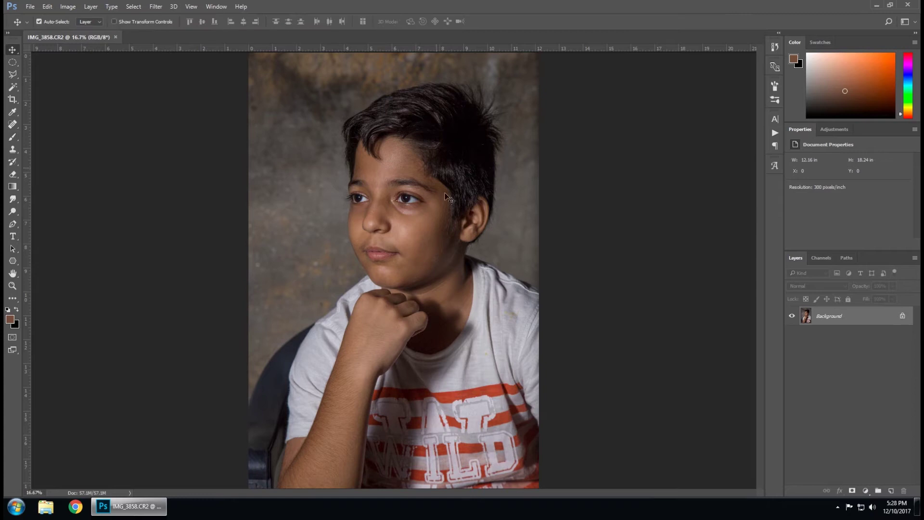
{"action": "left_click_drag", "start_coordinate": [831, 322], "coordinate": [890, 490]}
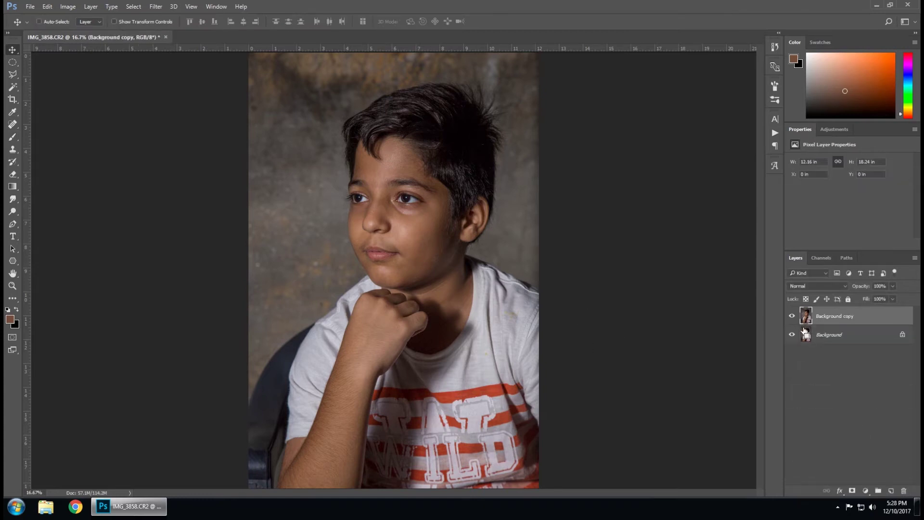
Scale the copy to about 118%, rotate it 1.41°, and merge into a new Layer 1.
{"action": "key", "text": "ctrl+t"}
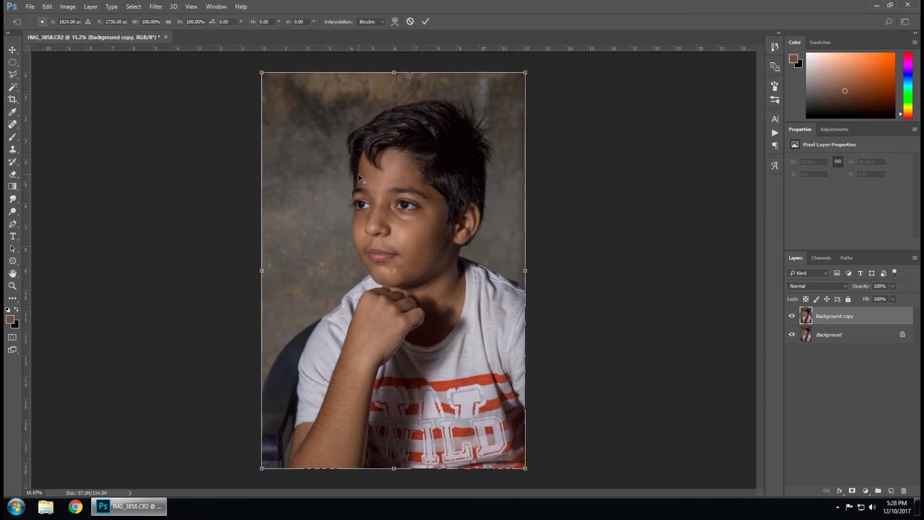
{"action": "left_click_drag", "start_coordinate": [525, 460], "coordinate": [548, 481]}
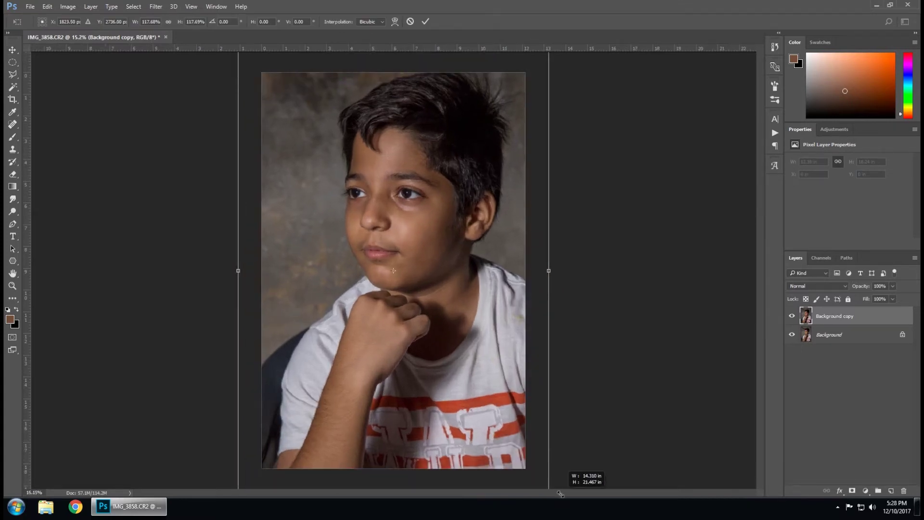
{"action": "left_click_drag", "start_coordinate": [577, 241], "coordinate": [577, 246]}
{"action": "left_click_drag", "start_coordinate": [445, 259], "coordinate": [434, 273]}
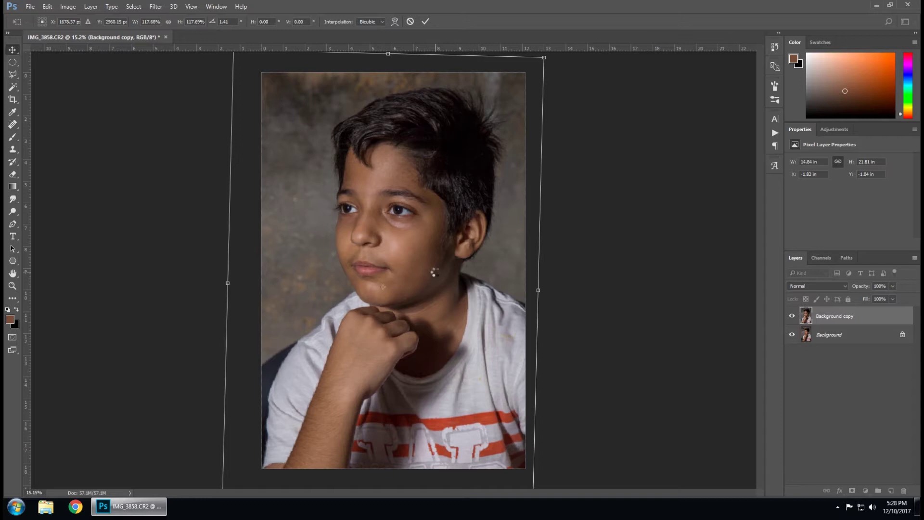
{"action": "key", "text": "Return"}
{"action": "key", "text": "ctrl+0"}
{"action": "key", "text": "ctrl+e"}
{"action": "key", "text": "ctrl+j"}
{"action": "key", "text": "z"}
{"action": "mouse_move", "coordinate": [393, 265]}
{"action": "left_mouse_down"}
{"action": "mouse_move", "coordinate": [456, 229]}
{"action": "mouse_move", "coordinate": [485, 364]}
{"action": "left_mouse_up"}
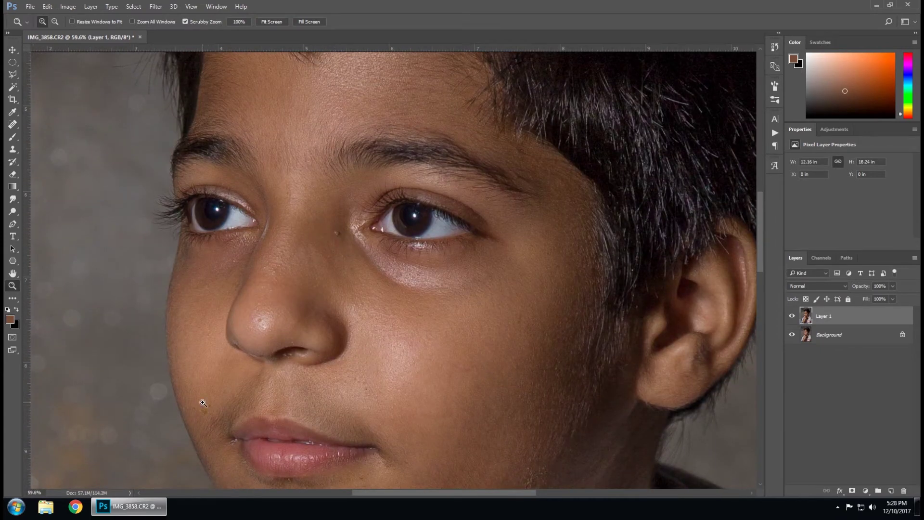
Set up the Spot Healing Brush at 45 px with hardness 70.
{"action": "key", "text": "v"}
{"action": "scroll", "coordinate": [373, 273], "scroll_direction": "down", "scroll_amount": 5}
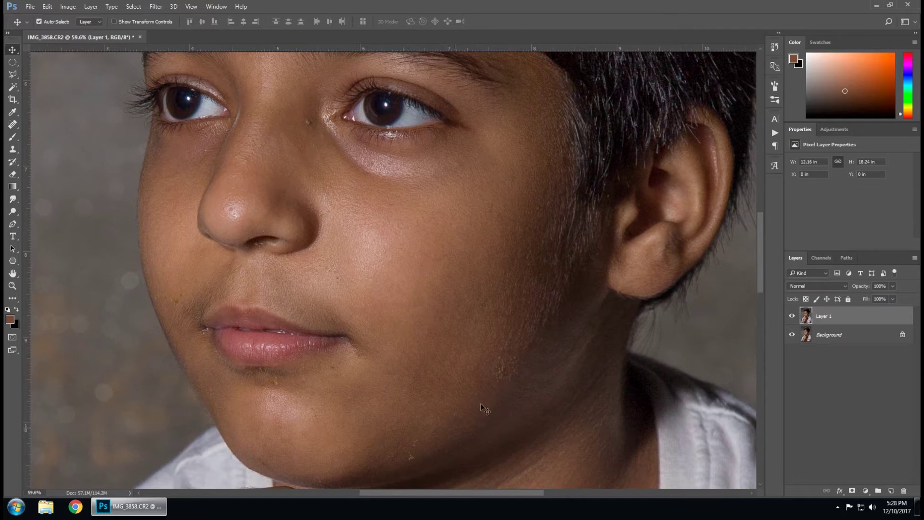
{"action": "left_click_drag", "start_coordinate": [306, 201], "coordinate": [351, 254]}
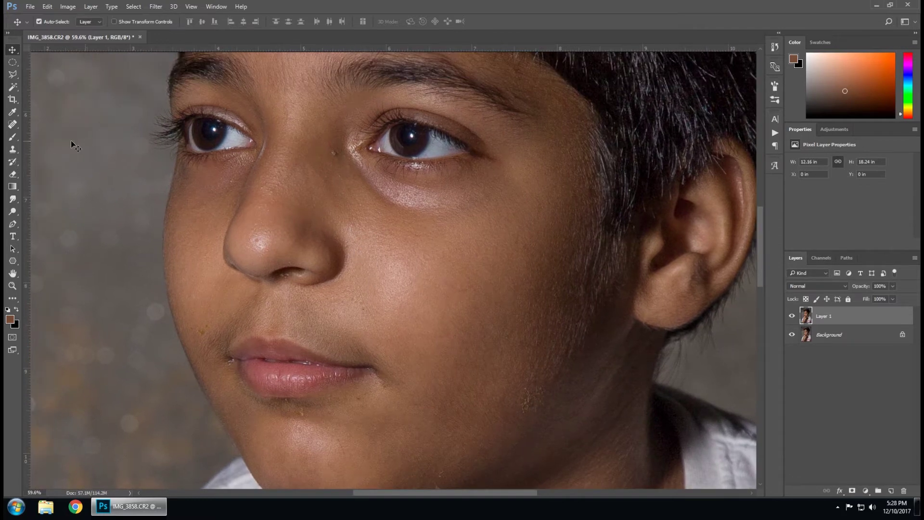
{"action": "left_click", "coordinate": [12, 124]}
{"action": "right_click", "coordinate": [13, 125]}
{"action": "left_click", "coordinate": [52, 126]}
{"action": "left_click_drag", "start_coordinate": [328, 164], "coordinate": [333, 165]}
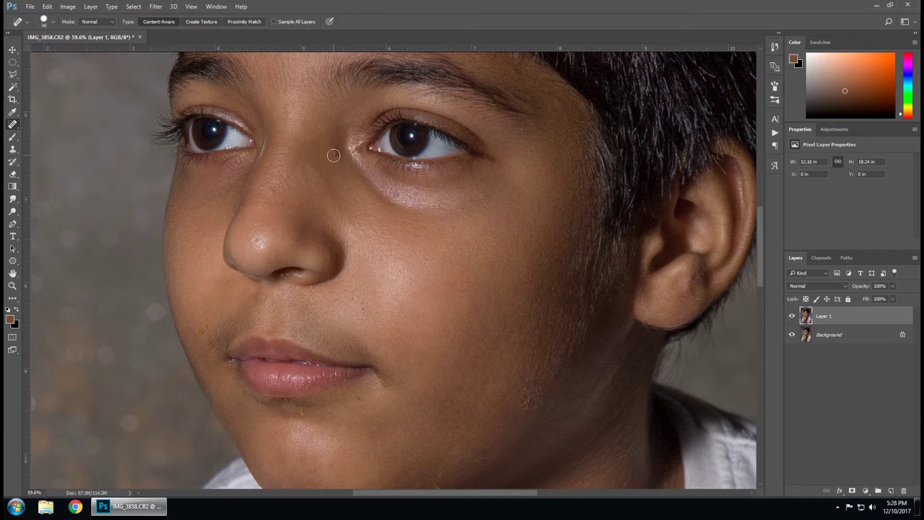
{"action": "right_click", "coordinate": [420, 269]}
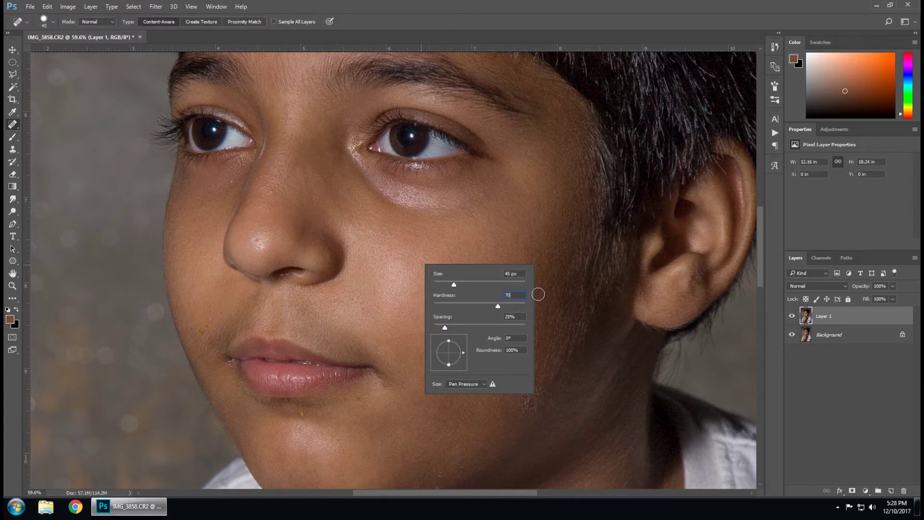
{"action": "key", "text": "Return"}
Heal blemishes below the eye, on the cheek and chin, the chin mole, and near the nostril.
{"action": "left_click", "coordinate": [338, 174]}
{"action": "left_click", "coordinate": [346, 191]}
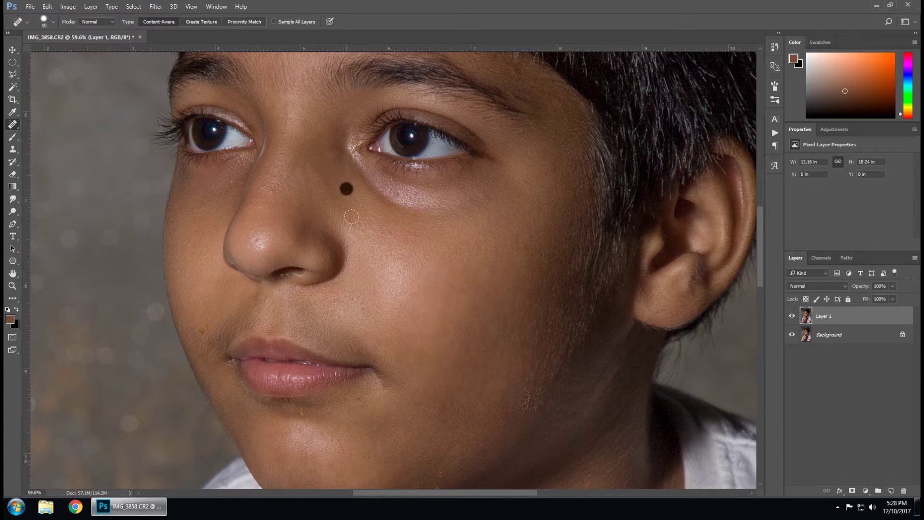
{"action": "left_click", "coordinate": [330, 167]}
{"action": "left_click_drag", "start_coordinate": [393, 337], "coordinate": [348, 155]}
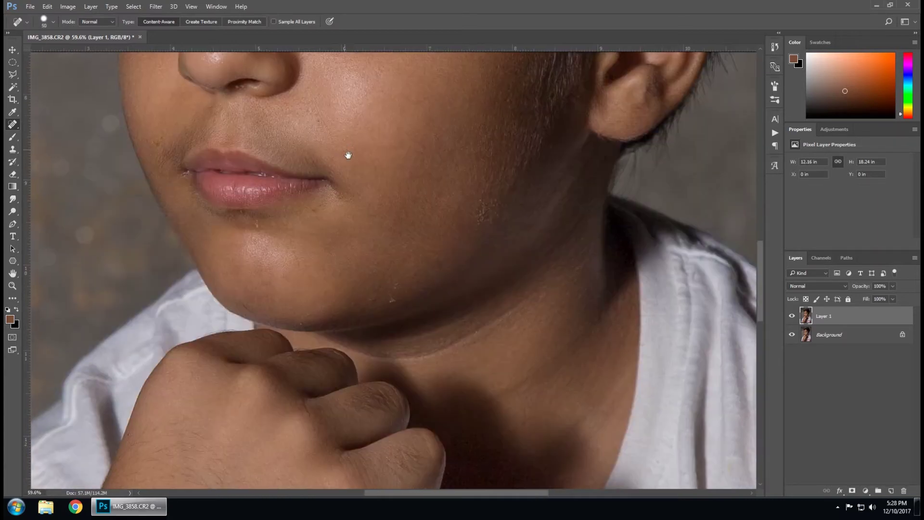
{"action": "left_click", "coordinate": [391, 301]}
{"action": "left_click", "coordinate": [482, 211]}
{"action": "left_click_drag", "start_coordinate": [277, 232], "coordinate": [322, 250]}
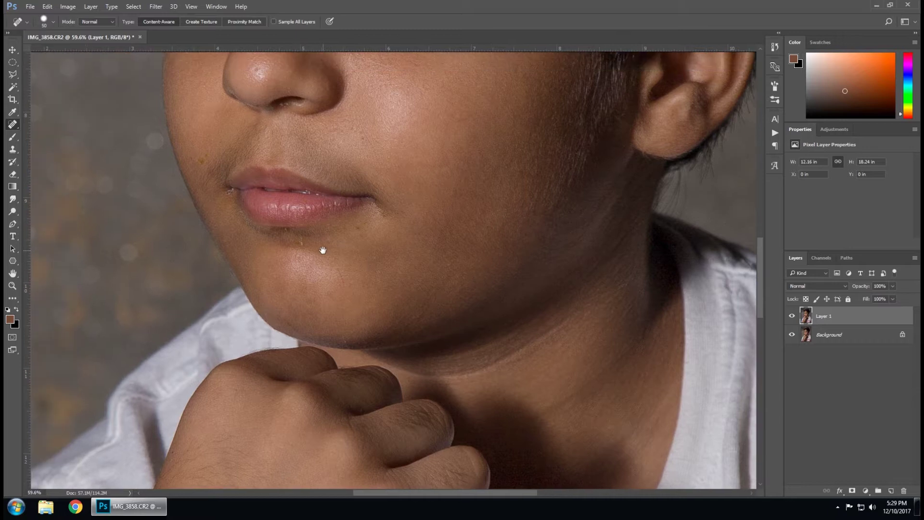
{"action": "left_click", "coordinate": [338, 269]}
{"action": "key", "text": "bracketright"}
{"action": "left_click", "coordinate": [333, 296]}
{"action": "key", "text": "bracketright"}
{"action": "scroll", "coordinate": [211, 143], "scroll_direction": "up", "scroll_amount": 3}
{"action": "left_click", "coordinate": [341, 207]}
{"action": "key", "text": "bracketleft"}
{"action": "key", "text": "bracketleft"}
{"action": "key", "text": "bracketleft"}
Heal the yellow stain spots on the boy's white shirt collar.
{"action": "scroll", "coordinate": [261, 176], "scroll_direction": "up", "scroll_amount": 5}
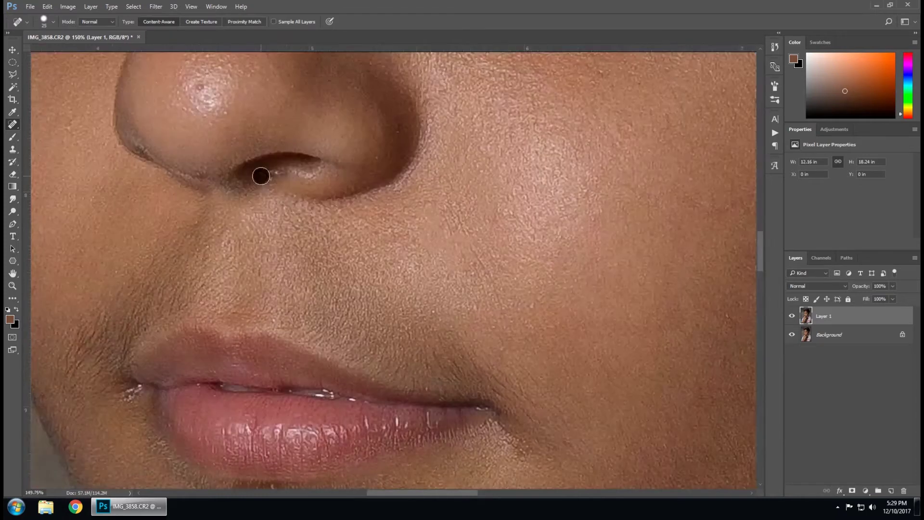
{"action": "scroll", "coordinate": [261, 176], "scroll_direction": "down", "scroll_amount": 5}
{"action": "scroll", "coordinate": [270, 187], "scroll_direction": "up", "scroll_amount": 2}
{"action": "scroll", "coordinate": [392, 274], "scroll_direction": "up", "scroll_amount": 2}
{"action": "left_click_drag", "start_coordinate": [392, 274], "coordinate": [370, 258]}
{"action": "scroll", "coordinate": [370, 258], "scroll_direction": "down", "scroll_amount": 1}
{"action": "scroll", "coordinate": [368, 279], "scroll_direction": "down", "scroll_amount": 2}
{"action": "scroll", "coordinate": [367, 303], "scroll_direction": "down", "scroll_amount": 2}
{"action": "scroll", "coordinate": [365, 330], "scroll_direction": "down", "scroll_amount": 2}
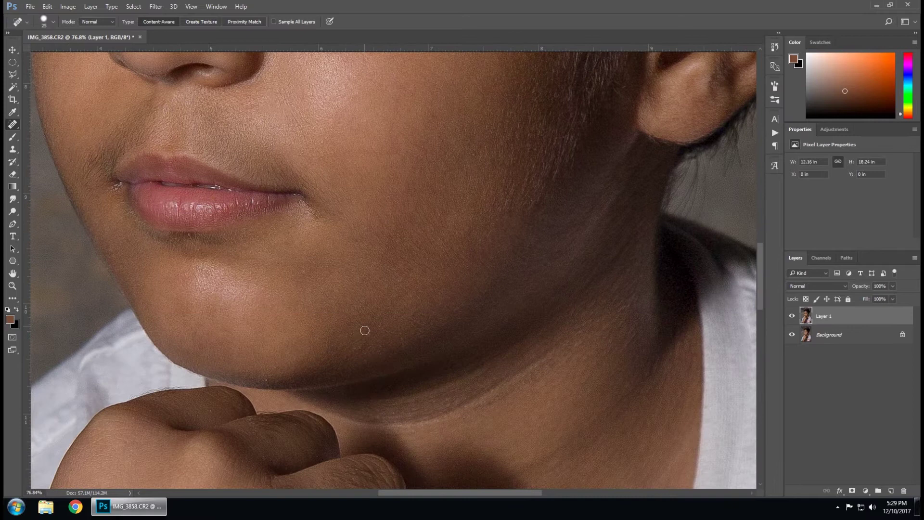
{"action": "scroll", "coordinate": [337, 313], "scroll_direction": "down", "scroll_amount": 3}
{"action": "scroll", "coordinate": [245, 285], "scroll_direction": "down", "scroll_amount": 3}
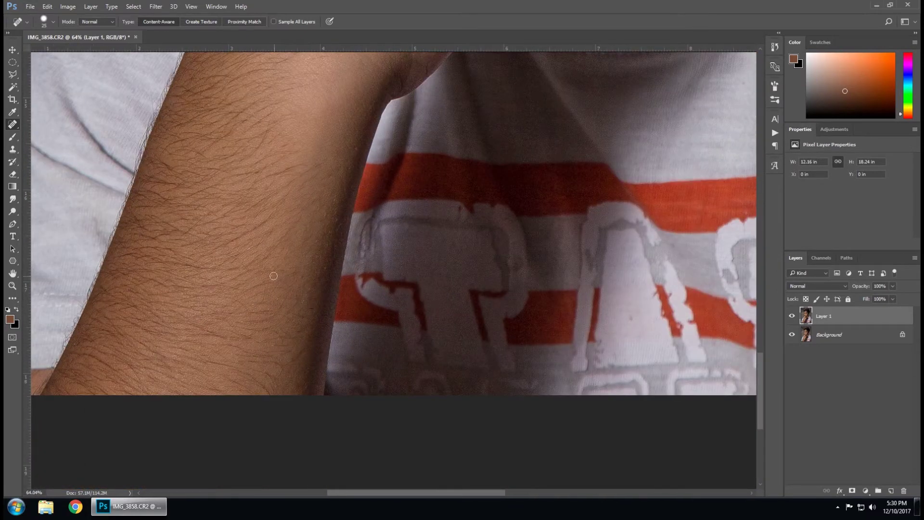
{"action": "scroll", "coordinate": [274, 276], "scroll_direction": "down", "scroll_amount": 4}
{"action": "scroll", "coordinate": [361, 269], "scroll_direction": "up", "scroll_amount": 5}
{"action": "scroll", "coordinate": [618, 309], "scroll_direction": "down", "scroll_amount": 1}
{"action": "left_click", "coordinate": [561, 245]}
{"action": "left_click", "coordinate": [522, 288]}
{"action": "scroll", "coordinate": [319, 270], "scroll_direction": "down", "scroll_amount": 3}
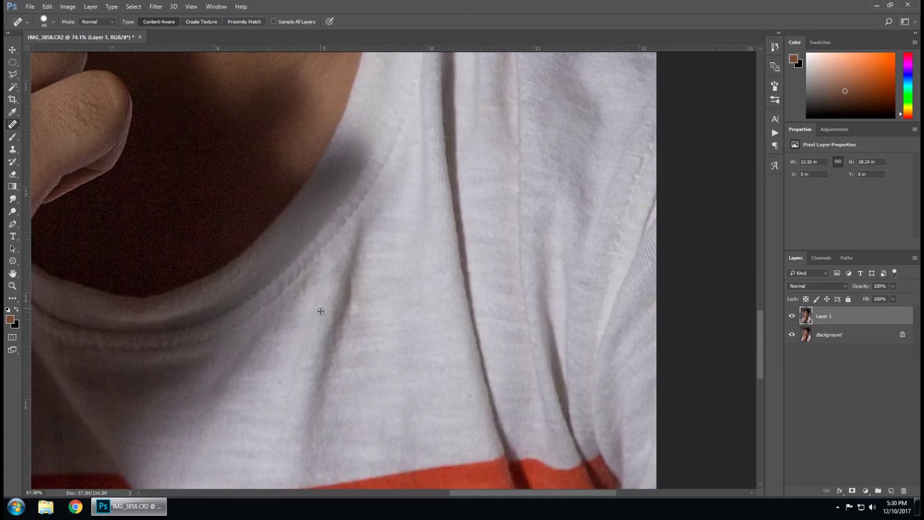
{"action": "scroll", "coordinate": [320, 311], "scroll_direction": "up", "scroll_amount": 5}
{"action": "scroll", "coordinate": [206, 223], "scroll_direction": "down", "scroll_amount": 3}
{"action": "scroll", "coordinate": [260, 219], "scroll_direction": "up", "scroll_amount": 2}
{"action": "scroll", "coordinate": [260, 219], "scroll_direction": "up", "scroll_amount": 3}
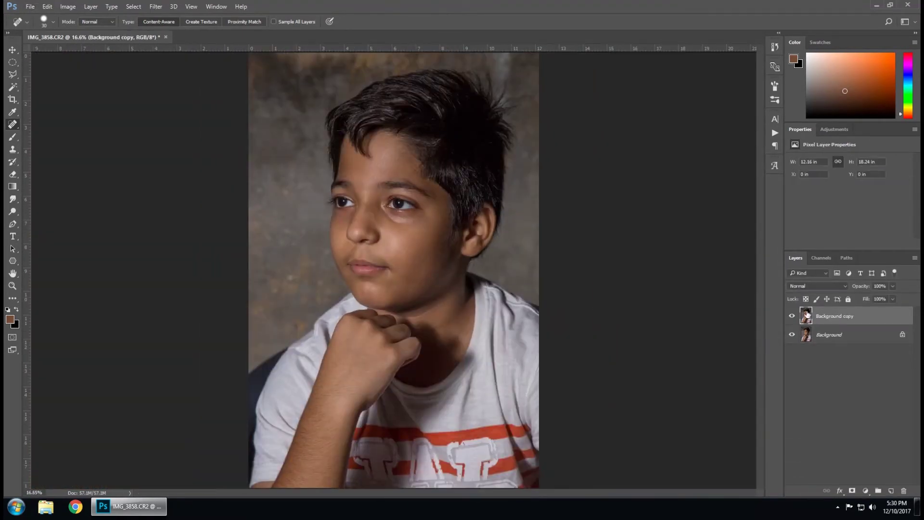
Switch to the Mixer Brush with Wet, Load, Mix and Flow at 15%.
{"action": "right_click", "coordinate": [13, 136]}
{"action": "left_click", "coordinate": [48, 164]}
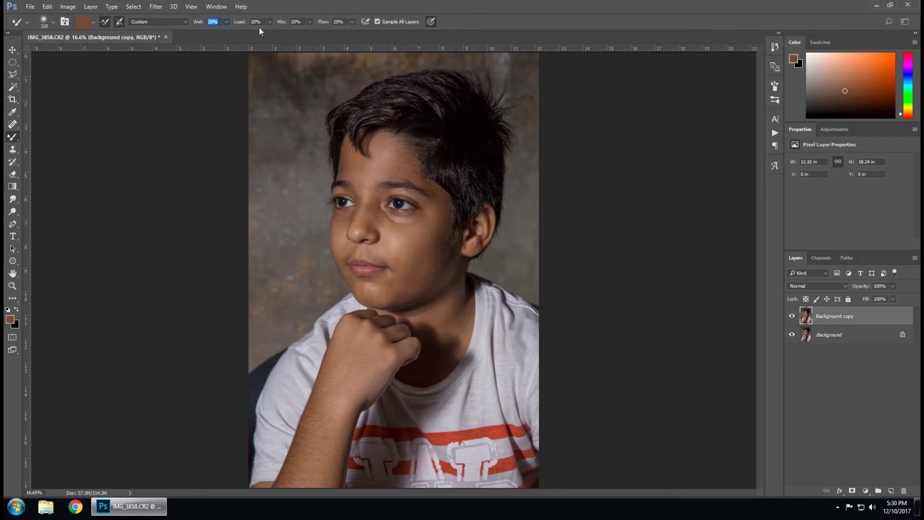
{"action": "type", "text": "15\t15\t15\t15"}
{"action": "key", "text": "Return"}
Smooth the skin on the forehead and around the nostril with the mixer brush.
{"action": "scroll", "coordinate": [393, 206], "scroll_direction": "up", "scroll_amount": 5}
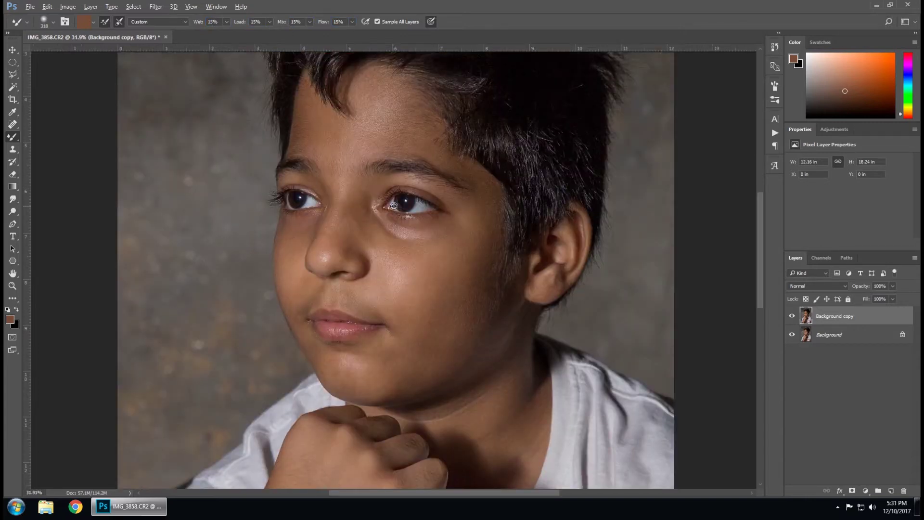
{"action": "mouse_move", "coordinate": [373, 154]}
{"action": "left_mouse_down"}
{"action": "mouse_move", "coordinate": [356, 212]}
{"action": "mouse_move", "coordinate": [386, 182]}
{"action": "left_mouse_up"}
{"action": "scroll", "coordinate": [353, 119], "scroll_direction": "up", "scroll_amount": 2}
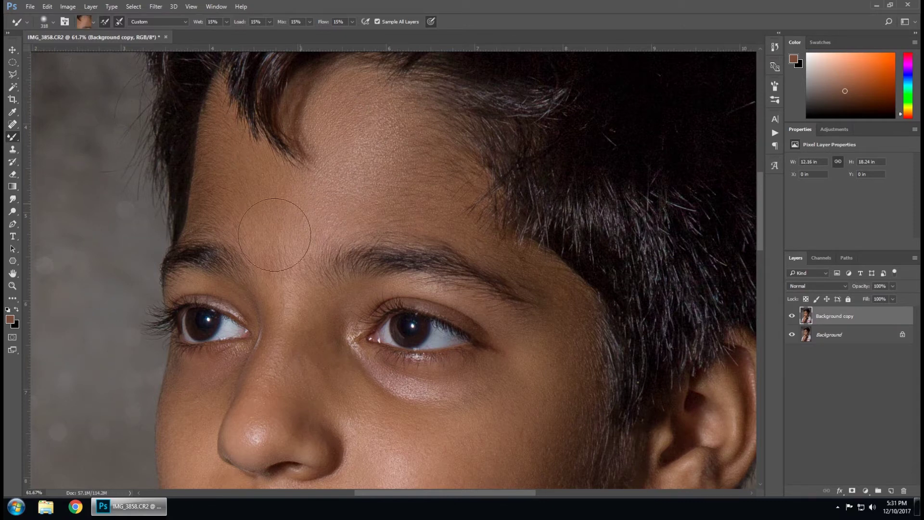
{"action": "scroll", "coordinate": [316, 153], "scroll_direction": "down", "scroll_amount": 2}
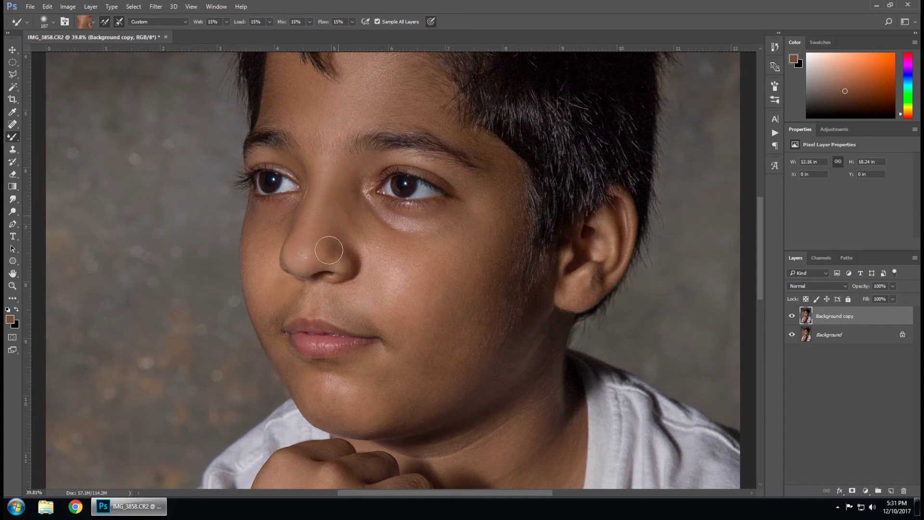
{"action": "scroll", "coordinate": [322, 253], "scroll_direction": "up", "scroll_amount": 2}
{"action": "scroll", "coordinate": [323, 256], "scroll_direction": "down", "scroll_amount": 2}
{"action": "scroll", "coordinate": [337, 169], "scroll_direction": "up", "scroll_amount": 2}
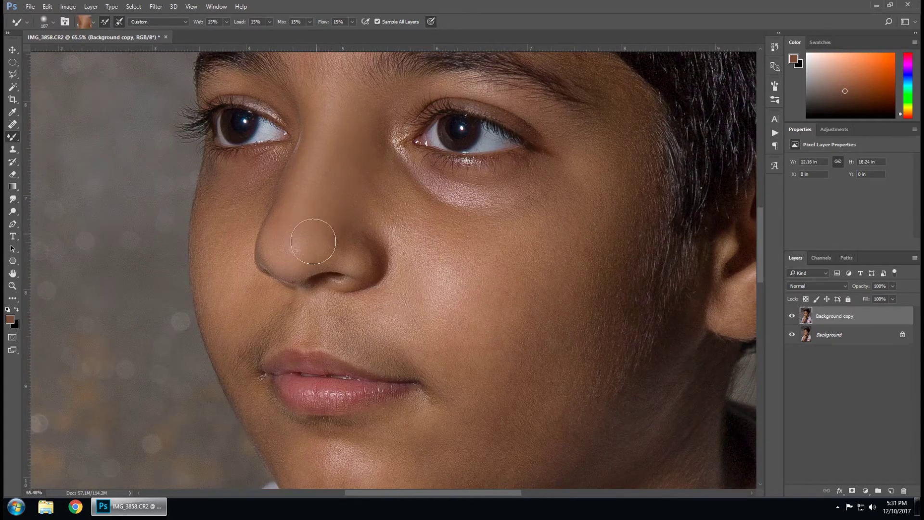
{"action": "scroll", "coordinate": [394, 176], "scroll_direction": "down", "scroll_amount": 4}
{"action": "scroll", "coordinate": [393, 176], "scroll_direction": "up", "scroll_amount": 3}
{"action": "scroll", "coordinate": [356, 250], "scroll_direction": "up", "scroll_amount": 3}
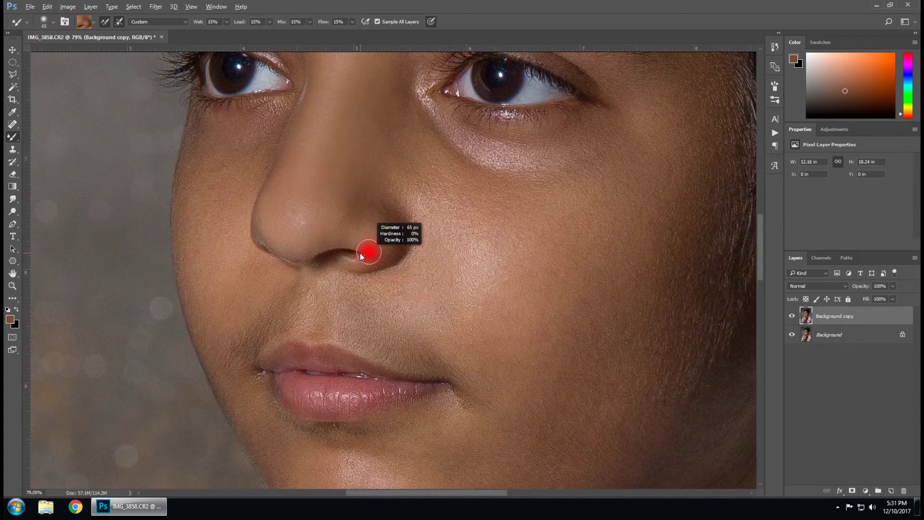
{"action": "mouse_move", "coordinate": [356, 202]}
{"action": "left_mouse_down"}
{"action": "mouse_move", "coordinate": [319, 239]}
{"action": "mouse_move", "coordinate": [371, 159]}
{"action": "left_mouse_up"}
{"action": "scroll", "coordinate": [265, 239], "scroll_direction": "down", "scroll_amount": 2}
Change the blending settings to 10% then 20% and smooth the skin around the lips.
{"action": "key", "text": "1"}
{"action": "scroll", "coordinate": [355, 259], "scroll_direction": "down", "scroll_amount": 4}
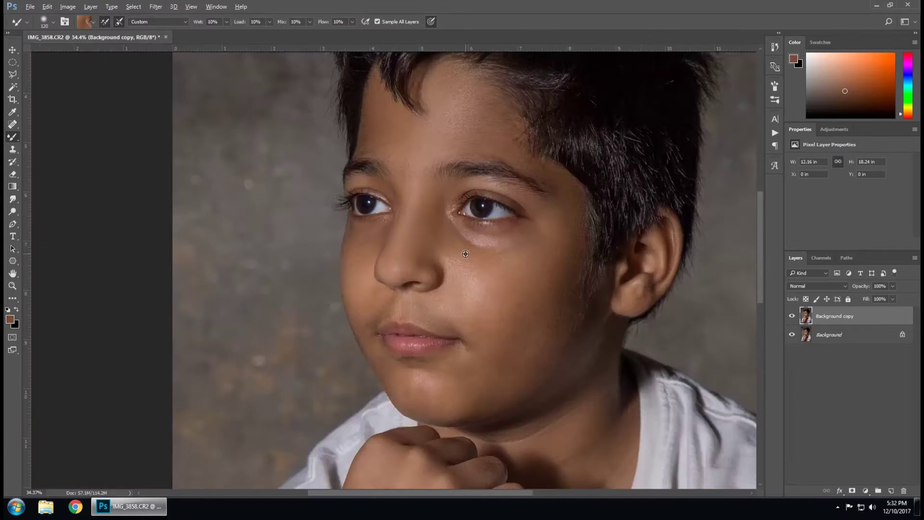
{"action": "left_click", "coordinate": [212, 22]}
{"action": "key", "text": "2"}
{"action": "scroll", "coordinate": [569, 304], "scroll_direction": "up", "scroll_amount": 2}
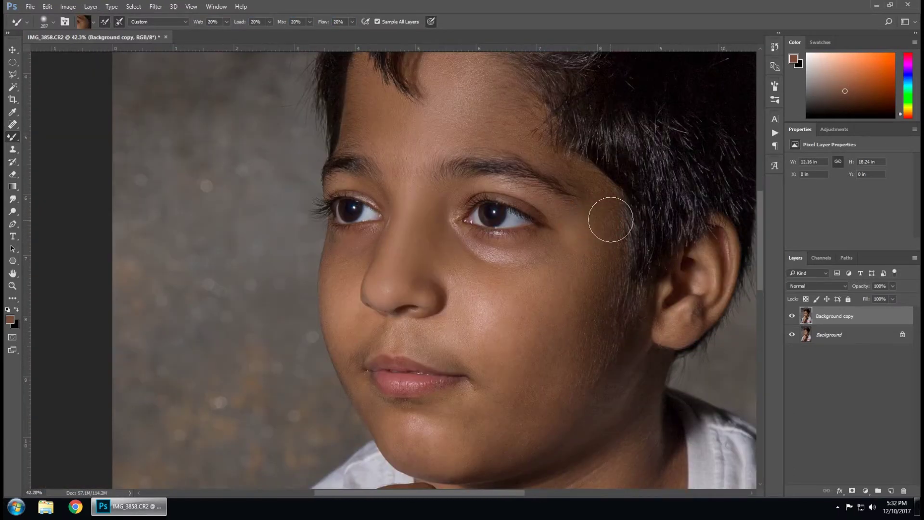
{"action": "scroll", "coordinate": [463, 233], "scroll_direction": "down", "scroll_amount": 1}
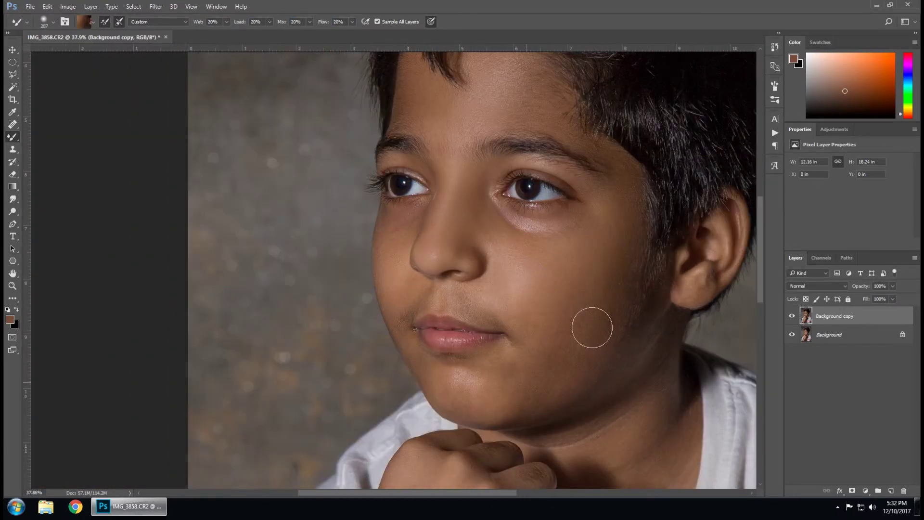
{"action": "scroll", "coordinate": [592, 325], "scroll_direction": "down", "scroll_amount": 2}
{"action": "scroll", "coordinate": [612, 306], "scroll_direction": "up", "scroll_amount": 1}
{"action": "scroll", "coordinate": [613, 306], "scroll_direction": "up", "scroll_amount": 1}
{"action": "scroll", "coordinate": [457, 356], "scroll_direction": "up", "scroll_amount": 1}
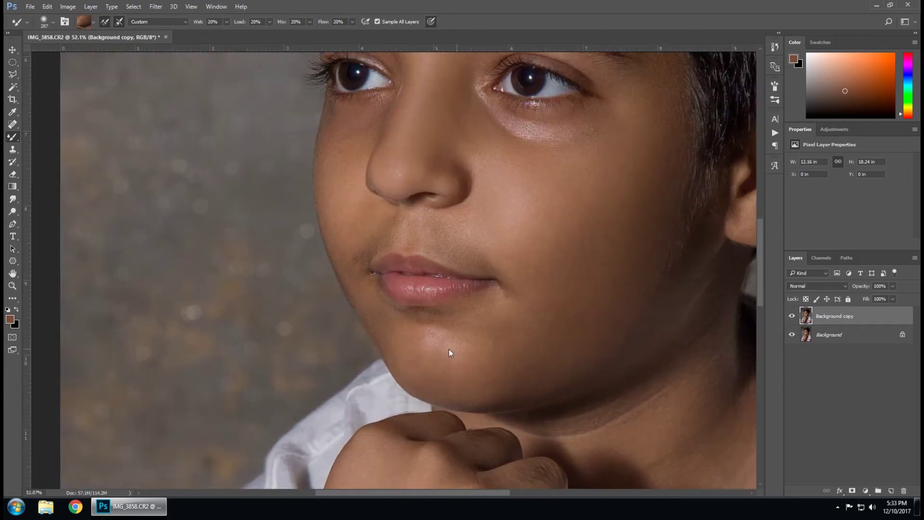
{"action": "key", "text": "bracketleft"}
{"action": "key", "text": "bracketleft"}
{"action": "key", "text": "bracketleft"}
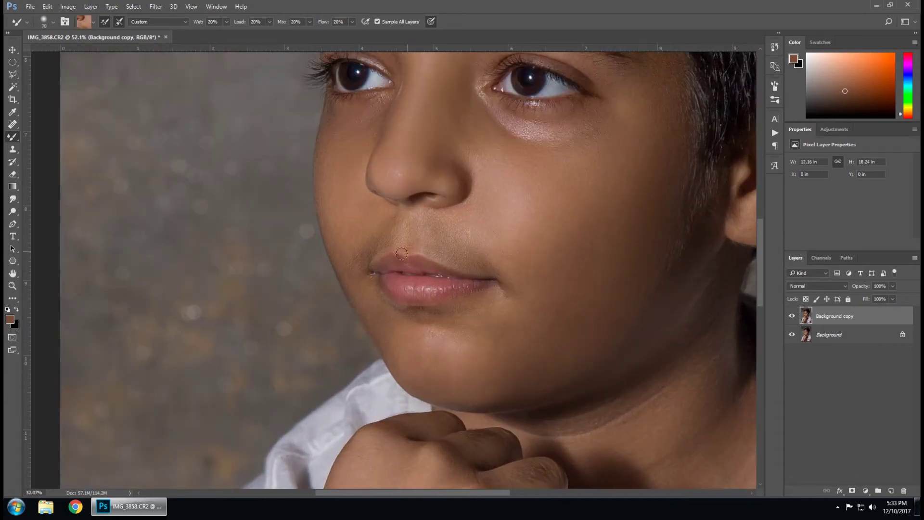
{"action": "scroll", "coordinate": [447, 268], "scroll_direction": "up", "scroll_amount": 1}
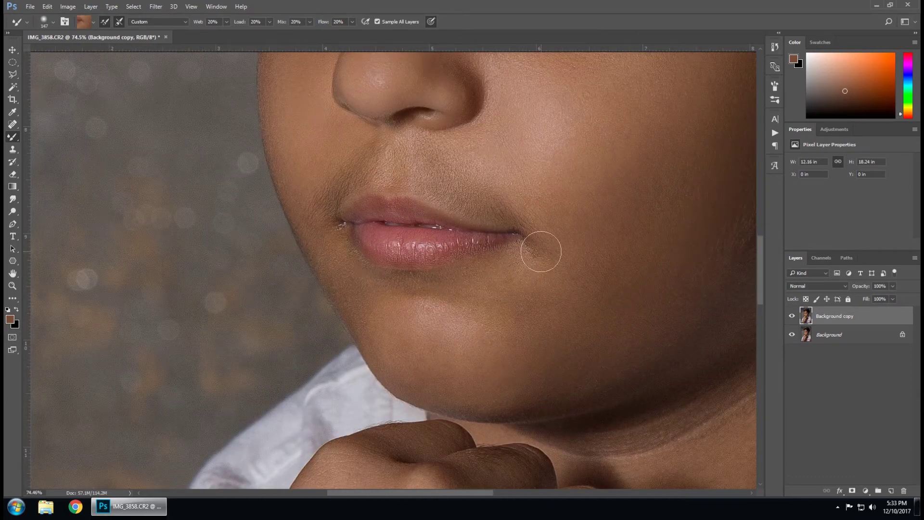
{"action": "scroll", "coordinate": [503, 276], "scroll_direction": "down", "scroll_amount": 2}
{"action": "scroll", "coordinate": [502, 277], "scroll_direction": "up", "scroll_amount": 1}
{"action": "scroll", "coordinate": [501, 272], "scroll_direction": "up", "scroll_amount": 1}
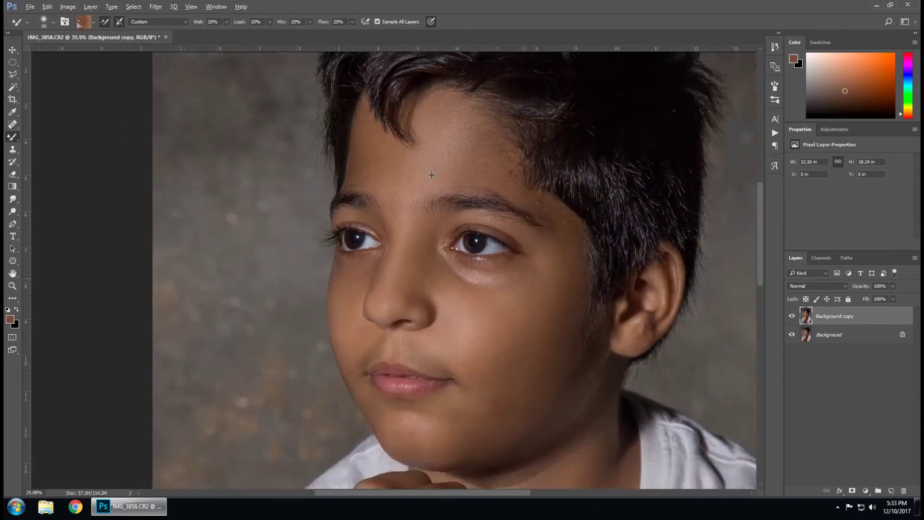
{"action": "scroll", "coordinate": [498, 266], "scroll_direction": "up", "scroll_amount": 1}
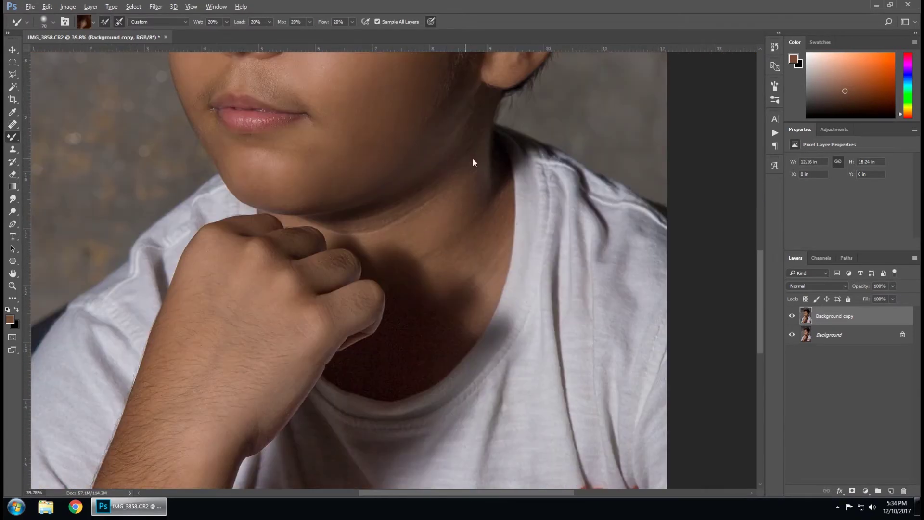
Smooth the skin on the neck, hand and arm, comparing against the original.
{"action": "left_click_drag", "start_coordinate": [472, 162], "coordinate": [449, 237]}
{"action": "scroll", "coordinate": [496, 249], "scroll_direction": "down", "scroll_amount": 3}
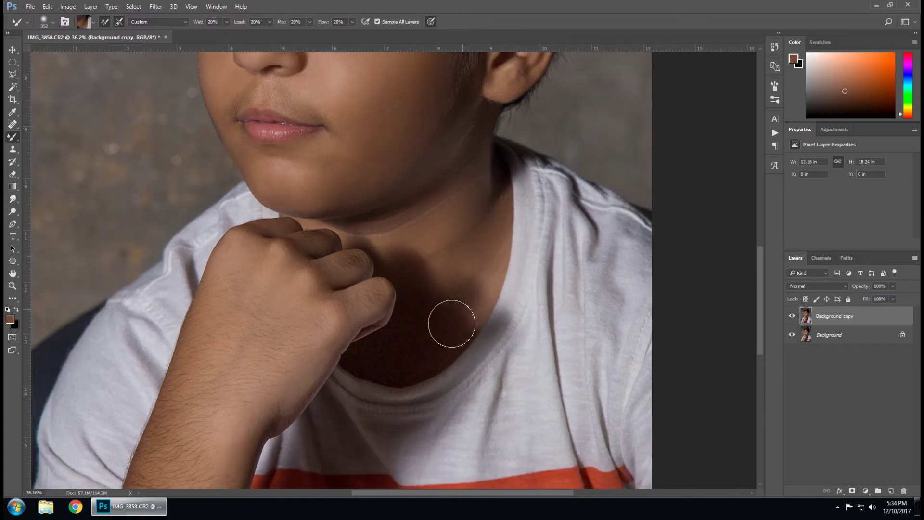
{"action": "scroll", "coordinate": [449, 319], "scroll_direction": "down", "scroll_amount": 2}
{"action": "scroll", "coordinate": [402, 268], "scroll_direction": "down", "scroll_amount": 3}
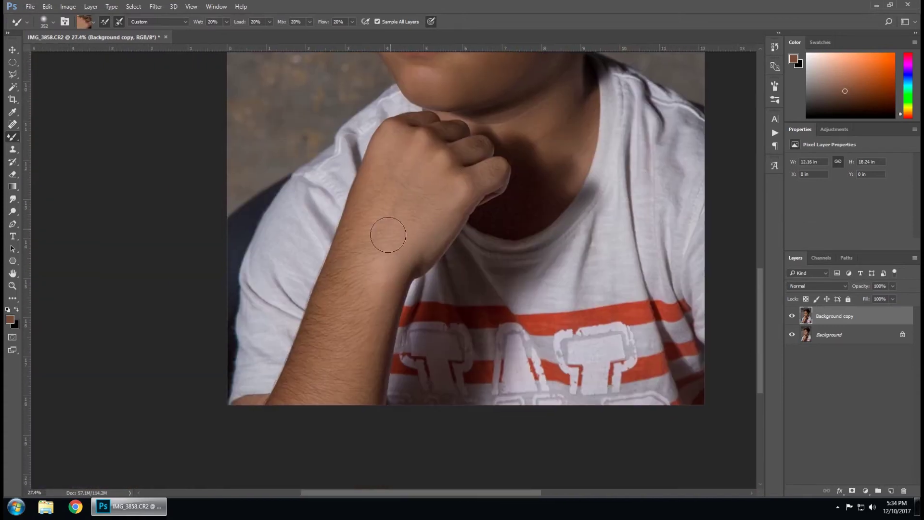
{"action": "scroll", "coordinate": [484, 184], "scroll_direction": "up", "scroll_amount": 2}
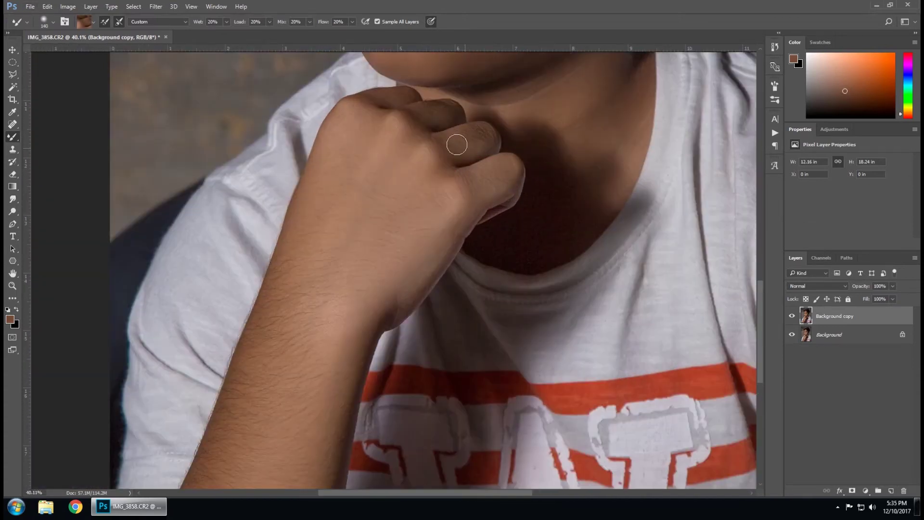
{"action": "scroll", "coordinate": [462, 144], "scroll_direction": "down", "scroll_amount": 3}
{"action": "scroll", "coordinate": [318, 152], "scroll_direction": "down", "scroll_amount": 5}
{"action": "scroll", "coordinate": [394, 269], "scroll_direction": "down", "scroll_amount": 2}
{"action": "scroll", "coordinate": [394, 269], "scroll_direction": "up", "scroll_amount": 2}
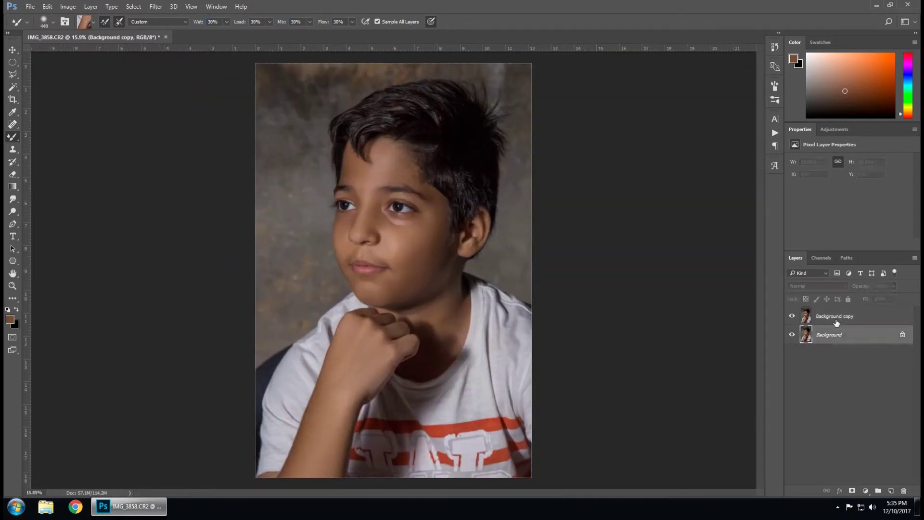
{"action": "left_click", "coordinate": [791, 316]}
{"action": "scroll", "coordinate": [466, 246], "scroll_direction": "up", "scroll_amount": 2}
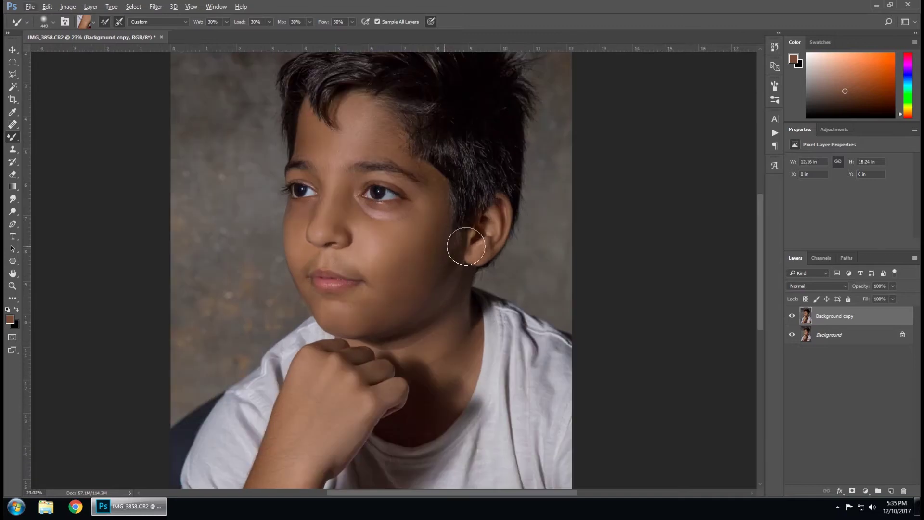
Restore the retouched layer to full fill, erase excess at 30%, and merge it down.
{"action": "left_click", "coordinate": [893, 299]}
{"action": "left_click_drag", "start_coordinate": [879, 299], "coordinate": [902, 298]}
{"action": "key", "text": "e"}
{"action": "key", "text": "3"}
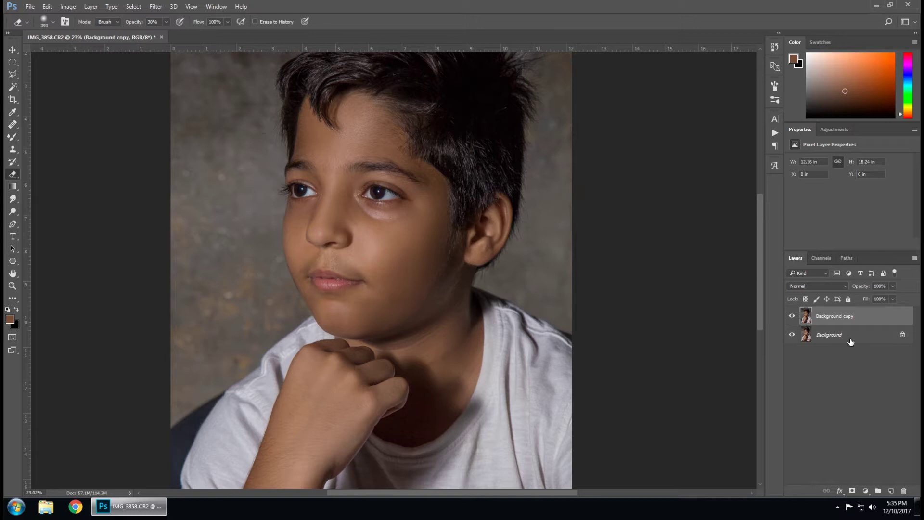
{"action": "key", "text": "ctrl+e"}
Stamp the visible image to a new layer, duplicate it, hide the copy and select Layer 1.
{"action": "key", "text": "ctrl+alt+shift+e"}
{"action": "key", "text": "ctrl+j"}
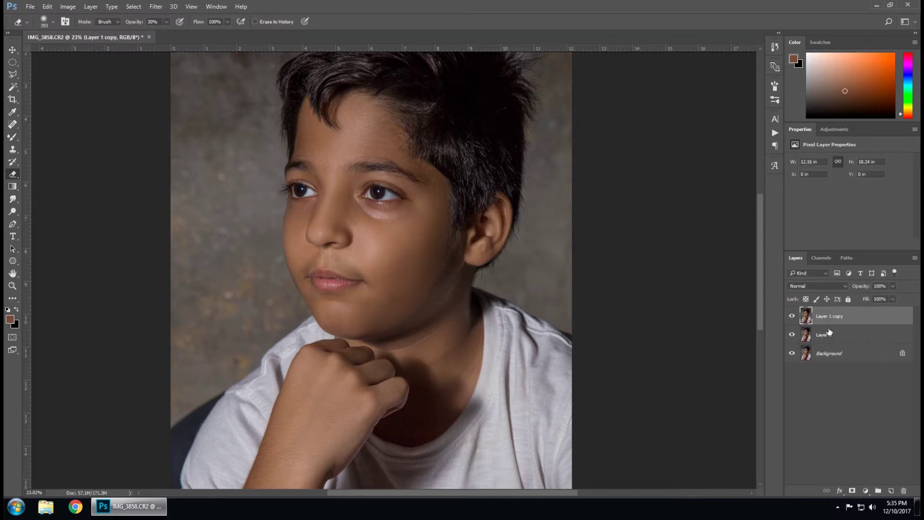
{"action": "left_click", "coordinate": [791, 315]}
{"action": "left_click", "coordinate": [827, 334]}
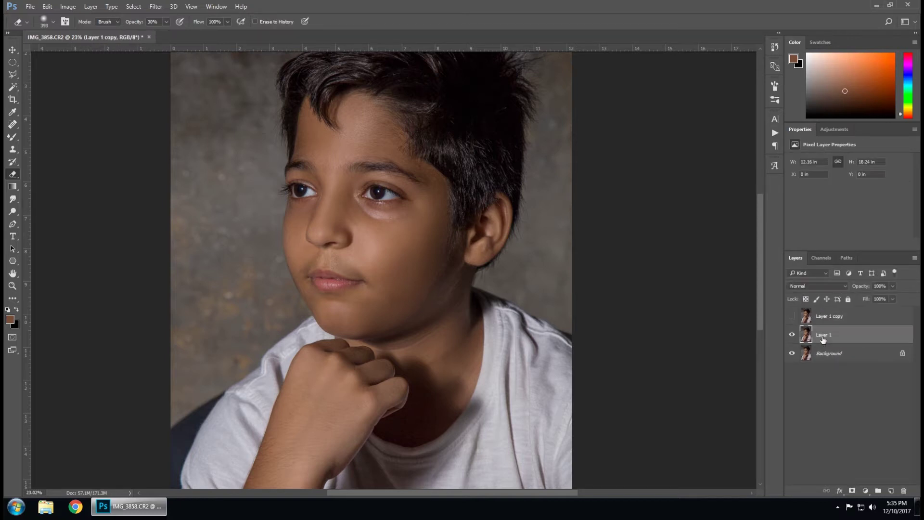
{"action": "key", "text": "v"}
Apply a 5-pixel Gaussian Blur to Layer 1.
{"action": "left_click", "coordinate": [156, 6]}
{"action": "mouse_move", "coordinate": [160, 112]}
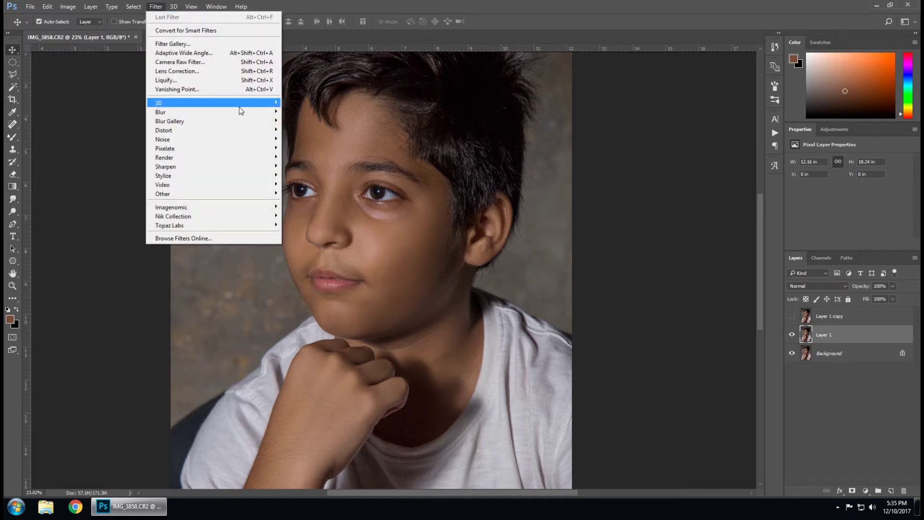
{"action": "left_click", "coordinate": [318, 149]}
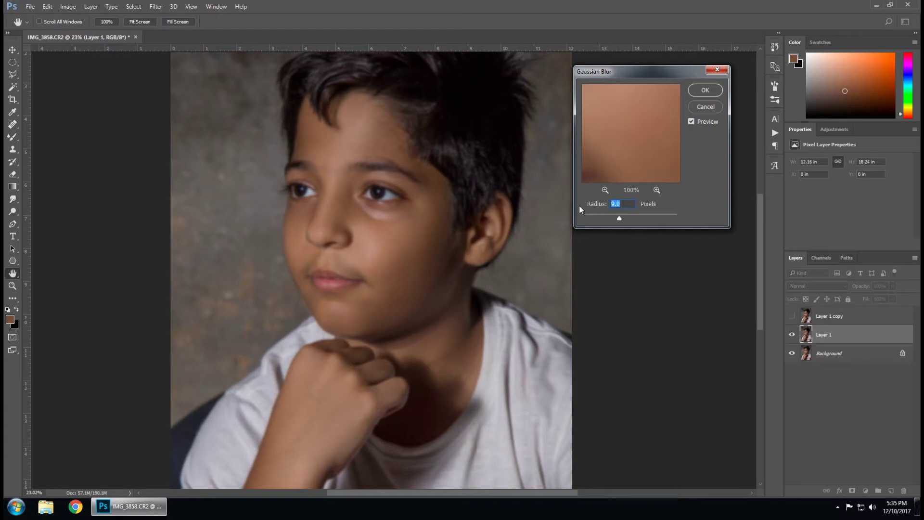
{"action": "type", "text": "5"}
{"action": "left_click", "coordinate": [704, 90]}
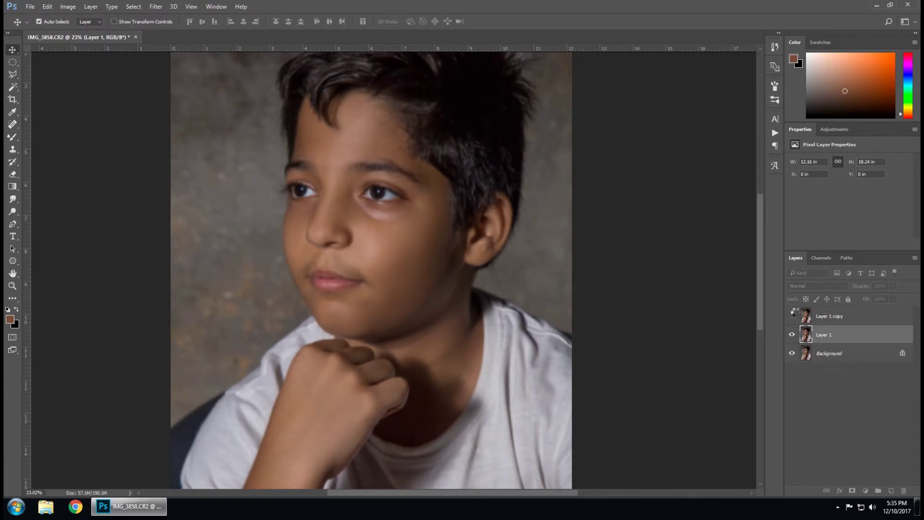
{"action": "left_click", "coordinate": [841, 320]}
Apply Image to Layer 1 copy from Layer 1 using Subtract blending.
{"action": "left_click", "coordinate": [68, 6]}
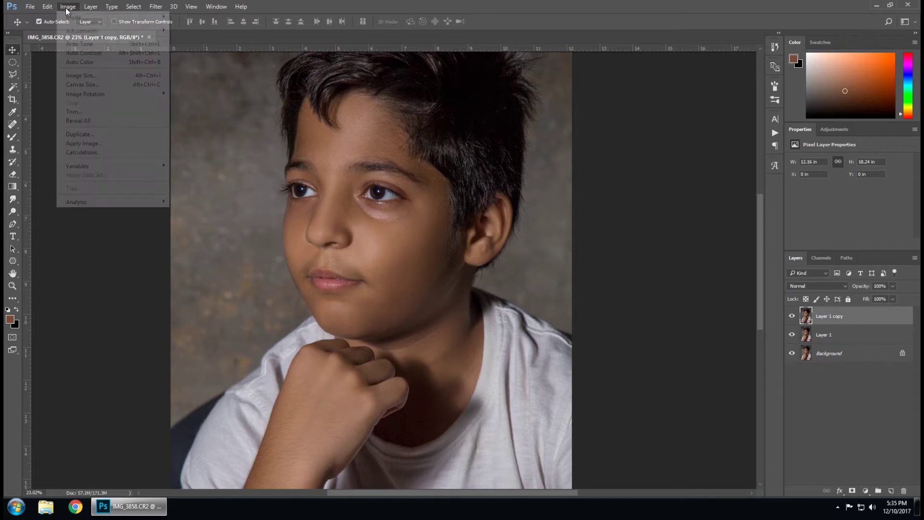
{"action": "left_click", "coordinate": [97, 145]}
{"action": "left_click", "coordinate": [427, 156]}
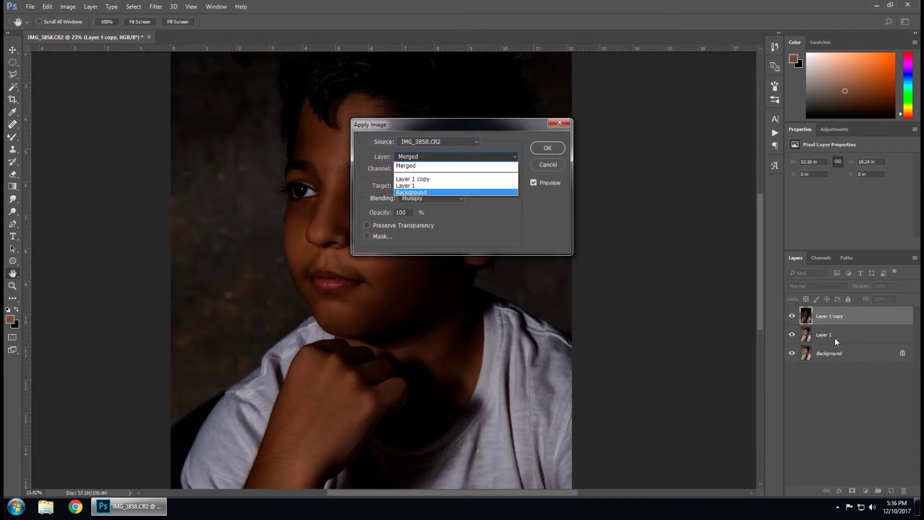
{"action": "left_click", "coordinate": [413, 186]}
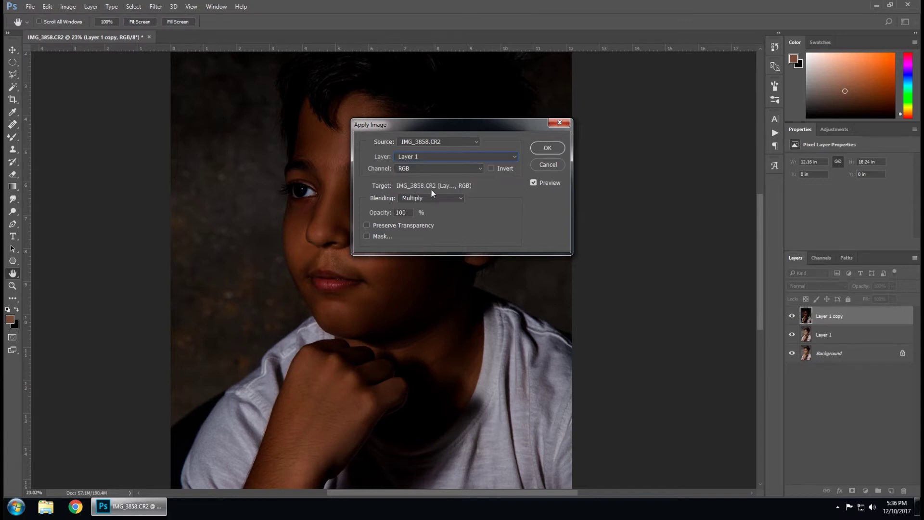
{"action": "left_click", "coordinate": [430, 198]}
{"action": "left_click", "coordinate": [428, 364]}
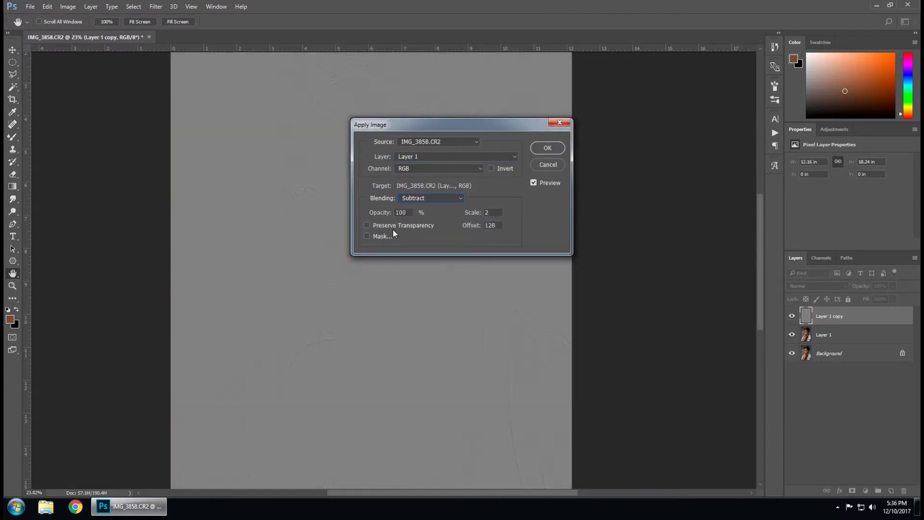
{"action": "left_click", "coordinate": [543, 147]}
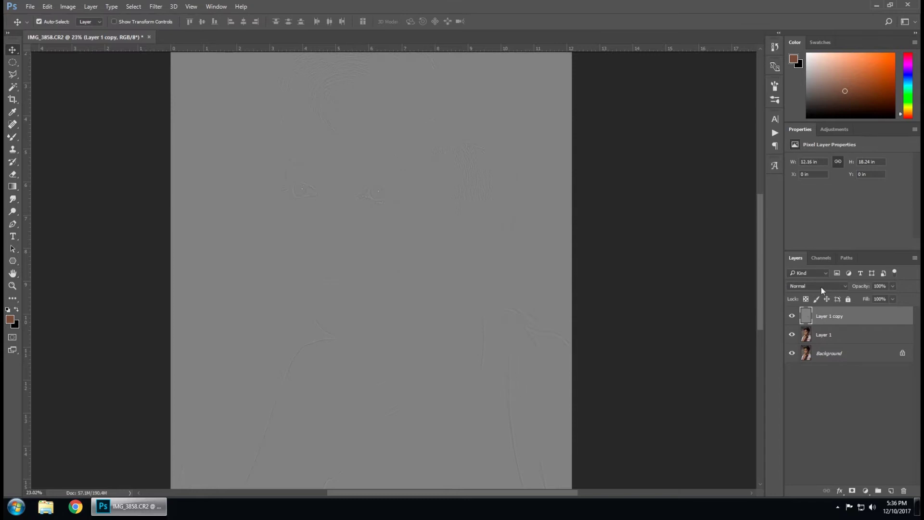
Set Layer 1 copy to Linear Light blending and make Layer 1 active.
{"action": "left_click", "coordinate": [821, 286]}
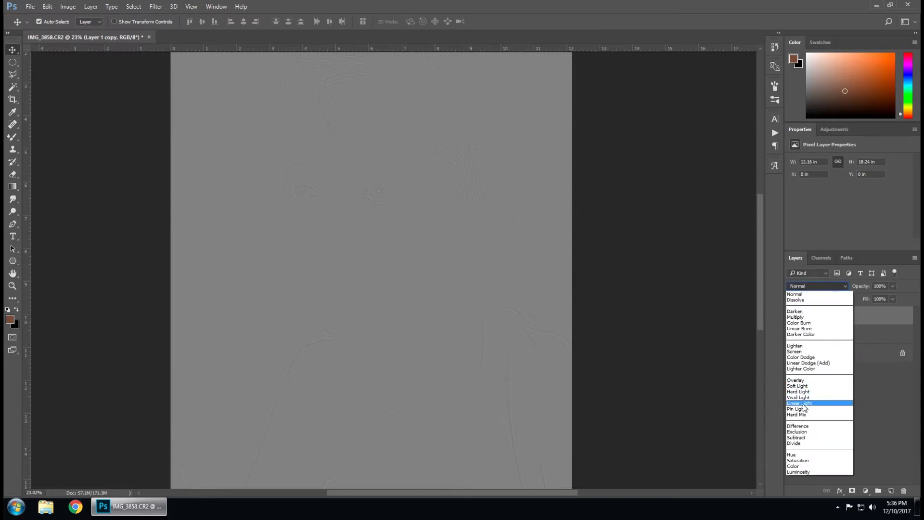
{"action": "left_click", "coordinate": [803, 403]}
{"action": "left_click", "coordinate": [843, 334]}
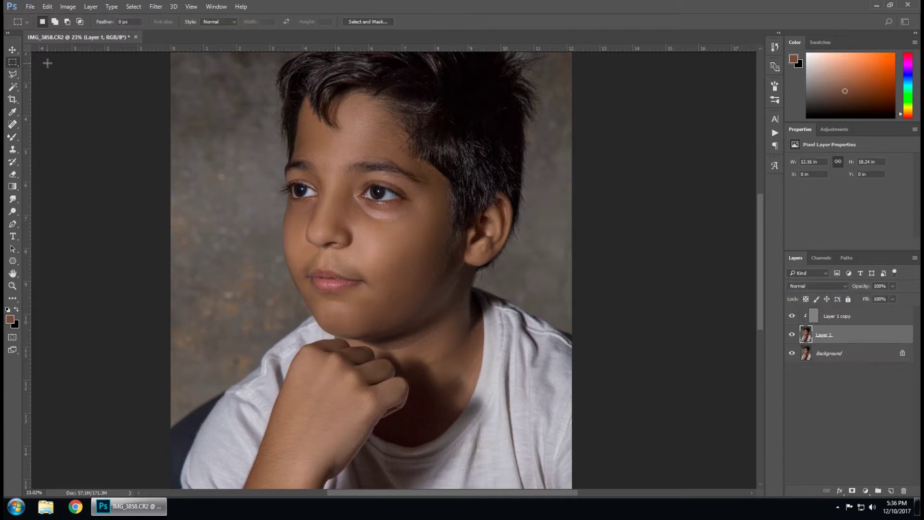
Draw a freehand lasso selection around the boy's forehead.
{"action": "right_click", "coordinate": [13, 74]}
{"action": "left_click", "coordinate": [46, 73]}
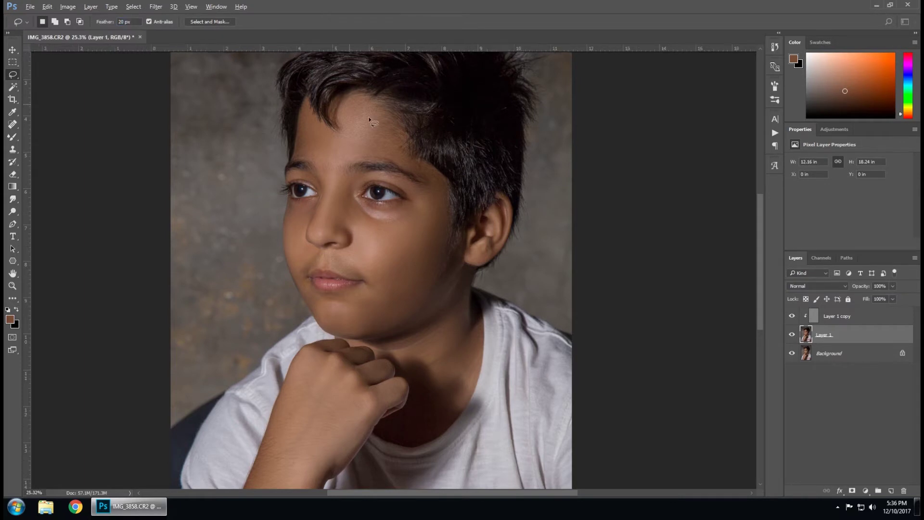
{"action": "scroll", "coordinate": [368, 116], "scroll_direction": "up", "scroll_amount": 3}
{"action": "left_click_drag", "start_coordinate": [363, 127], "coordinate": [355, 153]}
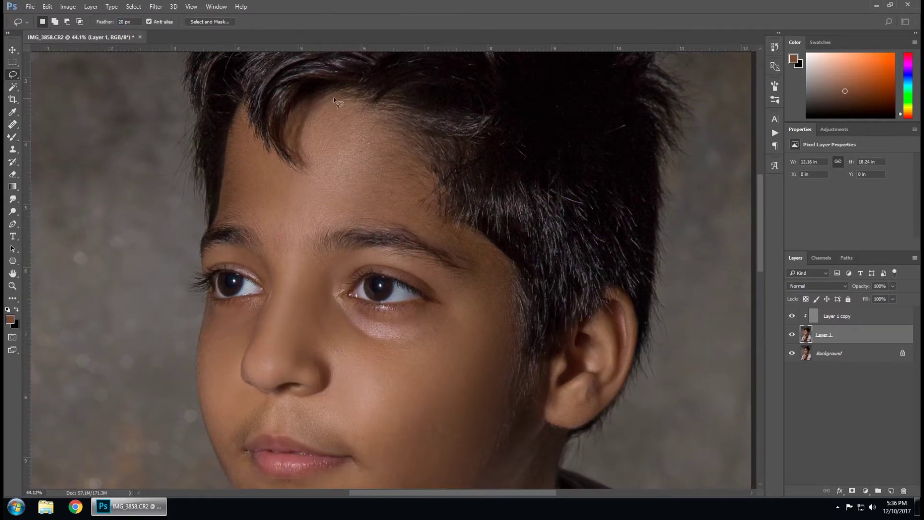
{"action": "left_click_drag", "start_coordinate": [316, 223], "coordinate": [420, 242]}
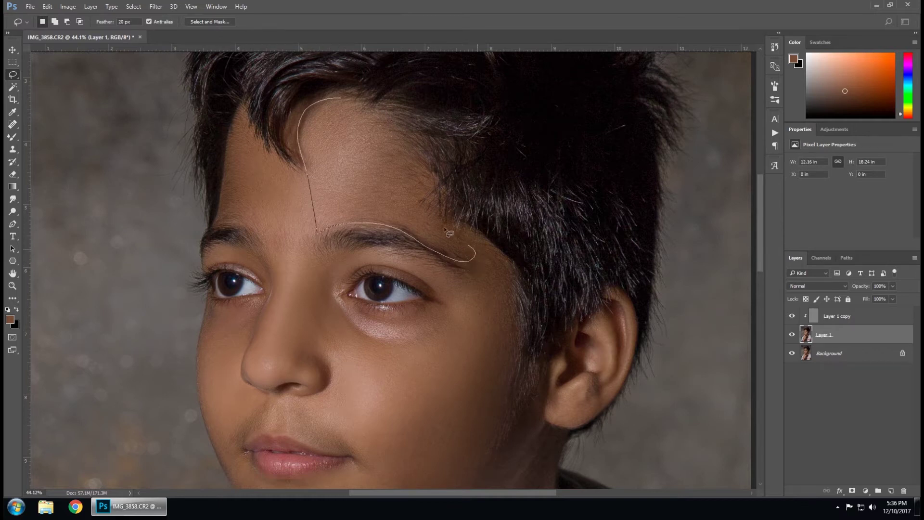
{"action": "left_click_drag", "start_coordinate": [353, 114], "coordinate": [352, 114]}
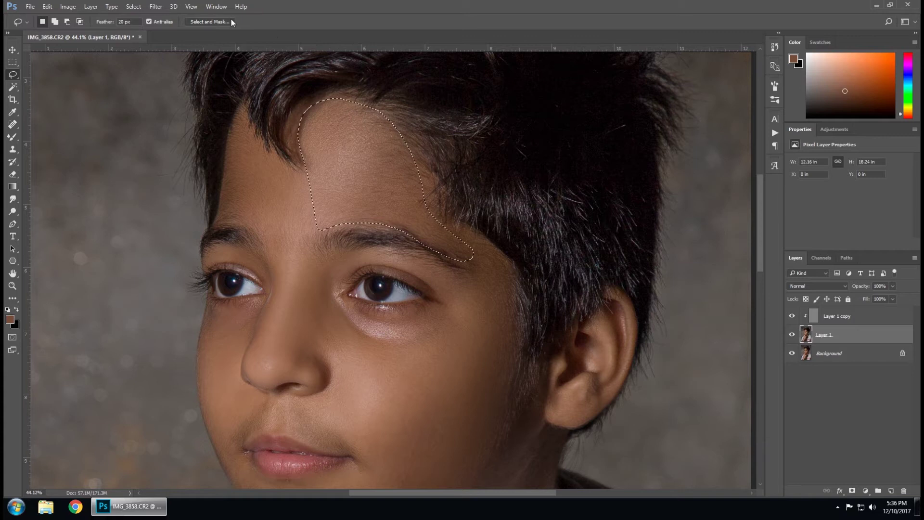
Apply Surface Blur with radius 69 and threshold 30 to the forehead.
{"action": "left_click", "coordinate": [155, 7]}
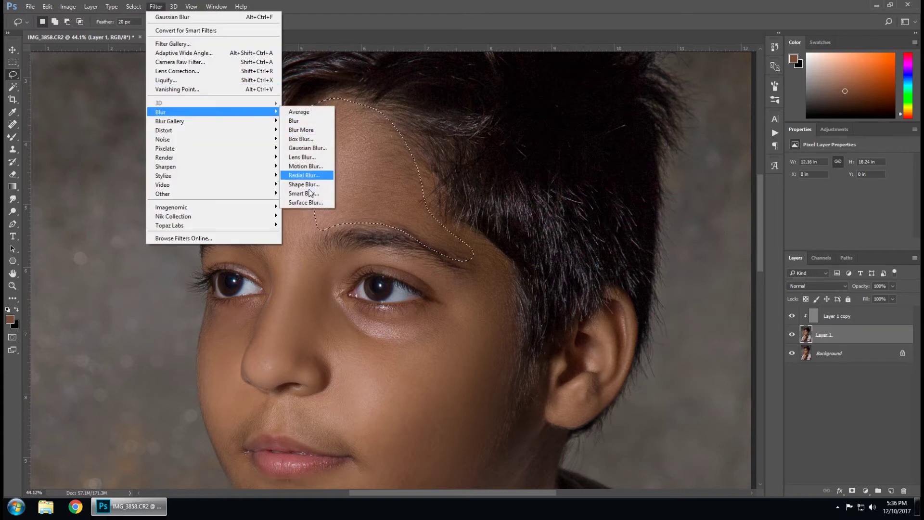
{"action": "left_click", "coordinate": [304, 202]}
{"action": "left_click_drag", "start_coordinate": [423, 105], "coordinate": [506, 76]}
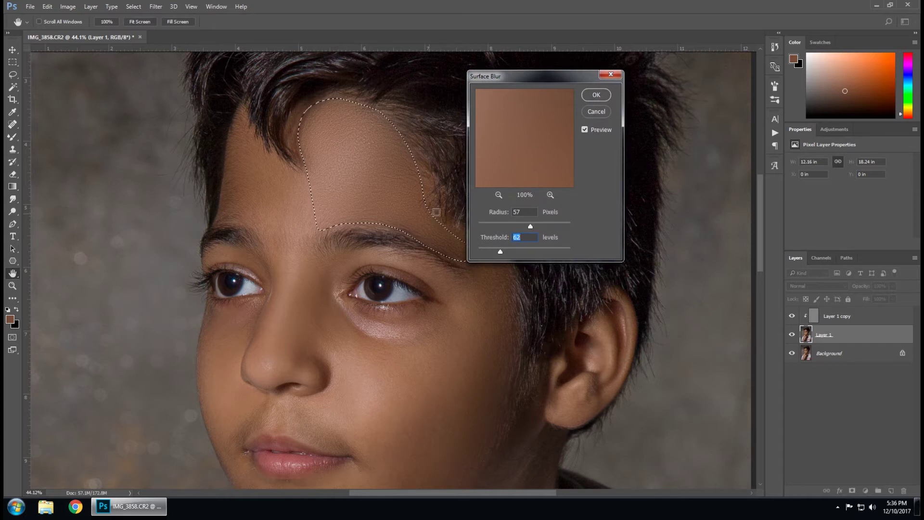
{"action": "left_click_drag", "start_coordinate": [523, 223], "coordinate": [490, 252]}
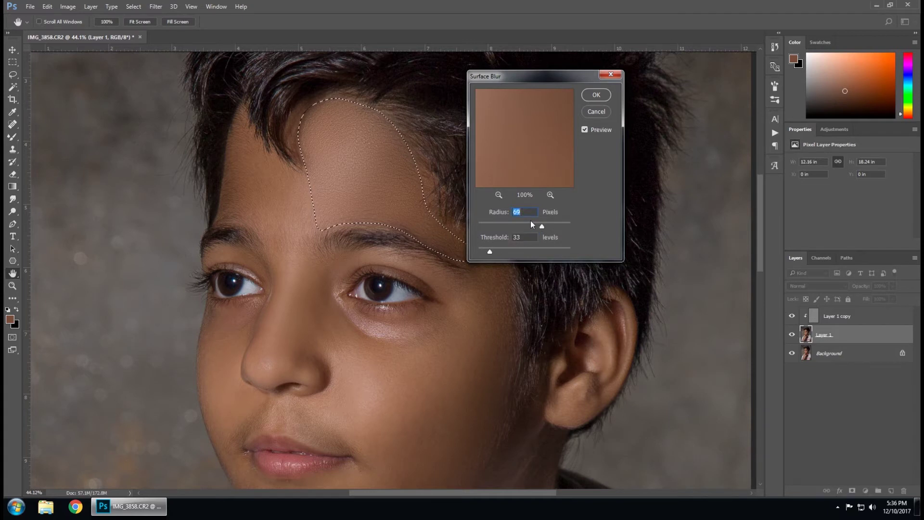
{"action": "key", "text": "Tab"}
{"action": "type", "text": "30"}
{"action": "key", "text": "Return"}
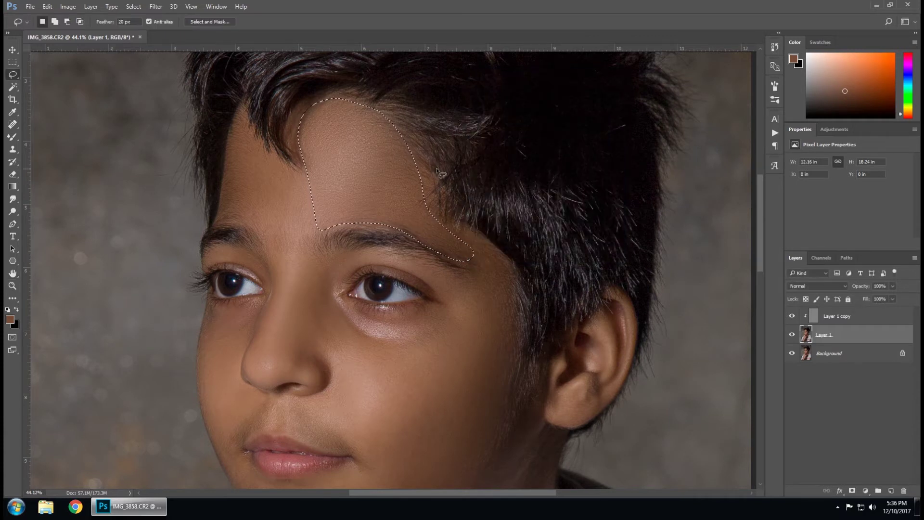
{"action": "key", "text": "ctrl+0"}
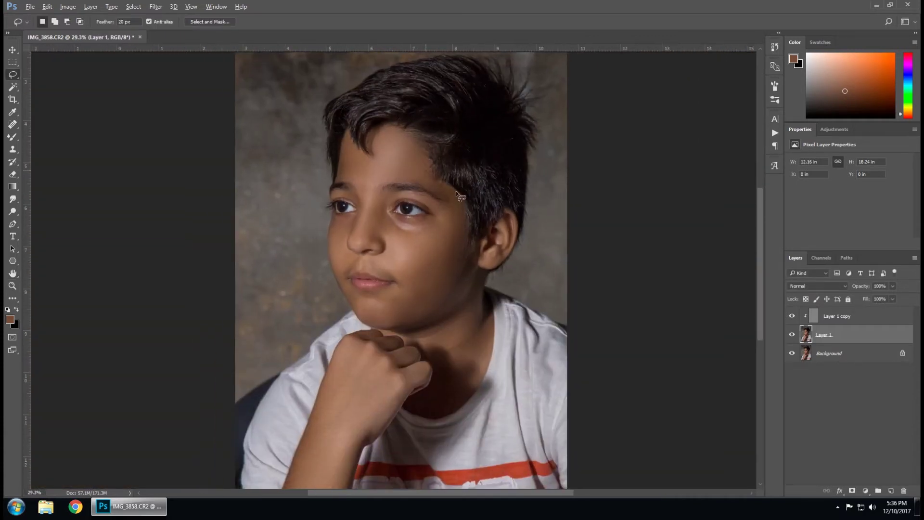
Set a 35 px lasso feather, select the cheek along the jaw, and repeat the surface blur.
{"action": "scroll", "coordinate": [419, 192], "scroll_direction": "up", "scroll_amount": 5}
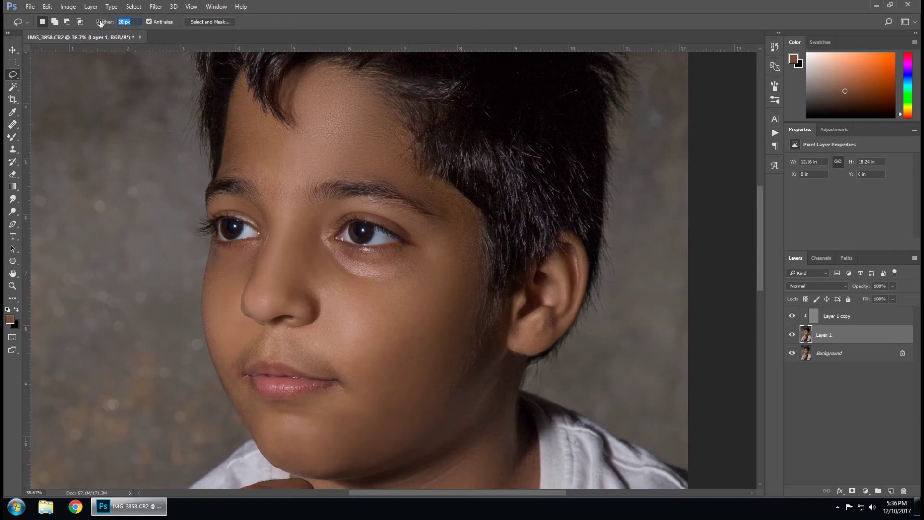
{"action": "type", "text": "35"}
{"action": "key", "text": "Return"}
{"action": "left_click_drag", "start_coordinate": [484, 247], "coordinate": [479, 303]}
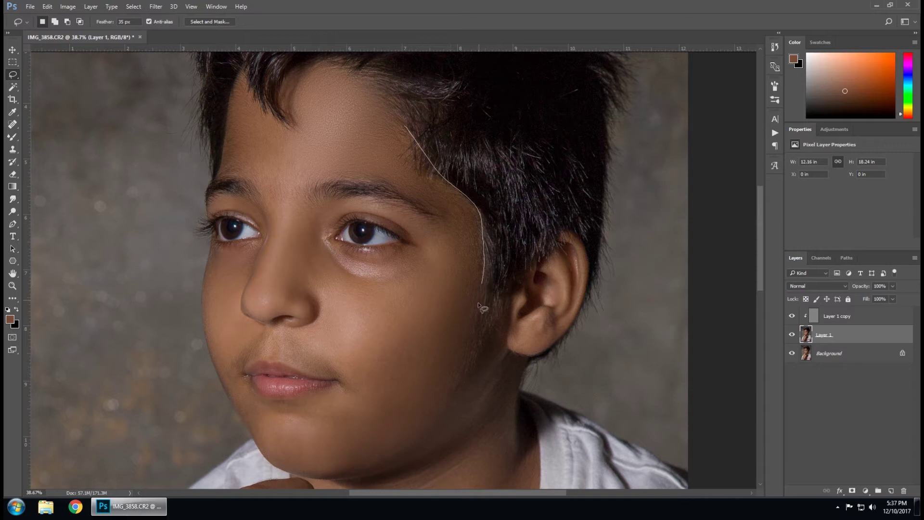
{"action": "left_click_drag", "start_coordinate": [439, 405], "coordinate": [372, 417]}
{"action": "left_click_drag", "start_coordinate": [438, 250], "coordinate": [440, 212]}
{"action": "left_click_drag", "start_coordinate": [393, 129], "coordinate": [394, 119]}
{"action": "left_click", "coordinate": [155, 6]}
{"action": "key", "text": "Escape"}
{"action": "key", "text": "ctrl+d"}
{"action": "key", "text": "ctrl+0"}
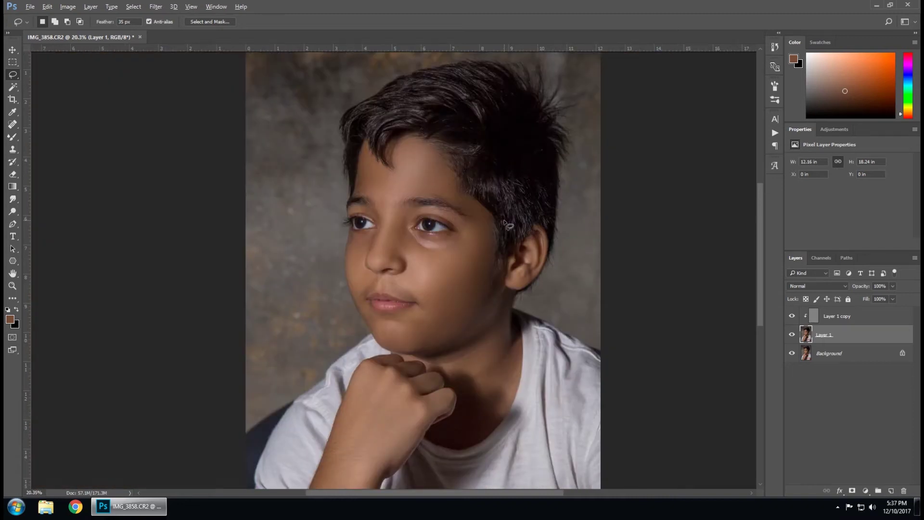
Lasso the skin under the eye and on the forehead.
{"action": "scroll", "coordinate": [487, 263], "scroll_direction": "up", "scroll_amount": 2}
{"action": "scroll", "coordinate": [505, 258], "scroll_direction": "up", "scroll_amount": 2}
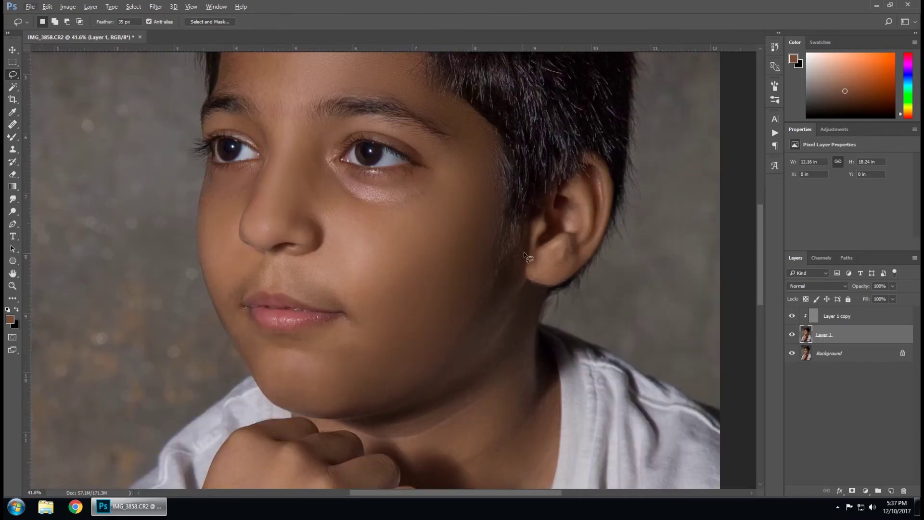
{"action": "scroll", "coordinate": [399, 192], "scroll_direction": "up", "scroll_amount": 1}
{"action": "scroll", "coordinate": [422, 135], "scroll_direction": "up", "scroll_amount": 1}
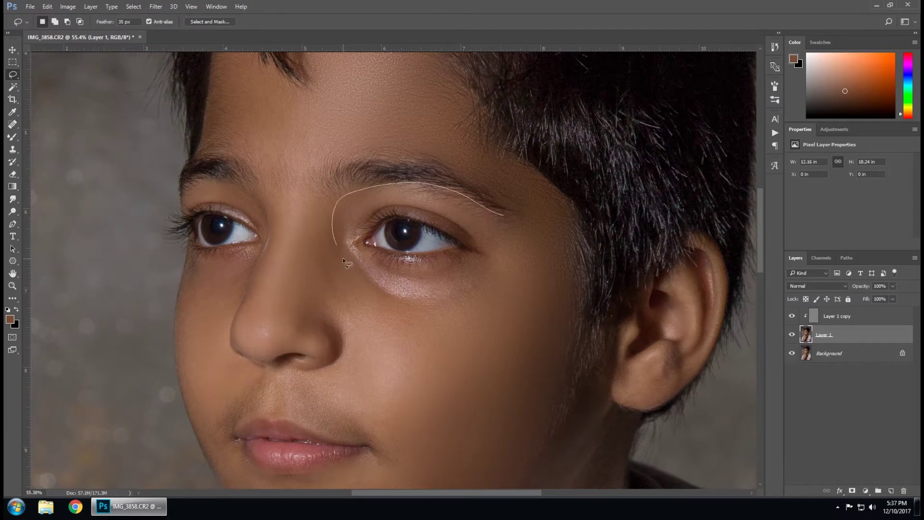
{"action": "scroll", "coordinate": [481, 238], "scroll_direction": "down", "scroll_amount": 1}
{"action": "left_click_drag", "start_coordinate": [504, 293], "coordinate": [382, 109]}
{"action": "left_click_drag", "start_coordinate": [417, 285], "coordinate": [373, 96]}
{"action": "scroll", "coordinate": [351, 159], "scroll_direction": "down", "scroll_amount": 3}
{"action": "scroll", "coordinate": [290, 131], "scroll_direction": "up", "scroll_amount": 5}
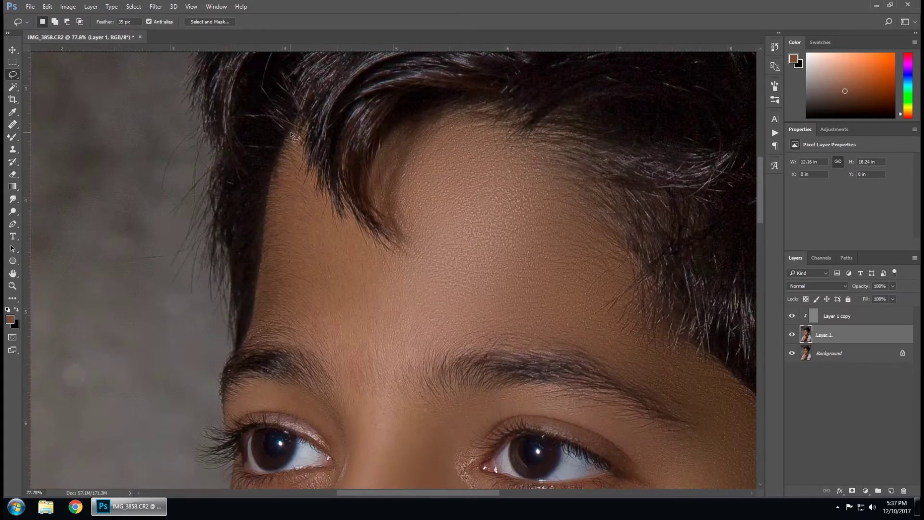
{"action": "left_click_drag", "start_coordinate": [304, 169], "coordinate": [293, 132]}
Lasso the skin below the lips, along the jawline, near the ear and above the upper lip.
{"action": "scroll", "coordinate": [308, 193], "scroll_direction": "down", "scroll_amount": 3}
{"action": "scroll", "coordinate": [411, 287], "scroll_direction": "up", "scroll_amount": 4}
{"action": "mouse_move", "coordinate": [370, 234]}
{"action": "left_mouse_down"}
{"action": "mouse_move", "coordinate": [227, 236]}
{"action": "mouse_move", "coordinate": [369, 234]}
{"action": "left_mouse_up"}
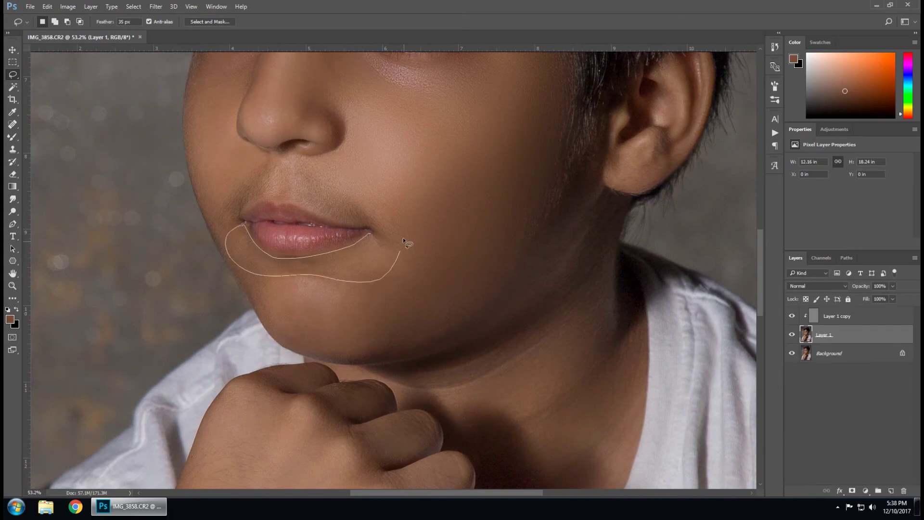
{"action": "mouse_move", "coordinate": [393, 275]}
{"action": "left_mouse_down"}
{"action": "mouse_move", "coordinate": [435, 304]}
{"action": "mouse_move", "coordinate": [423, 328]}
{"action": "left_mouse_up"}
{"action": "scroll", "coordinate": [424, 312], "scroll_direction": "down", "scroll_amount": 3}
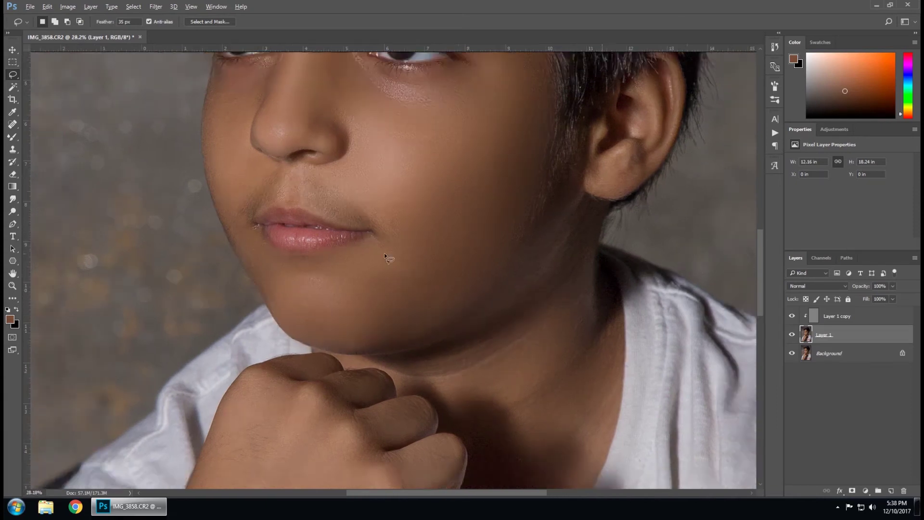
{"action": "scroll", "coordinate": [433, 144], "scroll_direction": "up", "scroll_amount": 3}
{"action": "mouse_move", "coordinate": [467, 60]}
{"action": "left_mouse_down"}
{"action": "mouse_move", "coordinate": [473, 77]}
{"action": "mouse_move", "coordinate": [466, 63]}
{"action": "left_mouse_up"}
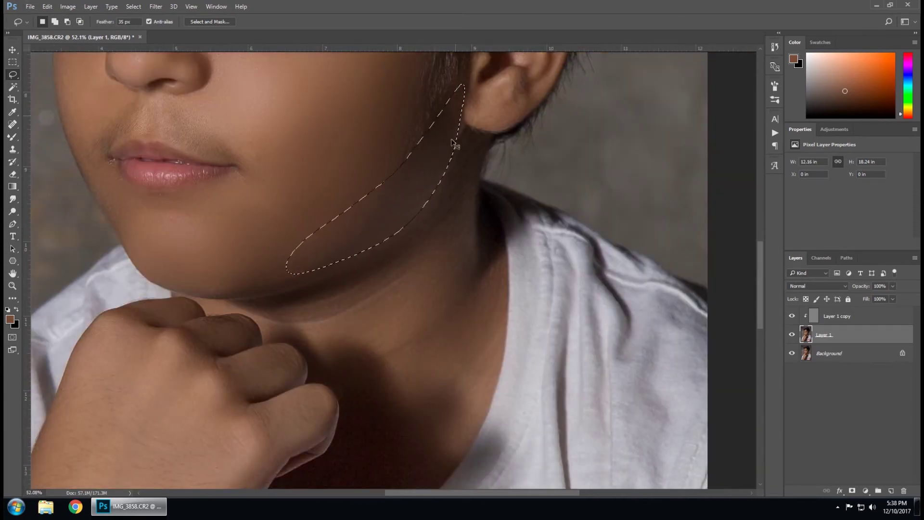
{"action": "scroll", "coordinate": [461, 144], "scroll_direction": "down", "scroll_amount": 3}
{"action": "scroll", "coordinate": [347, 178], "scroll_direction": "up", "scroll_amount": 4}
{"action": "left_click_drag", "start_coordinate": [349, 178], "coordinate": [435, 274]}
{"action": "left_click_drag", "start_coordinate": [296, 236], "coordinate": [347, 180]}
Lasso the side of the nose and adjoining cheek.
{"action": "scroll", "coordinate": [346, 193], "scroll_direction": "down", "scroll_amount": 3}
{"action": "scroll", "coordinate": [375, 126], "scroll_direction": "up", "scroll_amount": 3}
{"action": "mouse_move", "coordinate": [382, 120]}
{"action": "left_mouse_down"}
{"action": "mouse_move", "coordinate": [343, 213]}
{"action": "mouse_move", "coordinate": [303, 154]}
{"action": "left_mouse_up"}
{"action": "scroll", "coordinate": [316, 274], "scroll_direction": "down", "scroll_amount": 3}
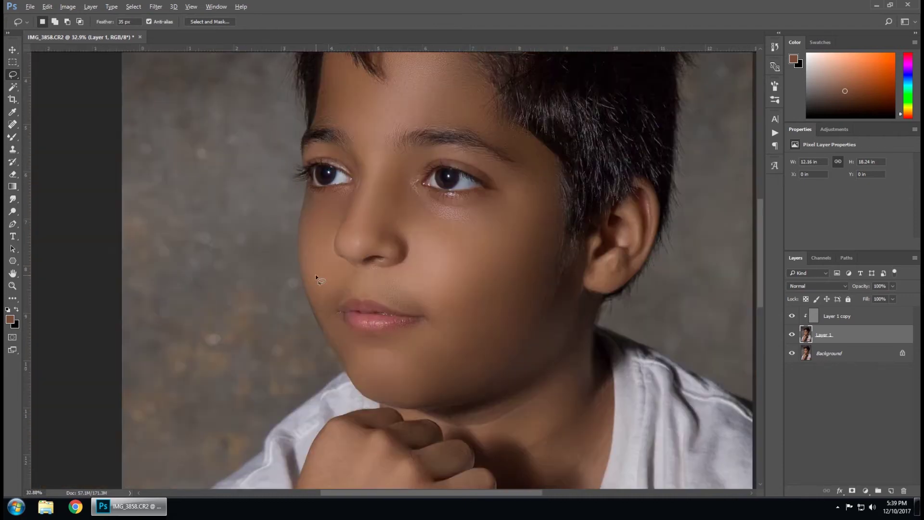
{"action": "scroll", "coordinate": [322, 168], "scroll_direction": "up", "scroll_amount": 3}
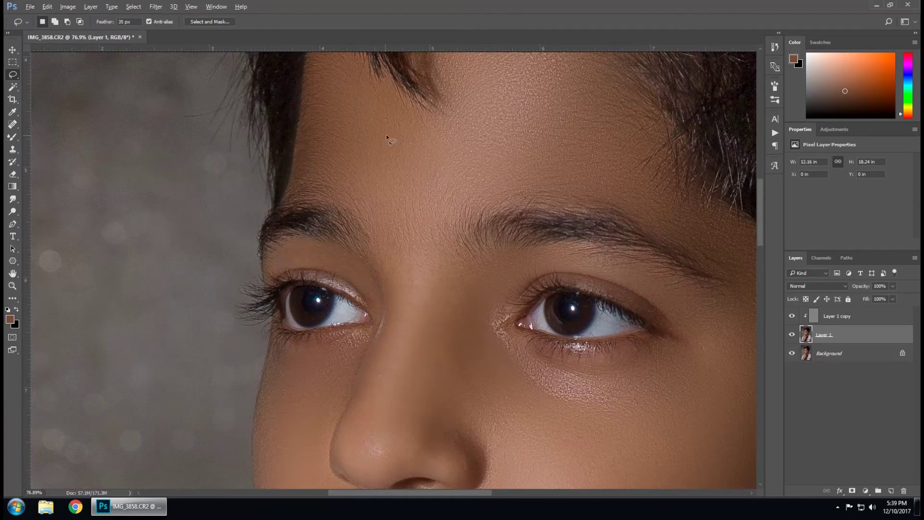
{"action": "scroll", "coordinate": [389, 140], "scroll_direction": "down", "scroll_amount": 3}
{"action": "scroll", "coordinate": [423, 144], "scroll_direction": "up", "scroll_amount": 3}
Lasso the earlobe, outer ear rim and neck skin.
{"action": "left_click_drag", "start_coordinate": [397, 195], "coordinate": [440, 189]}
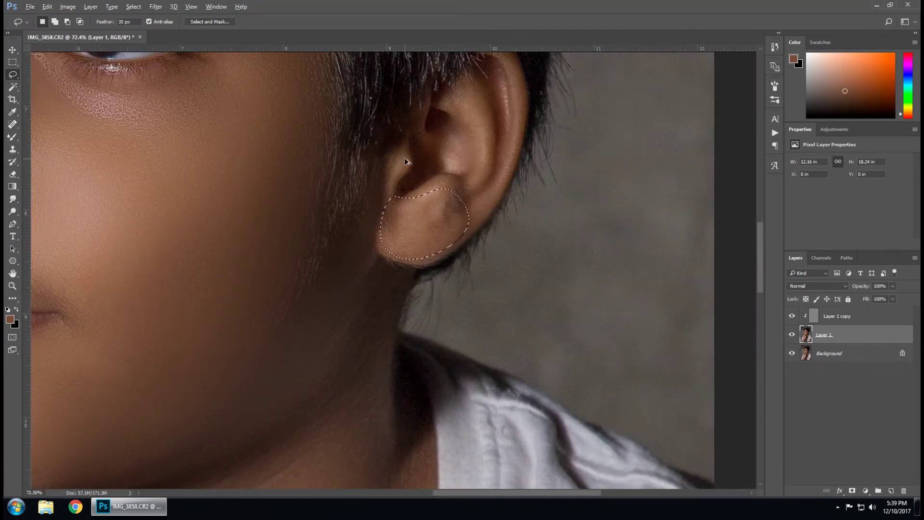
{"action": "scroll", "coordinate": [424, 164], "scroll_direction": "up", "scroll_amount": 2}
{"action": "left_click_drag", "start_coordinate": [423, 153], "coordinate": [418, 138]}
{"action": "left_click_drag", "start_coordinate": [450, 104], "coordinate": [465, 226]}
{"action": "scroll", "coordinate": [458, 193], "scroll_direction": "down", "scroll_amount": 3}
{"action": "scroll", "coordinate": [385, 145], "scroll_direction": "up", "scroll_amount": 2}
{"action": "mouse_move", "coordinate": [415, 64]}
{"action": "left_mouse_down"}
{"action": "mouse_move", "coordinate": [385, 117]}
{"action": "mouse_move", "coordinate": [424, 77]}
{"action": "mouse_move", "coordinate": [419, 70]}
{"action": "left_mouse_up"}
Change the feather to 25 px and lasso around the forearm.
{"action": "scroll", "coordinate": [419, 192], "scroll_direction": "down", "scroll_amount": 1}
{"action": "scroll", "coordinate": [422, 247], "scroll_direction": "down", "scroll_amount": 5}
{"action": "left_click_drag", "start_coordinate": [414, 243], "coordinate": [360, 462]}
{"action": "mouse_move", "coordinate": [372, 228]}
{"action": "left_mouse_down"}
{"action": "mouse_move", "coordinate": [320, 176]}
{"action": "mouse_move", "coordinate": [363, 157]}
{"action": "left_mouse_up"}
{"action": "scroll", "coordinate": [398, 334], "scroll_direction": "down", "scroll_amount": 2}
{"action": "scroll", "coordinate": [369, 223], "scroll_direction": "up", "scroll_amount": 2}
{"action": "key", "text": "Return"}
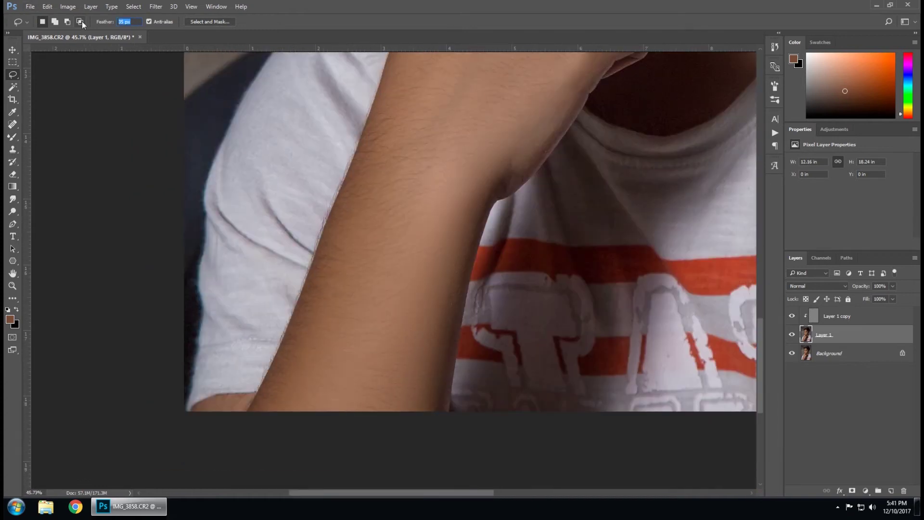
{"action": "type", "text": "25"}
{"action": "key", "text": "Return"}
{"action": "left_click_drag", "start_coordinate": [298, 321], "coordinate": [414, 178]}
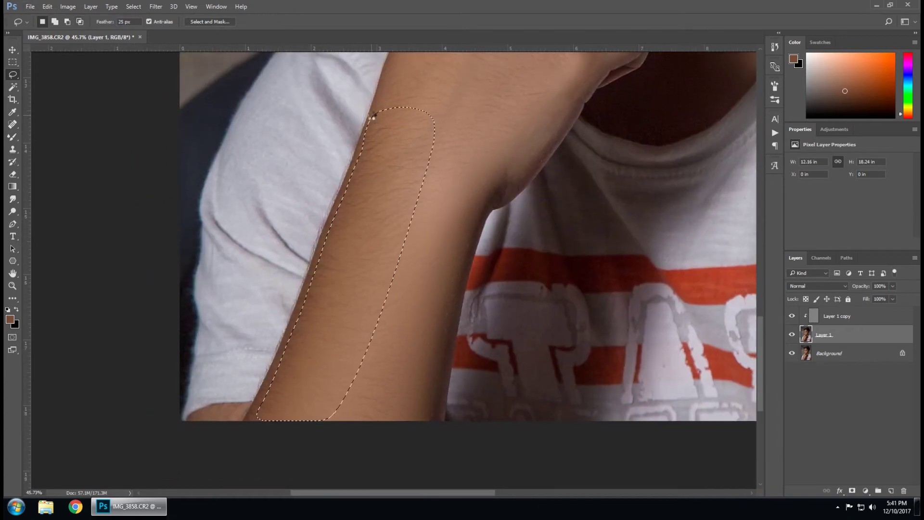
Lasso the back of the hand, apply Surface Blur, and deselect.
{"action": "scroll", "coordinate": [439, 186], "scroll_direction": "down", "scroll_amount": 3}
{"action": "scroll", "coordinate": [368, 156], "scroll_direction": "up", "scroll_amount": 3}
{"action": "scroll", "coordinate": [368, 157], "scroll_direction": "down", "scroll_amount": 2}
{"action": "left_click_drag", "start_coordinate": [305, 247], "coordinate": [412, 392]}
{"action": "scroll", "coordinate": [337, 176], "scroll_direction": "down", "scroll_amount": 2}
{"action": "scroll", "coordinate": [337, 176], "scroll_direction": "up", "scroll_amount": 1}
{"action": "left_click", "coordinate": [155, 7]}
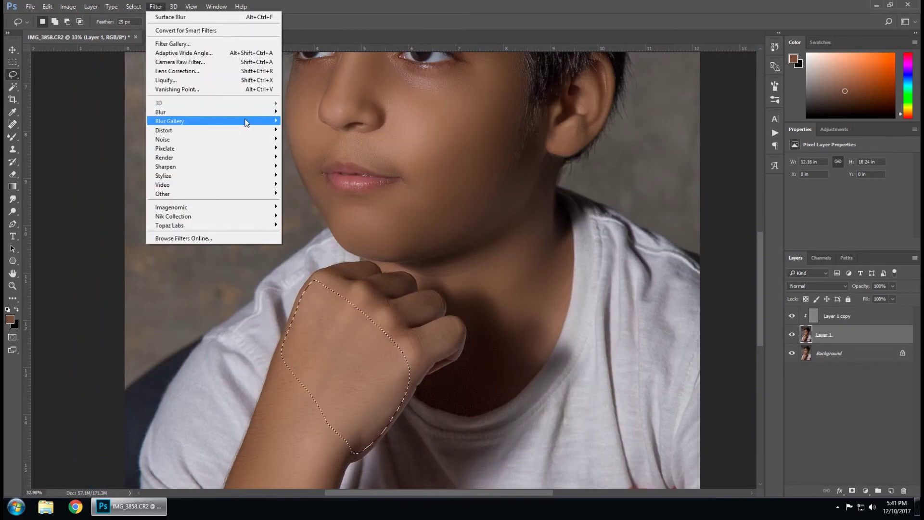
{"action": "left_click", "coordinate": [317, 226]}
{"action": "key", "text": "Return"}
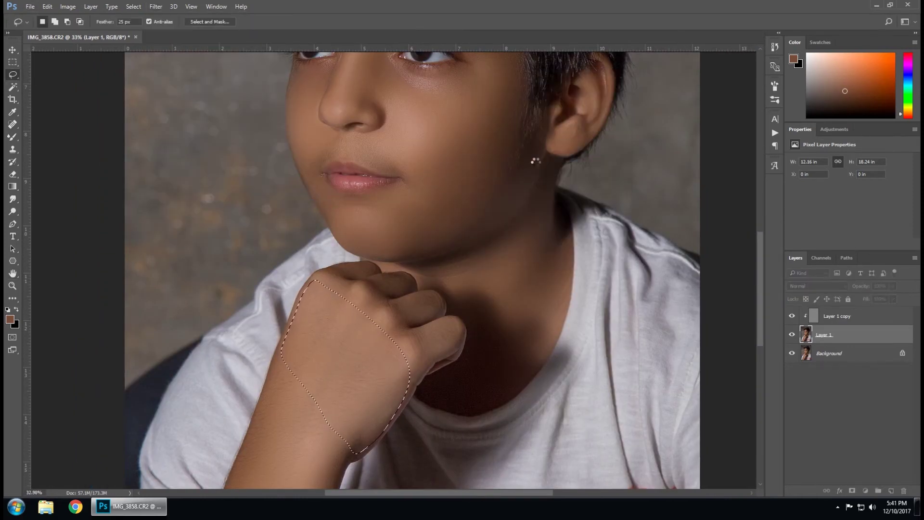
{"action": "key", "text": "ctrl+d"}
{"action": "scroll", "coordinate": [536, 164], "scroll_direction": "down", "scroll_amount": 2}
{"action": "scroll", "coordinate": [479, 336], "scroll_direction": "up", "scroll_amount": 3}
{"action": "scroll", "coordinate": [444, 258], "scroll_direction": "down", "scroll_amount": 3}
Group Layer 1 and its copy into Group 1 and save as 'retouching portrait' PSD.
{"action": "scroll", "coordinate": [444, 258], "scroll_direction": "down", "scroll_amount": 1}
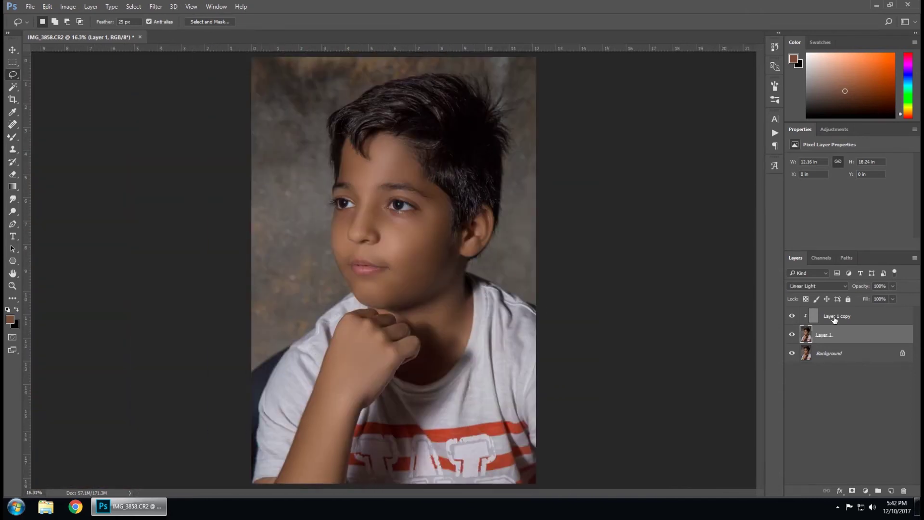
{"action": "key", "text": "ctrl+g"}
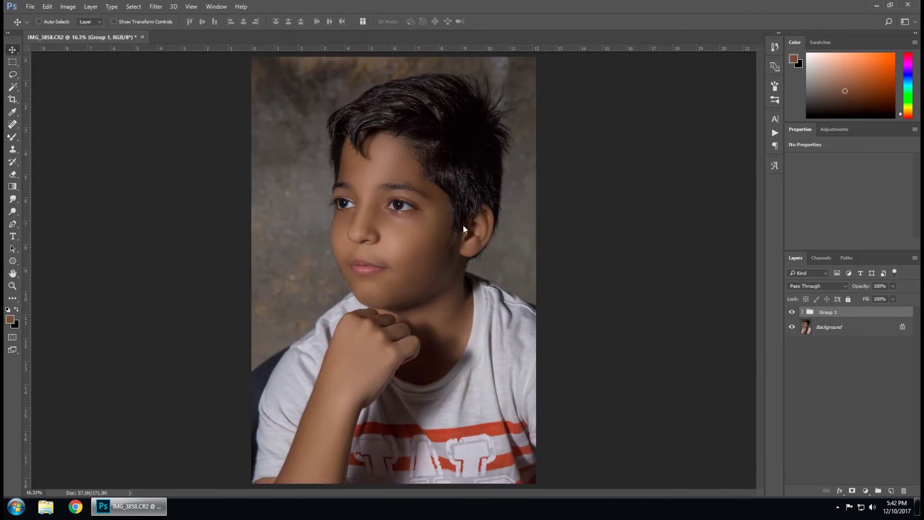
{"action": "key", "text": "ctrl+shift+s"}
{"action": "type", "text": "retouching portrait"}
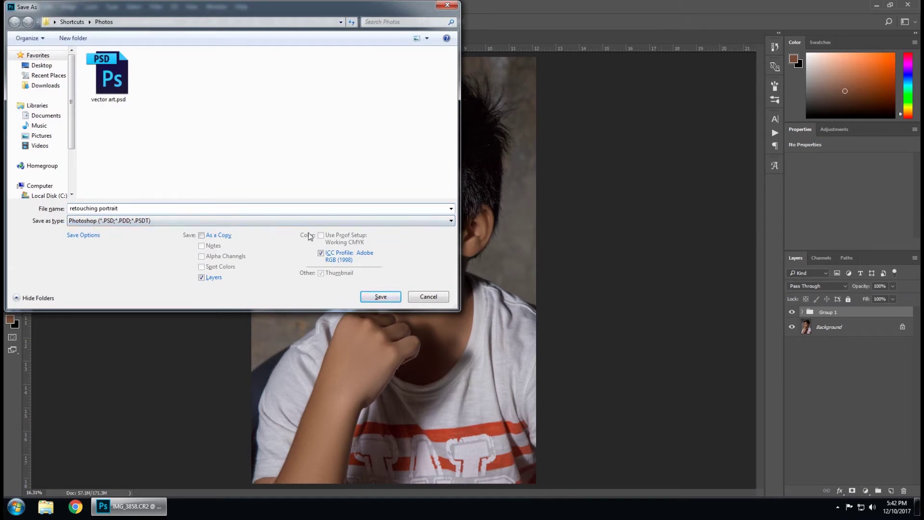
{"action": "left_click", "coordinate": [390, 299]}
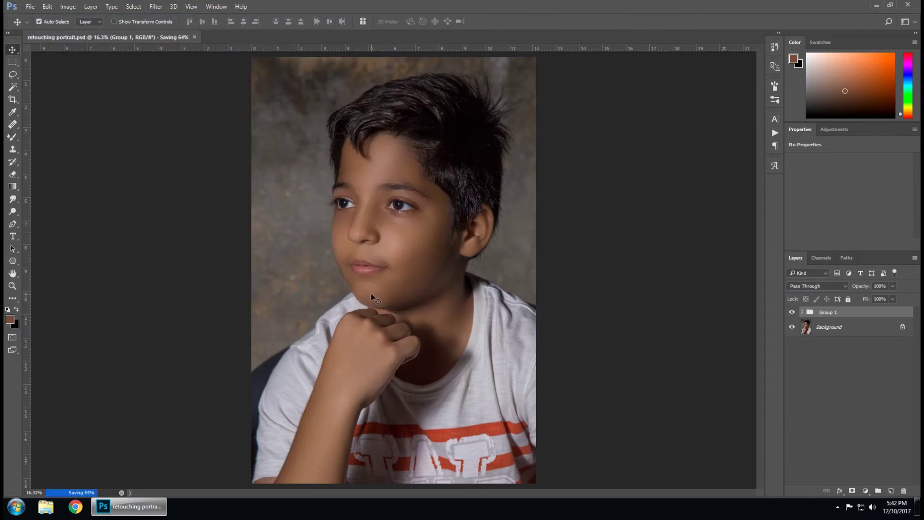
{"action": "scroll", "coordinate": [424, 255], "scroll_direction": "up", "scroll_amount": 1}
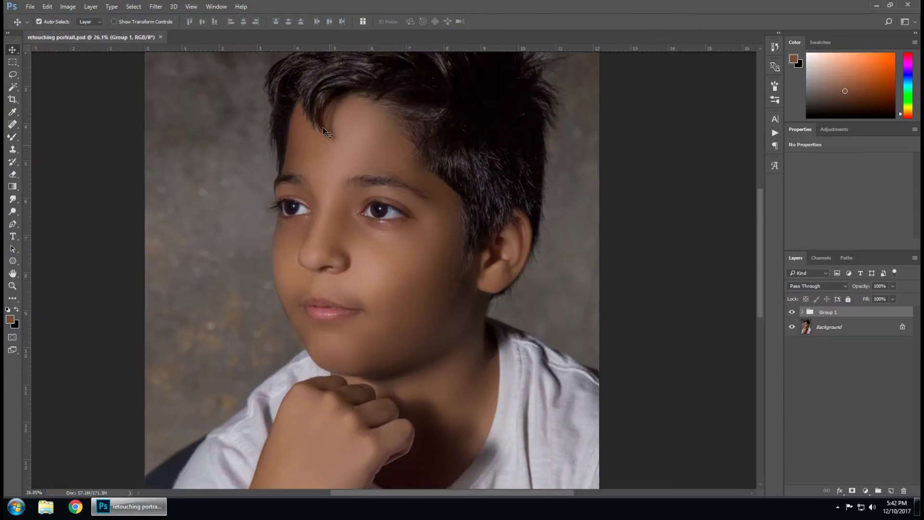
Duplicate Group 1, merge the copy, duplicate that merged layer, and add empty Layer 2.
{"action": "scroll", "coordinate": [375, 241], "scroll_direction": "down", "scroll_amount": 1}
{"action": "scroll", "coordinate": [442, 241], "scroll_direction": "down", "scroll_amount": 1}
{"action": "left_click", "coordinate": [792, 312]}
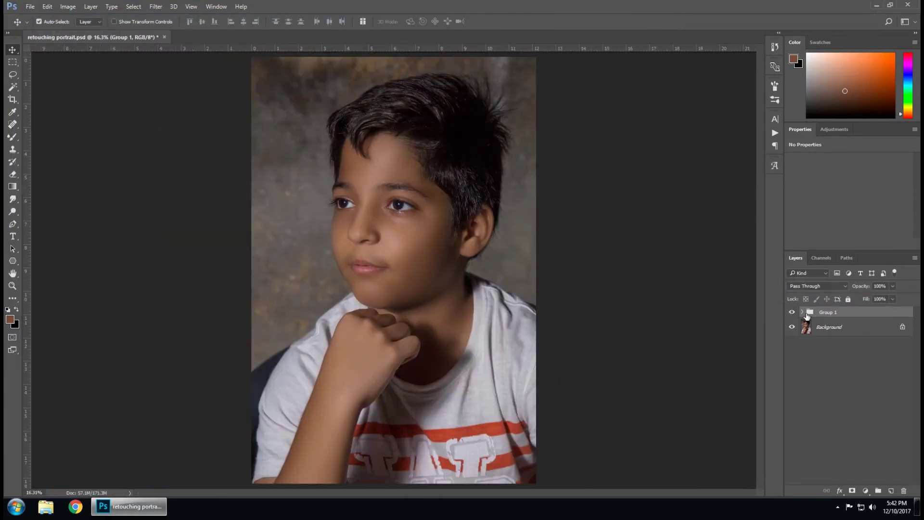
{"action": "left_click_drag", "start_coordinate": [812, 318], "coordinate": [891, 491]}
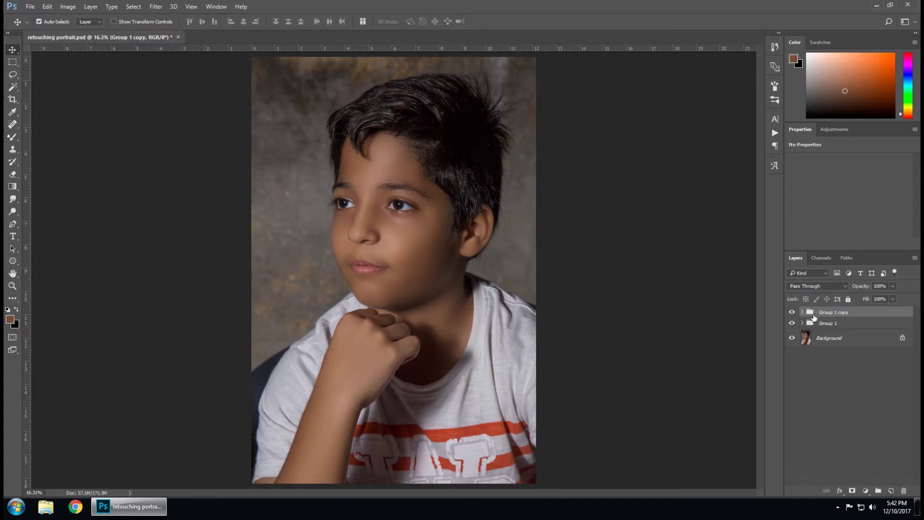
{"action": "key", "text": "ctrl+e"}
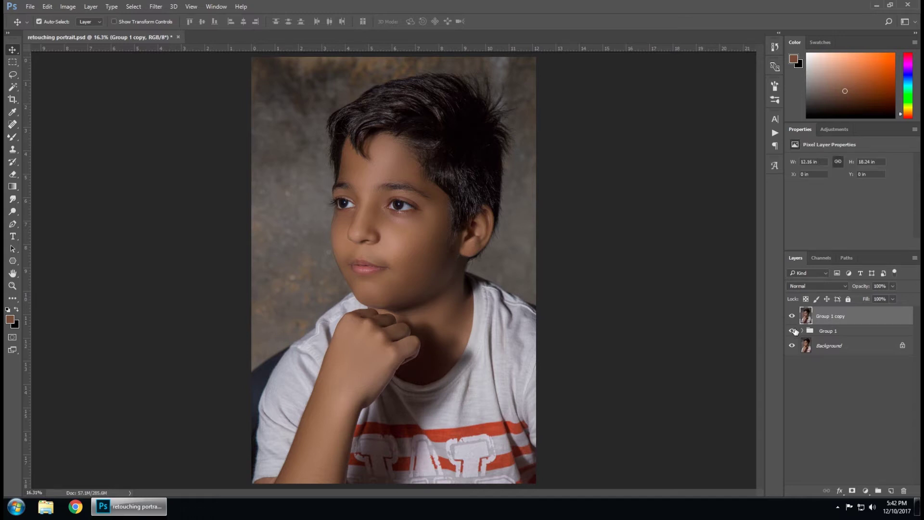
{"action": "key", "text": "ctrl+j"}
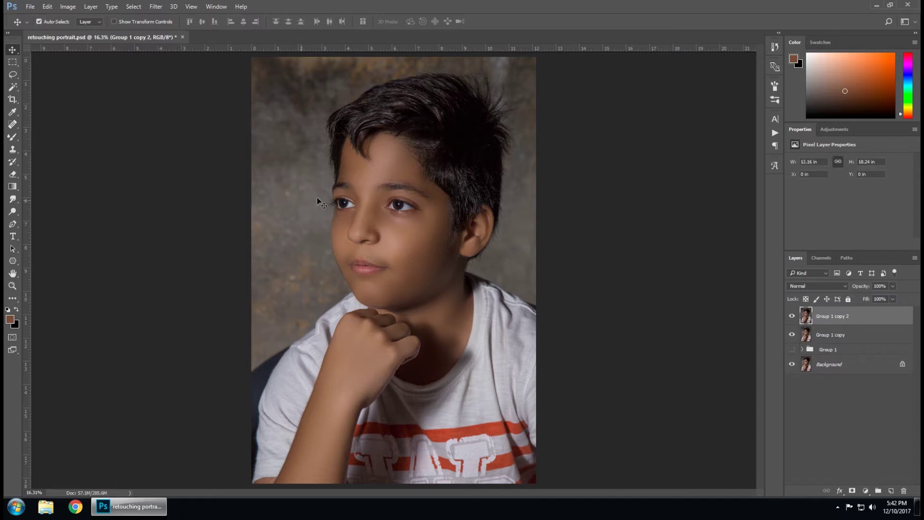
{"action": "scroll", "coordinate": [402, 195], "scroll_direction": "up", "scroll_amount": 2}
{"action": "left_click", "coordinate": [890, 491]}
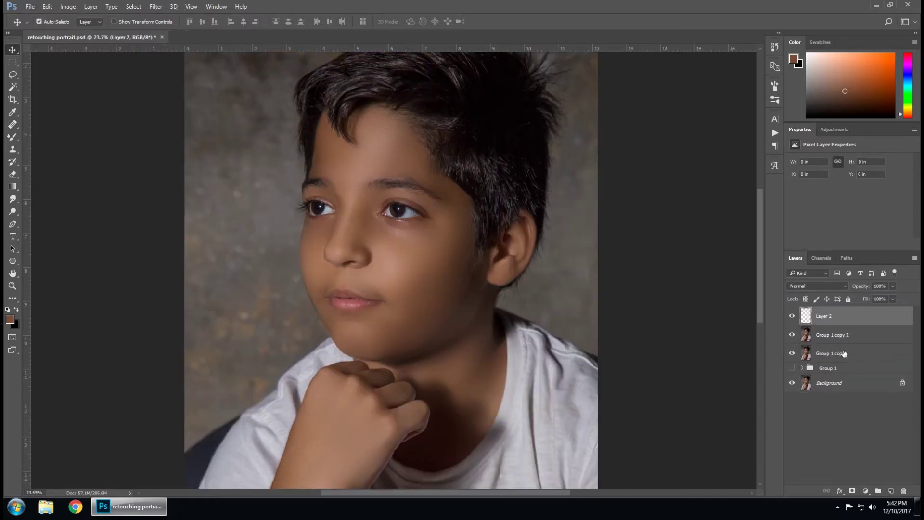
Fill Layer 2 with 50% Gray.
{"action": "left_click", "coordinate": [48, 6]}
{"action": "left_click", "coordinate": [77, 149]}
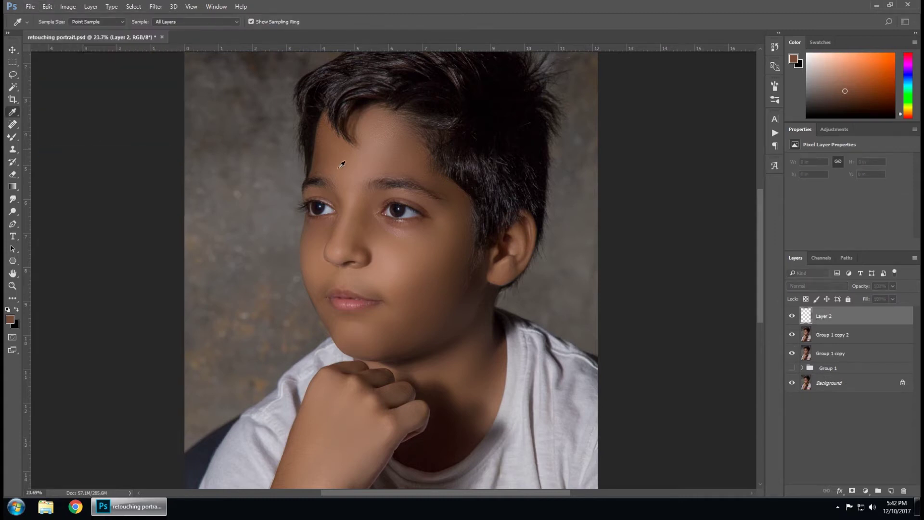
{"action": "left_click", "coordinate": [463, 147]}
{"action": "left_click", "coordinate": [464, 208]}
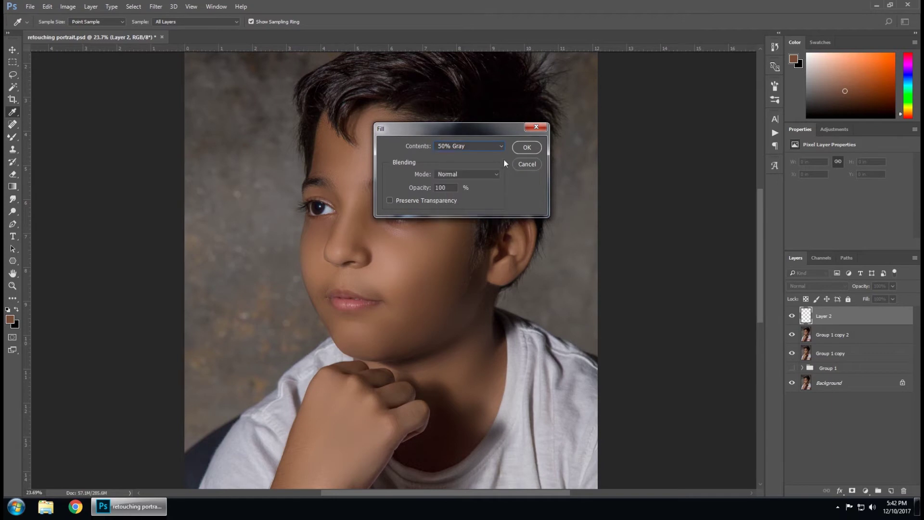
{"action": "left_click", "coordinate": [527, 148]}
Set Layer 2's blend mode to Soft Light.
{"action": "key", "text": "v"}
{"action": "left_click", "coordinate": [812, 286]}
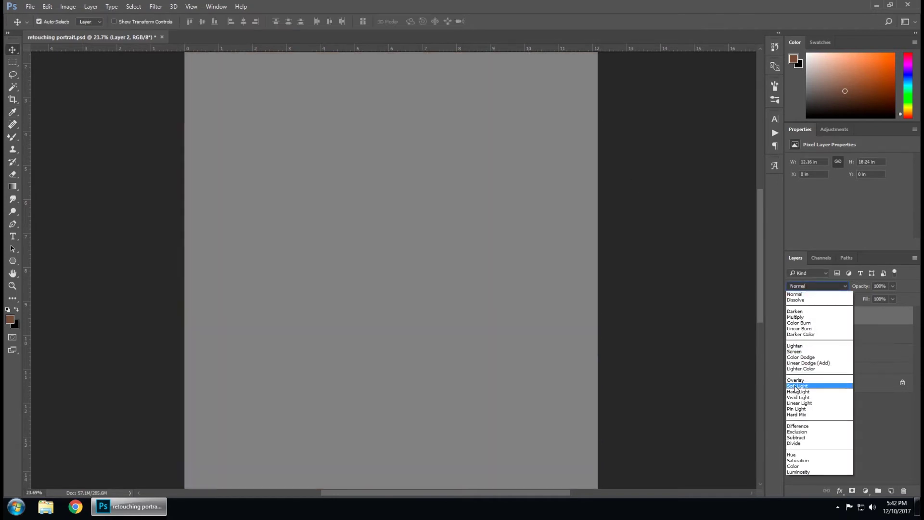
{"action": "left_click", "coordinate": [794, 388]}
{"action": "left_click", "coordinate": [12, 211]}
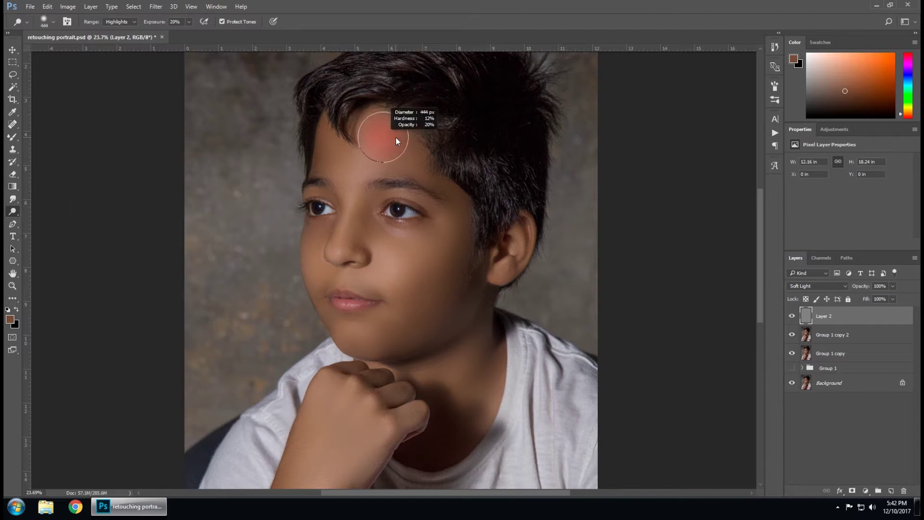
Dodge midtones at 15% exposure over the brow, nose and forehead with a ~241 px brush.
{"action": "left_click", "coordinate": [119, 22]}
{"action": "left_click", "coordinate": [117, 36]}
{"action": "type", "text": "0"}
{"action": "scroll", "coordinate": [391, 270], "scroll_direction": "up", "scroll_amount": 1}
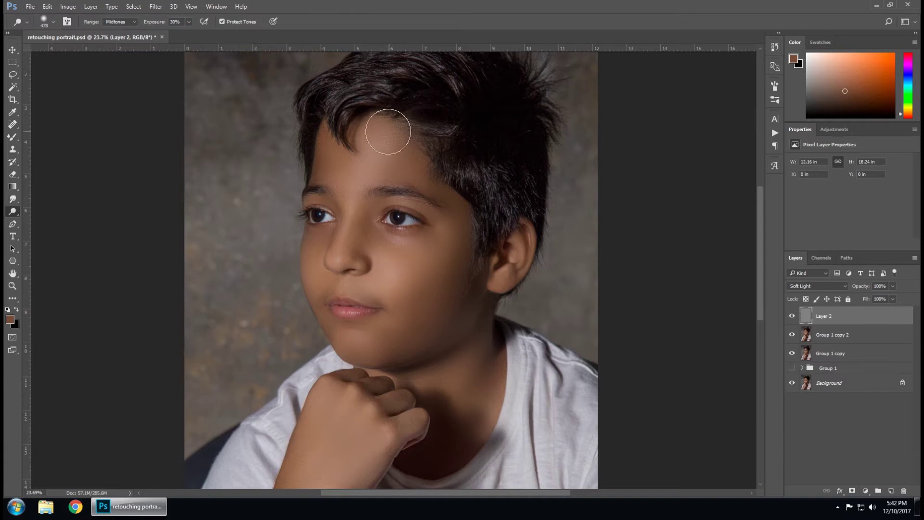
{"action": "mouse_move", "coordinate": [340, 210]}
{"action": "left_mouse_down"}
{"action": "mouse_move", "coordinate": [301, 210]}
{"action": "mouse_move", "coordinate": [344, 206]}
{"action": "left_mouse_up"}
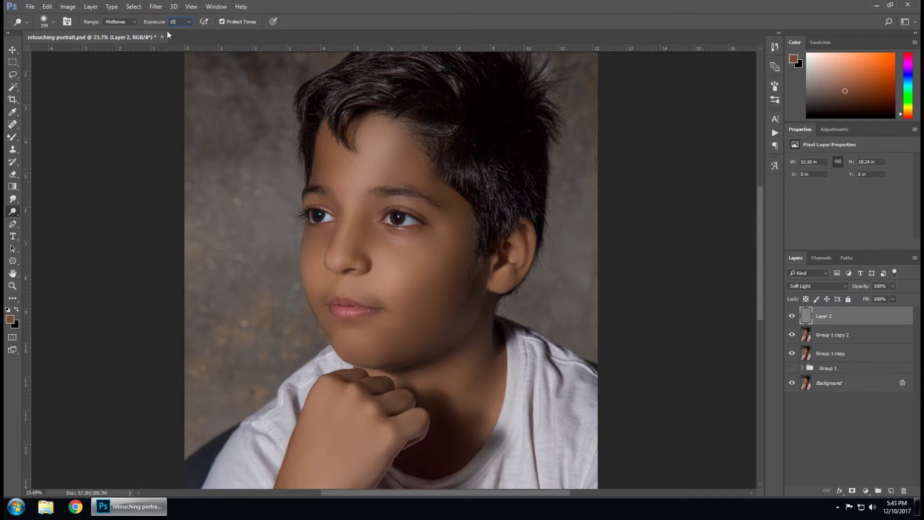
{"action": "left_click_drag", "start_coordinate": [355, 200], "coordinate": [344, 241]}
{"action": "scroll", "coordinate": [387, 141], "scroll_direction": "down", "scroll_amount": 3}
{"action": "scroll", "coordinate": [406, 239], "scroll_direction": "up", "scroll_amount": 3}
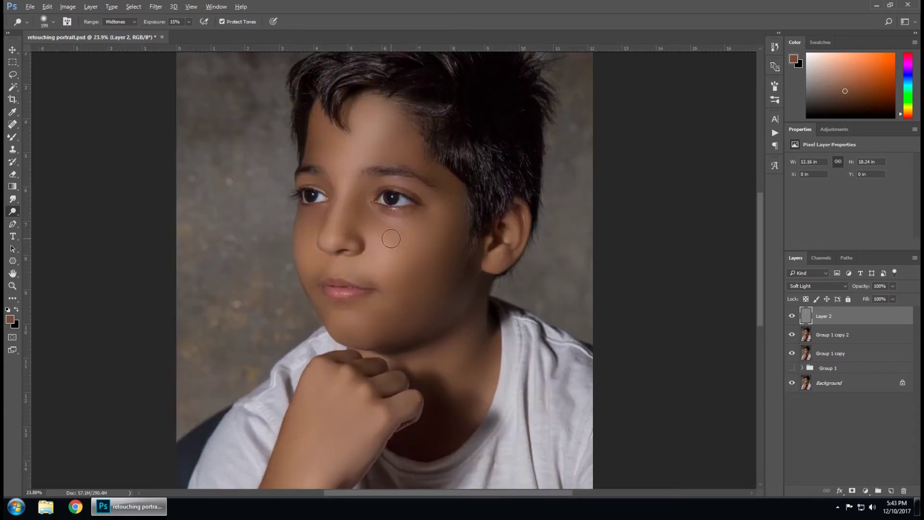
Dodge the cheeks, chin and hand knuckles with brushes of about 361–584 px.
{"action": "left_click_drag", "start_coordinate": [408, 251], "coordinate": [441, 214]}
{"action": "scroll", "coordinate": [412, 155], "scroll_direction": "down", "scroll_amount": 2}
{"action": "scroll", "coordinate": [320, 244], "scroll_direction": "up", "scroll_amount": 3}
{"action": "left_click_drag", "start_coordinate": [312, 257], "coordinate": [269, 258]}
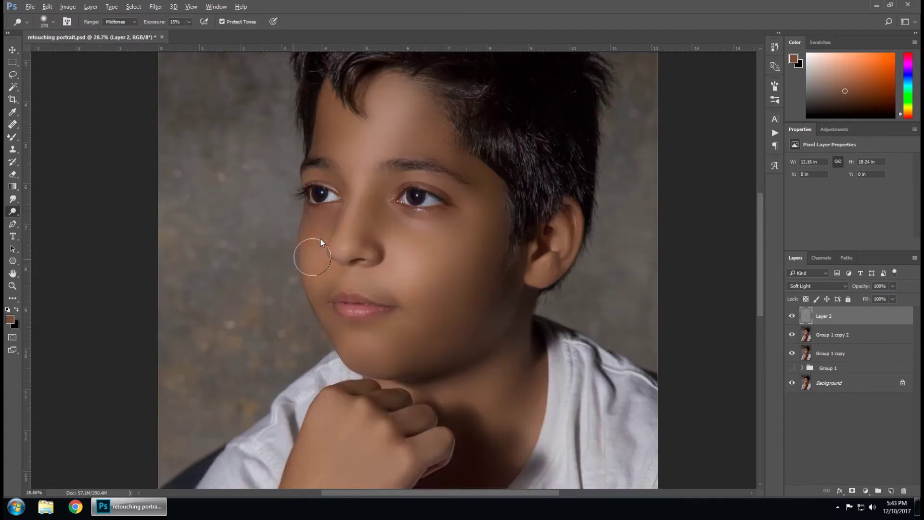
{"action": "scroll", "coordinate": [423, 245], "scroll_direction": "down", "scroll_amount": 2}
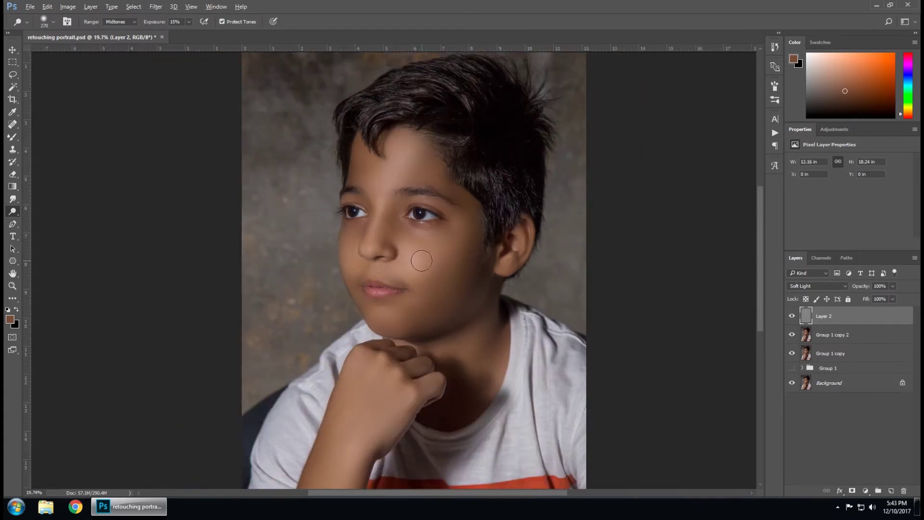
{"action": "scroll", "coordinate": [412, 258], "scroll_direction": "up", "scroll_amount": 1}
{"action": "scroll", "coordinate": [413, 330], "scroll_direction": "up", "scroll_amount": 1}
{"action": "mouse_move", "coordinate": [463, 303]}
{"action": "left_mouse_down"}
{"action": "mouse_move", "coordinate": [426, 319]}
{"action": "mouse_move", "coordinate": [346, 325]}
{"action": "left_mouse_up"}
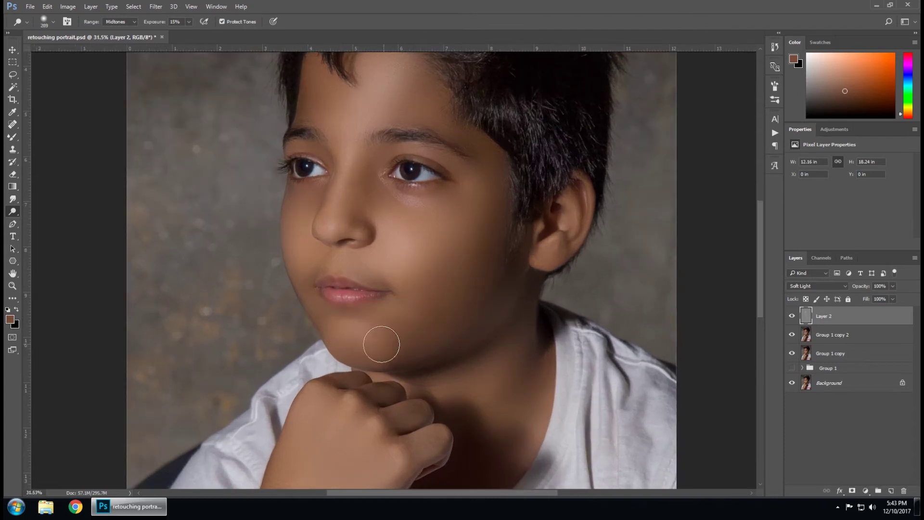
{"action": "scroll", "coordinate": [440, 274], "scroll_direction": "down", "scroll_amount": 2}
{"action": "scroll", "coordinate": [387, 379], "scroll_direction": "up", "scroll_amount": 2}
{"action": "left_click_drag", "start_coordinate": [392, 346], "coordinate": [414, 342]}
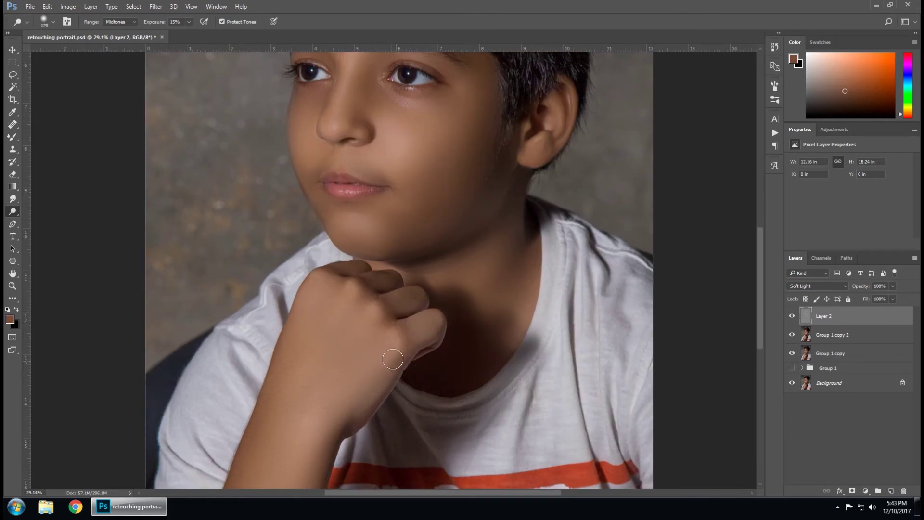
{"action": "scroll", "coordinate": [411, 326], "scroll_direction": "down", "scroll_amount": 2}
Dodge the cheek and forehead highlights with the Dodge tool on Highlights range at 8% exposure.
{"action": "left_click", "coordinate": [125, 22]}
{"action": "left_click", "coordinate": [116, 45]}
{"action": "left_click_drag", "start_coordinate": [387, 318], "coordinate": [396, 319]}
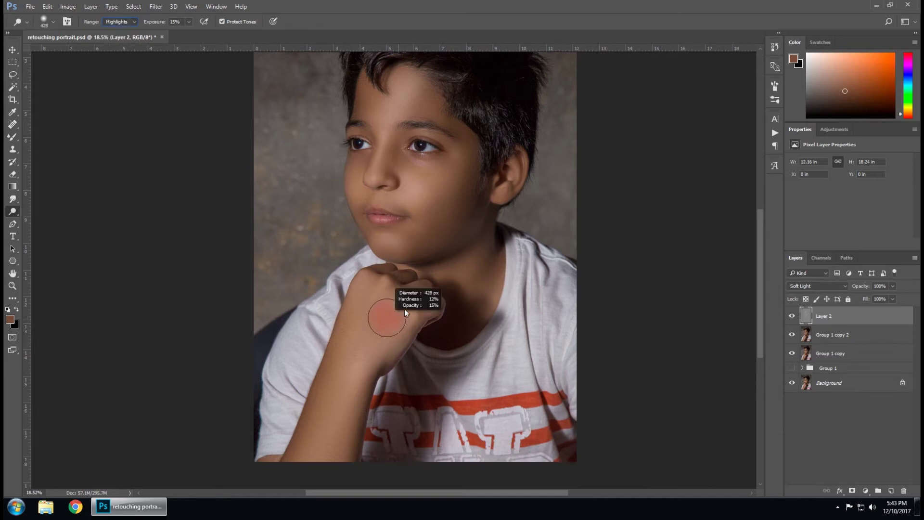
{"action": "mouse_move", "coordinate": [361, 374]}
{"action": "left_mouse_down"}
{"action": "mouse_move", "coordinate": [345, 376]}
{"action": "mouse_move", "coordinate": [333, 470]}
{"action": "left_mouse_up"}
{"action": "left_click_drag", "start_coordinate": [358, 368], "coordinate": [378, 368]}
{"action": "left_click", "coordinate": [182, 22]}
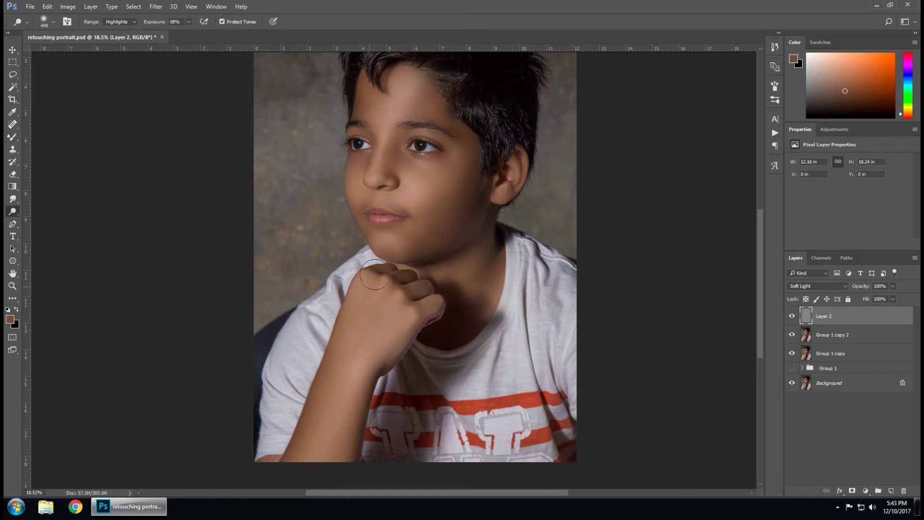
{"action": "scroll", "coordinate": [426, 204], "scroll_direction": "down", "scroll_amount": 3}
{"action": "scroll", "coordinate": [436, 207], "scroll_direction": "up", "scroll_amount": 5}
{"action": "mouse_move", "coordinate": [432, 223]}
{"action": "left_mouse_down"}
{"action": "mouse_move", "coordinate": [320, 141]}
{"action": "mouse_move", "coordinate": [453, 233]}
{"action": "left_mouse_up"}
Rename Layer 2 to 'dodge'.
{"action": "double_click", "coordinate": [823, 316]}
{"action": "type", "text": "ge"}
{"action": "key", "text": "Return"}
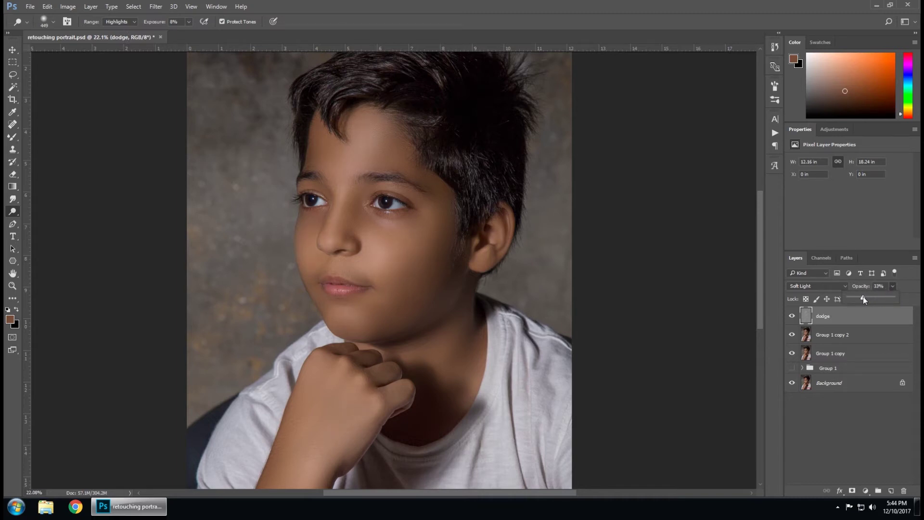
Blend the dodge layer in Overlay at about 26% opacity.
{"action": "left_click", "coordinate": [804, 286]}
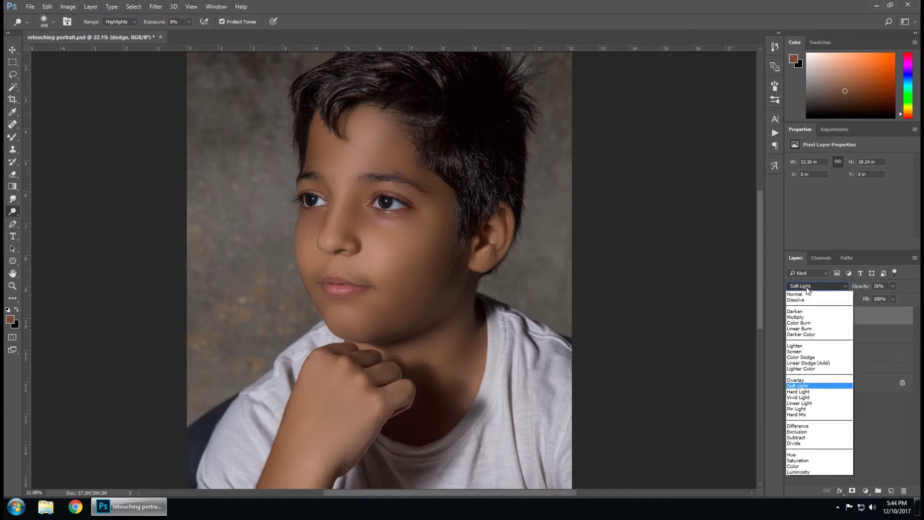
{"action": "left_click", "coordinate": [796, 381]}
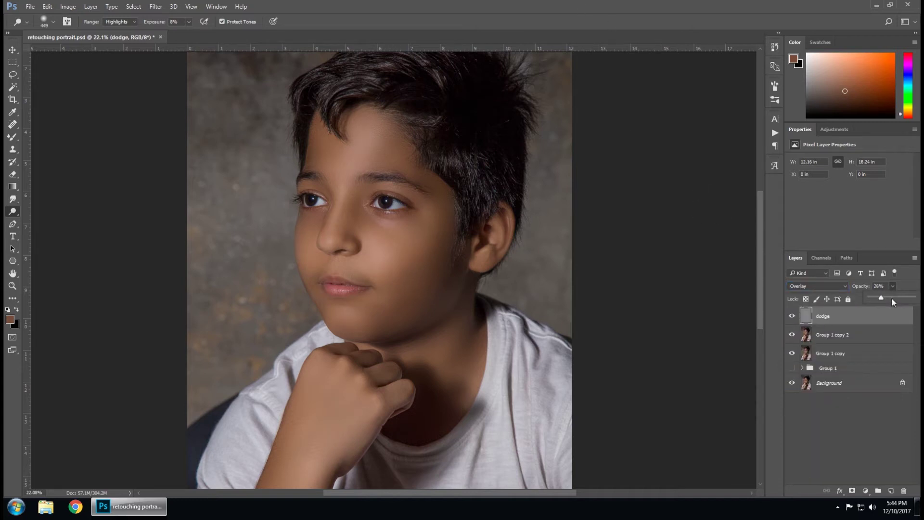
{"action": "mouse_move", "coordinate": [891, 299]}
{"action": "left_mouse_down"}
{"action": "mouse_move", "coordinate": [910, 297]}
{"action": "mouse_move", "coordinate": [885, 299]}
{"action": "left_mouse_up"}
Set up an ~864 px eraser, zoom out to the whole portrait, and undo an accidental layer move.
{"action": "right_click", "coordinate": [12, 174]}
{"action": "left_click", "coordinate": [48, 174]}
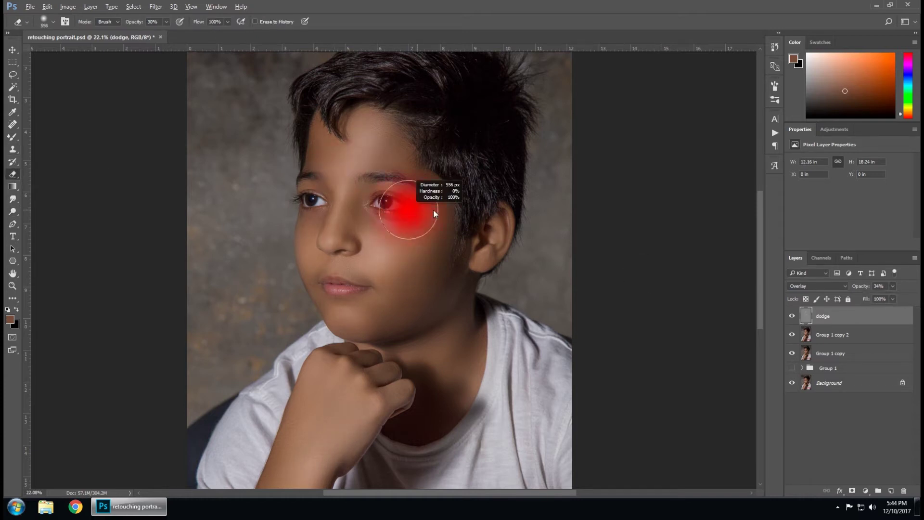
{"action": "left_click_drag", "start_coordinate": [433, 209], "coordinate": [406, 137]}
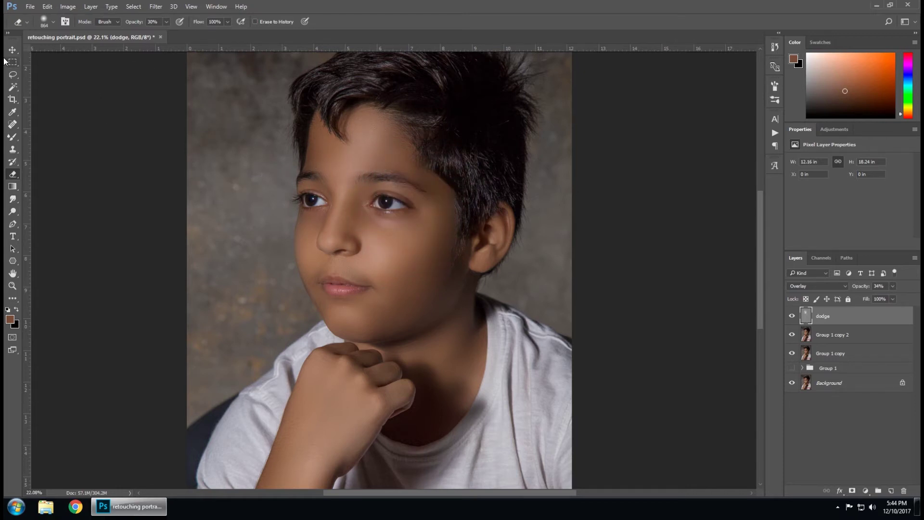
{"action": "key", "text": "v"}
{"action": "key", "text": "ctrl+minus"}
{"action": "scroll", "coordinate": [431, 185], "scroll_direction": "up", "scroll_amount": 3}
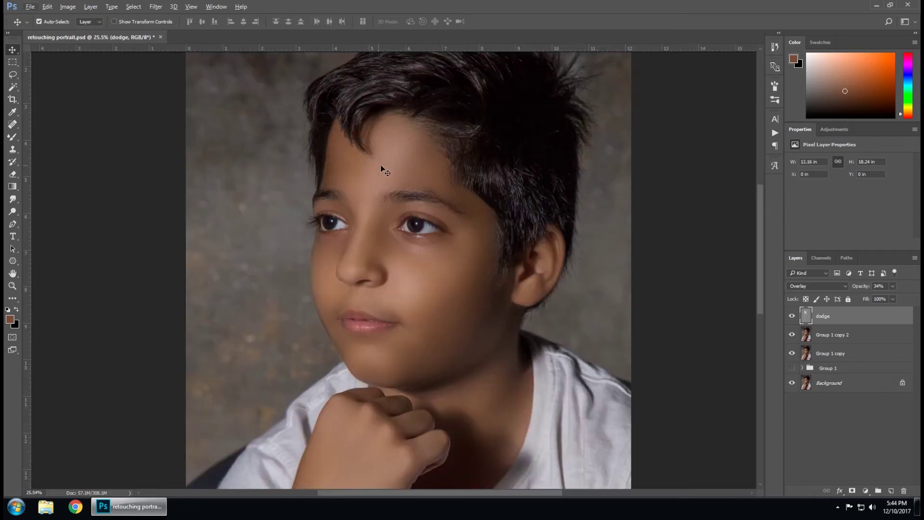
{"action": "key", "text": "e"}
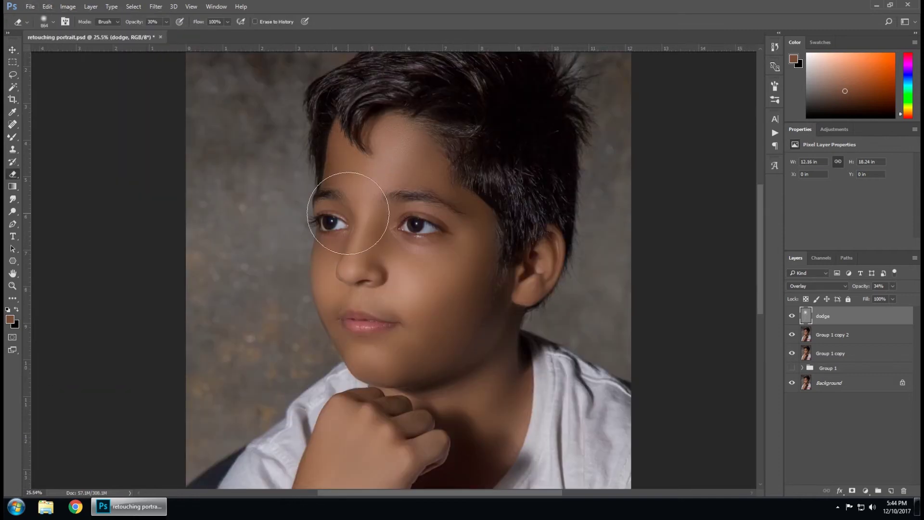
{"action": "key", "text": "v"}
{"action": "left_click_drag", "start_coordinate": [396, 176], "coordinate": [369, 213]}
{"action": "key", "text": "ctrl+z"}
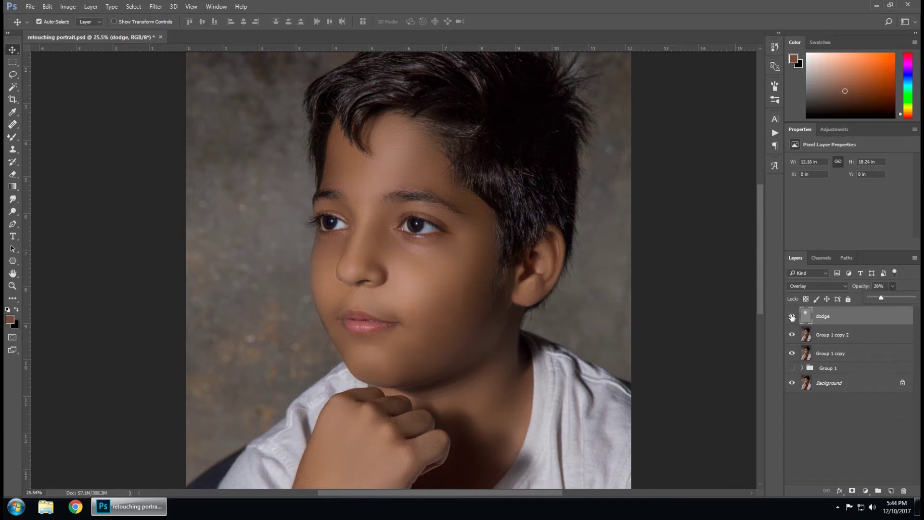
{"action": "scroll", "coordinate": [362, 179], "scroll_direction": "down", "scroll_amount": 3}
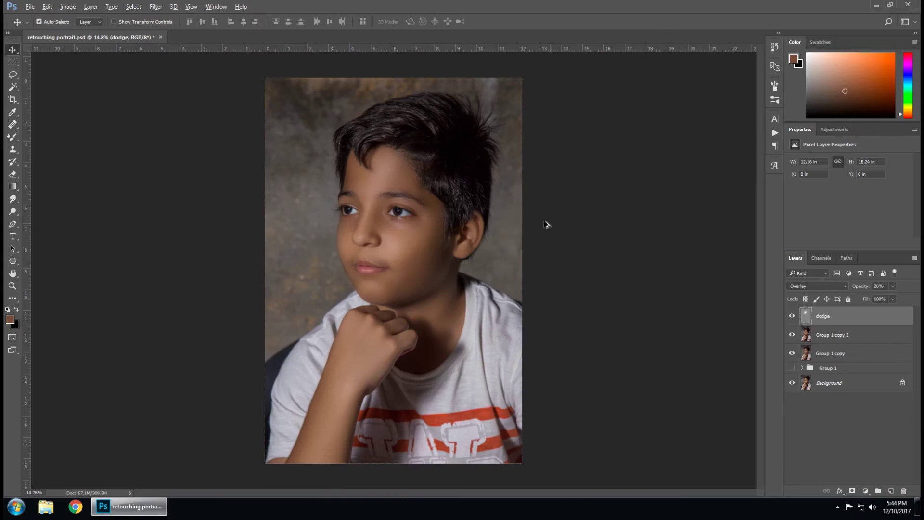
Add a new layer above dodge named 'burn'.
{"action": "scroll", "coordinate": [424, 164], "scroll_direction": "up", "scroll_amount": 1}
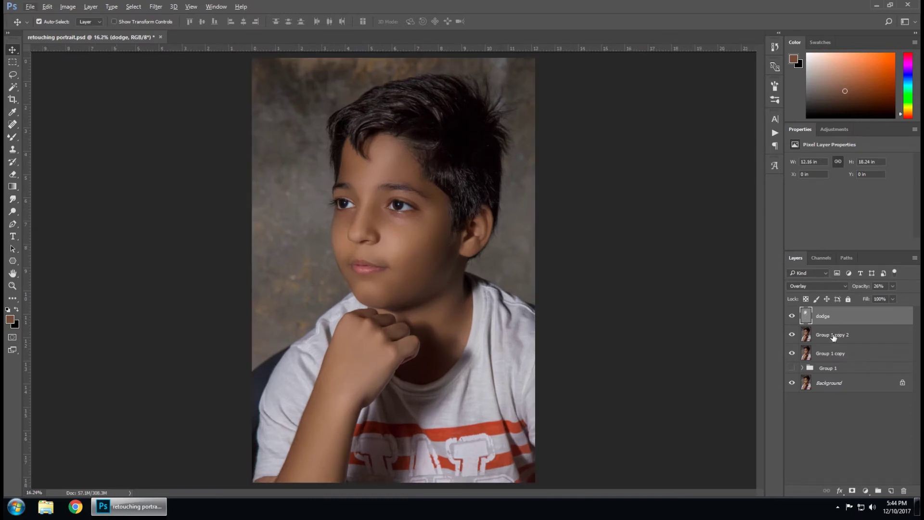
{"action": "left_click", "coordinate": [890, 490]}
{"action": "double_click", "coordinate": [824, 317]}
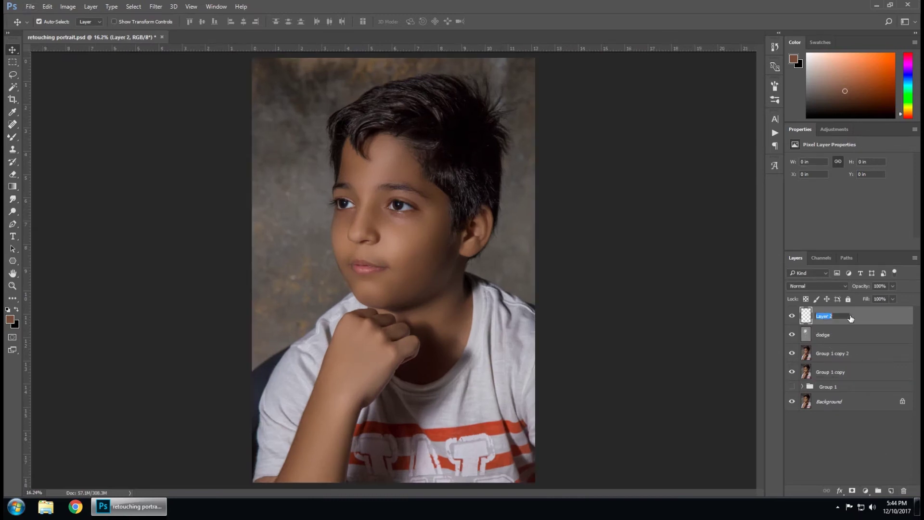
{"action": "type", "text": "urn"}
{"action": "key", "text": "Return"}
Fill the burn layer with 50% gray, blend it as Overlay, and pick the Burn tool.
{"action": "left_click", "coordinate": [65, 7]}
{"action": "mouse_move", "coordinate": [48, 7]}
{"action": "left_click", "coordinate": [74, 152]}
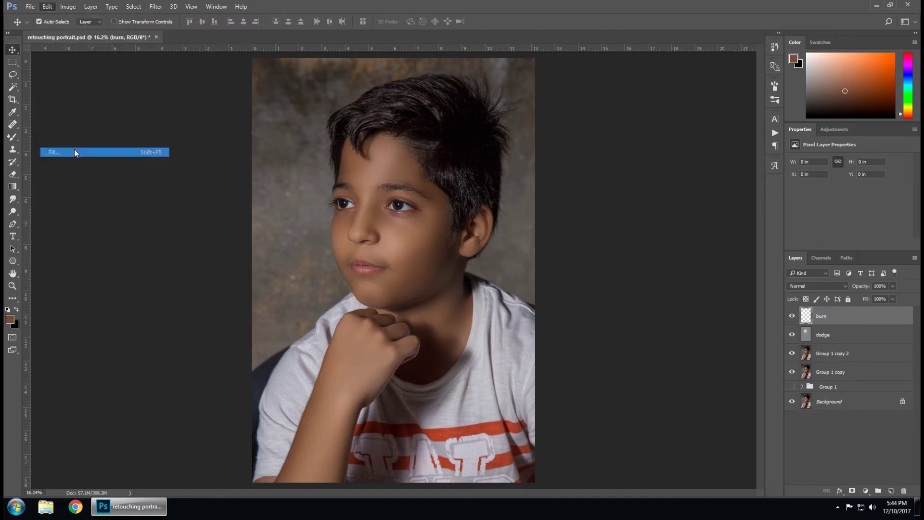
{"action": "left_click", "coordinate": [525, 147]}
{"action": "left_click", "coordinate": [807, 286]}
{"action": "left_click", "coordinate": [814, 381]}
{"action": "left_click", "coordinate": [12, 211]}
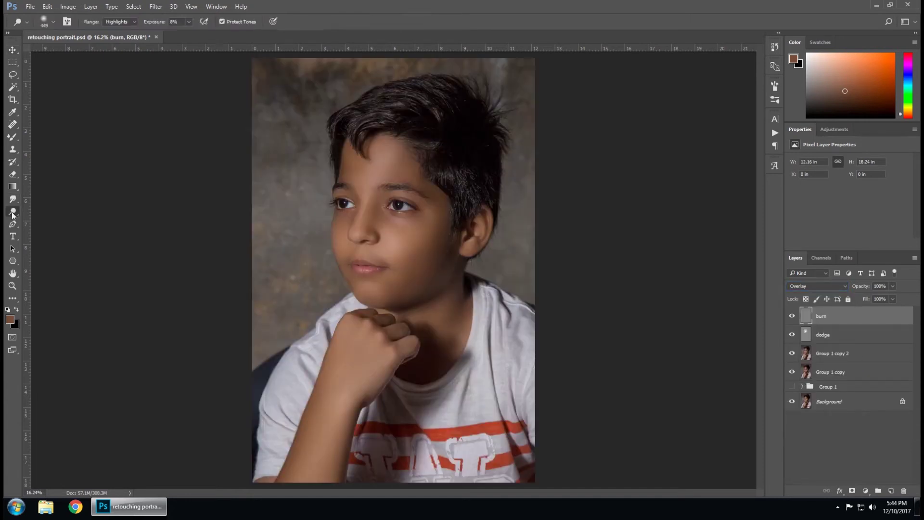
{"action": "left_click", "coordinate": [53, 220]}
Burn the cheek, jaw and side of the nose with a smaller brush.
{"action": "left_click", "coordinate": [183, 22]}
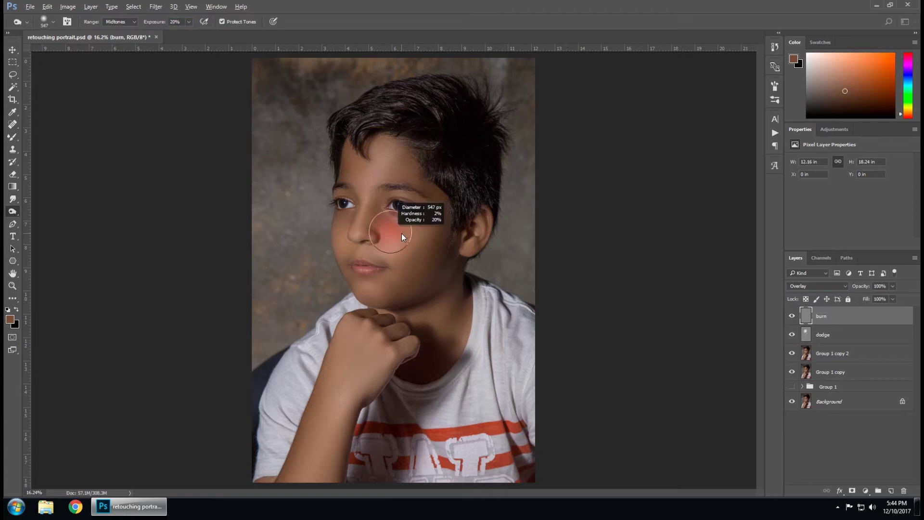
{"action": "scroll", "coordinate": [402, 233], "scroll_direction": "up", "scroll_amount": 2}
{"action": "left_click_drag", "start_coordinate": [453, 237], "coordinate": [443, 295]}
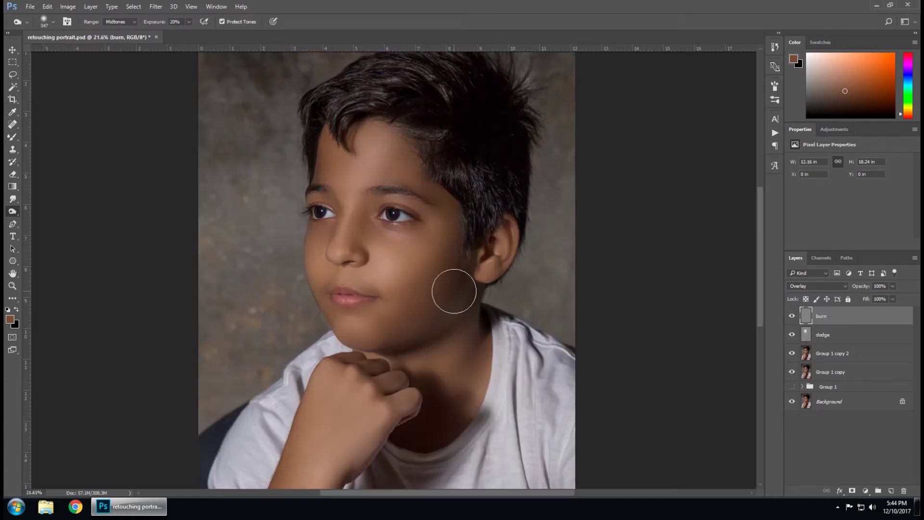
{"action": "key", "text": "1"}
{"action": "left_click_drag", "start_coordinate": [319, 226], "coordinate": [303, 233]}
{"action": "left_click_drag", "start_coordinate": [328, 263], "coordinate": [330, 258]}
{"action": "left_click_drag", "start_coordinate": [304, 227], "coordinate": [310, 228]}
Try Shadows then Midtones range, resize the brush to ~741 px, and burn the forearm at 20%.
{"action": "left_click", "coordinate": [120, 22]}
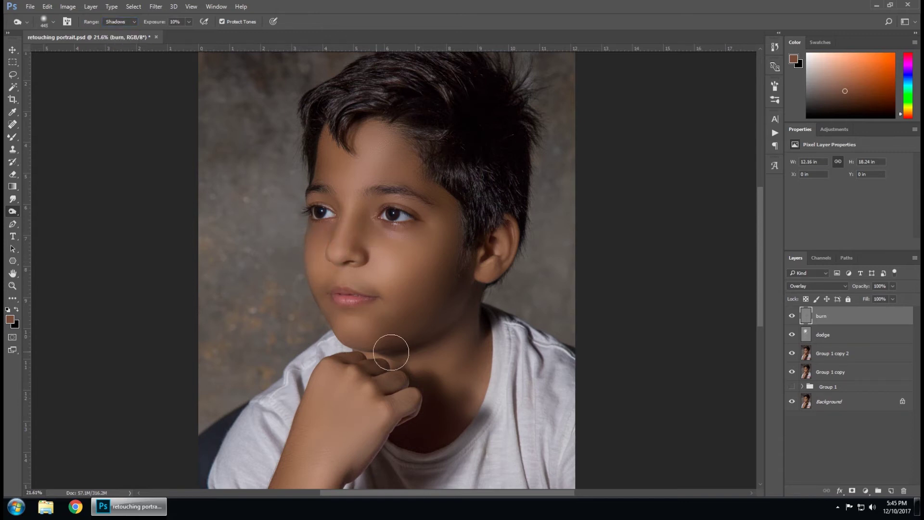
{"action": "scroll", "coordinate": [354, 116], "scroll_direction": "down", "scroll_amount": 2}
{"action": "scroll", "coordinate": [354, 116], "scroll_direction": "down", "scroll_amount": 2}
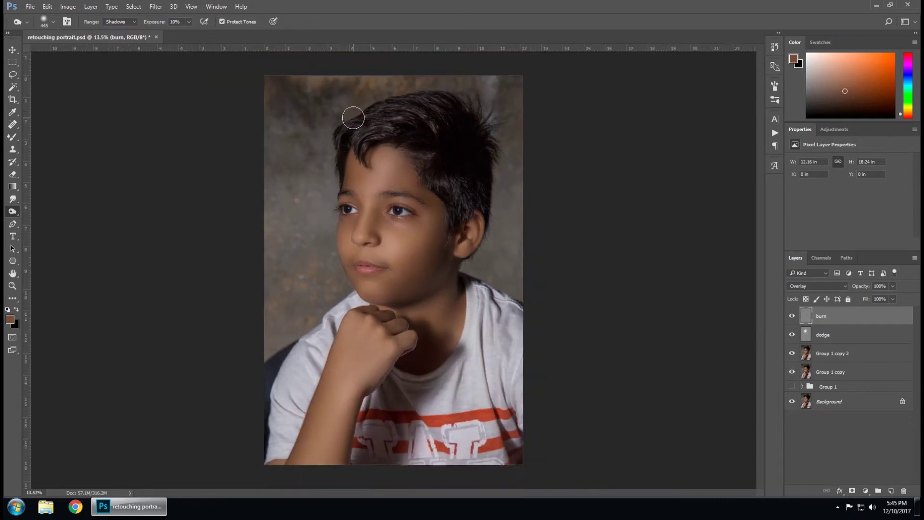
{"action": "left_click", "coordinate": [119, 22]}
{"action": "left_click_drag", "start_coordinate": [413, 139], "coordinate": [455, 178]}
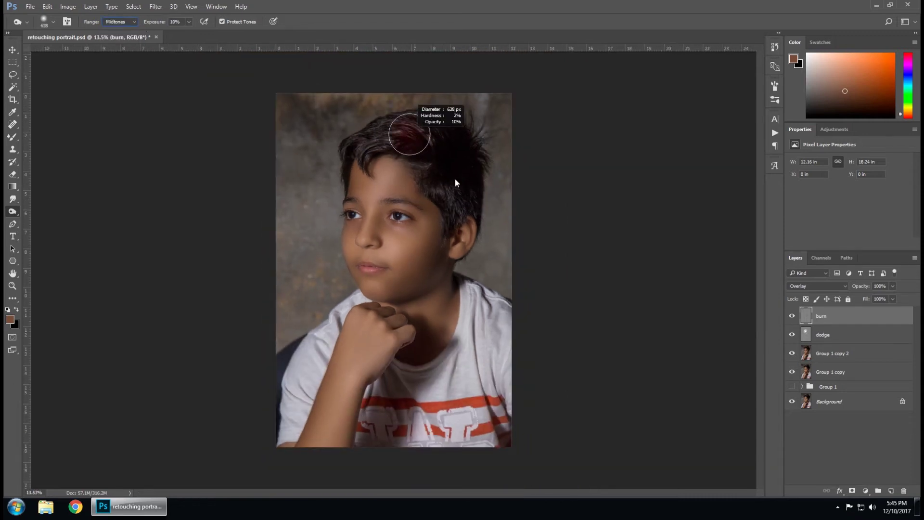
{"action": "left_click_drag", "start_coordinate": [490, 336], "coordinate": [517, 341]}
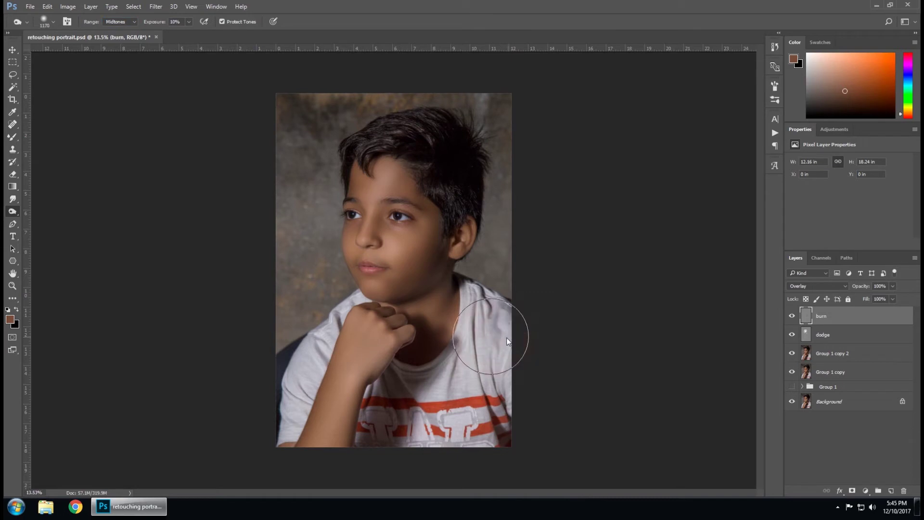
{"action": "left_click_drag", "start_coordinate": [153, 22], "coordinate": [162, 24]}
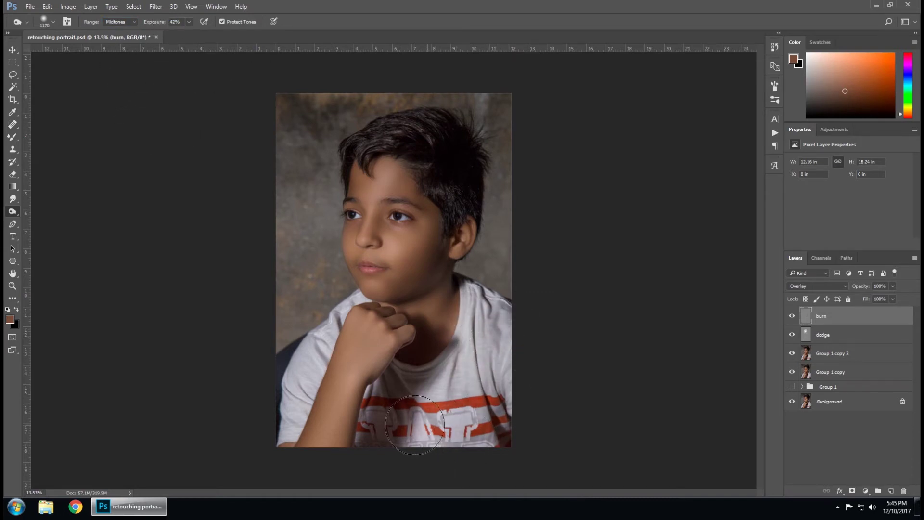
{"action": "left_click_drag", "start_coordinate": [324, 380], "coordinate": [285, 382]}
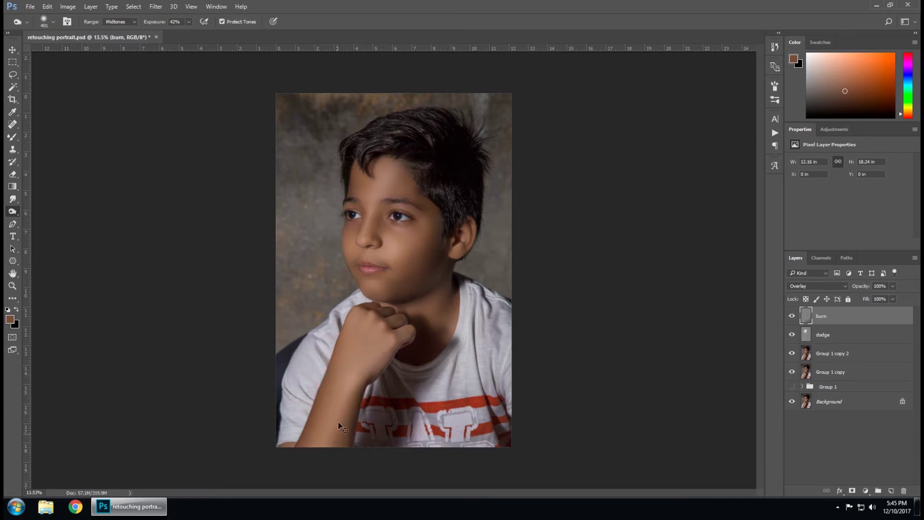
{"action": "type", "text": "20"}
{"action": "key", "text": "Return"}
{"action": "left_click_drag", "start_coordinate": [332, 370], "coordinate": [325, 370]}
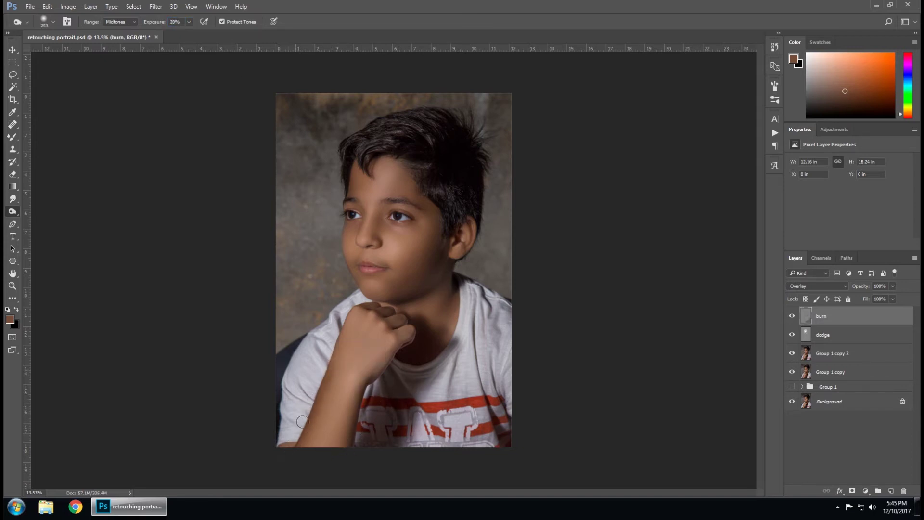
Lower burn exposure to 5% and lightly darken along the forearm.
{"action": "type", "text": "5"}
{"action": "key", "text": "Return"}
{"action": "left_click_drag", "start_coordinate": [335, 359], "coordinate": [356, 360]}
{"action": "left_click_drag", "start_coordinate": [350, 343], "coordinate": [314, 462]}
{"action": "key", "text": "v"}
{"action": "scroll", "coordinate": [293, 208], "scroll_direction": "down", "scroll_amount": 1}
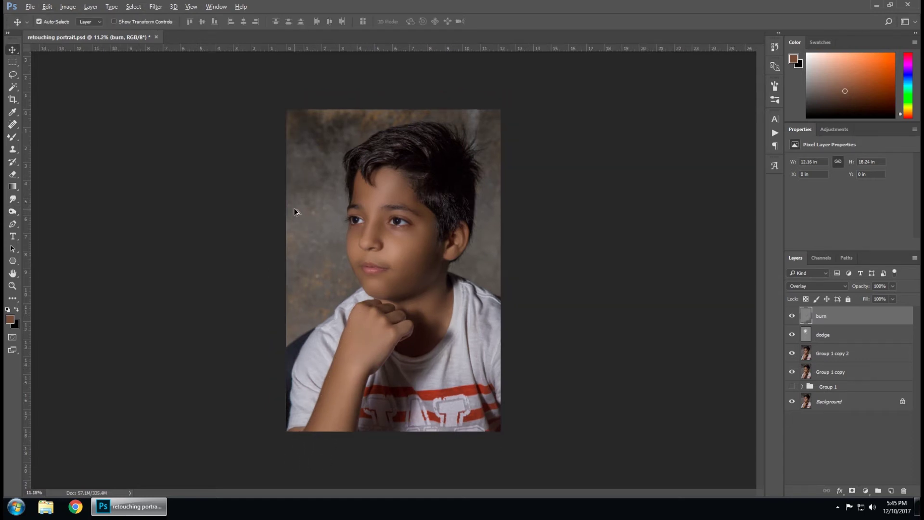
{"action": "scroll", "coordinate": [294, 208], "scroll_direction": "up", "scroll_amount": 2}
{"action": "key", "text": "ctrl+plus"}
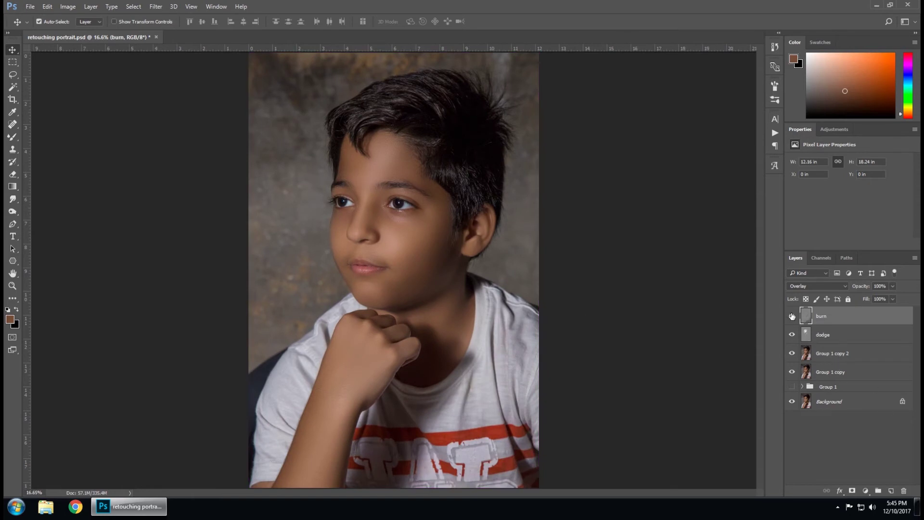
{"action": "left_click", "coordinate": [792, 375]}
{"action": "left_click", "coordinate": [792, 353]}
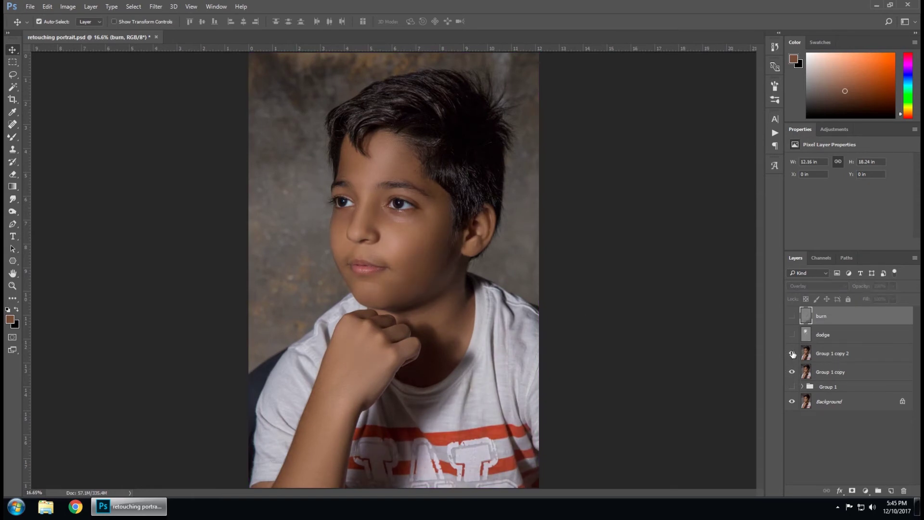
{"action": "left_click", "coordinate": [792, 316]}
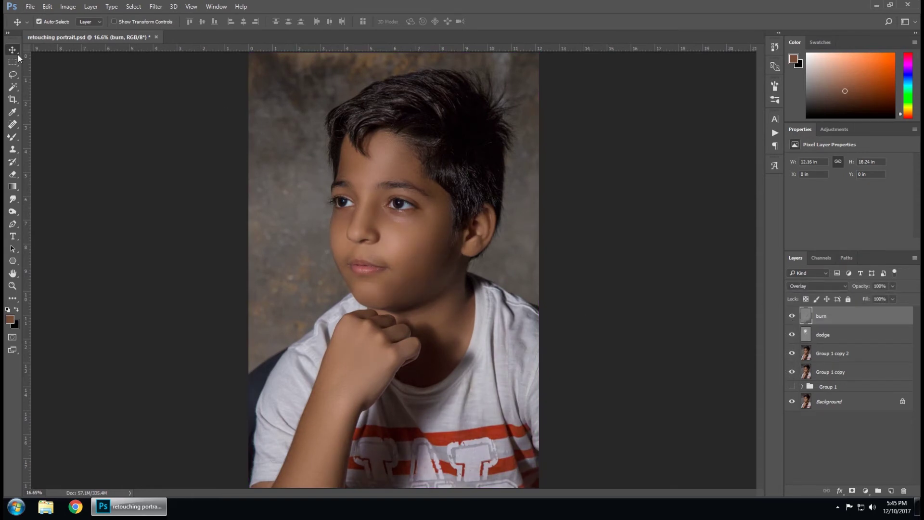
{"action": "key", "text": "ctrl+minus"}
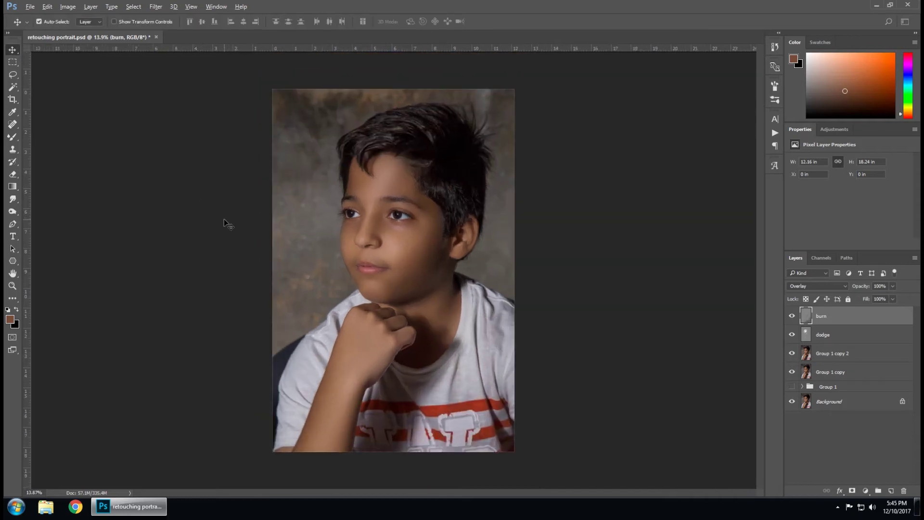
{"action": "scroll", "coordinate": [374, 208], "scroll_direction": "down", "scroll_amount": 3}
{"action": "scroll", "coordinate": [455, 185], "scroll_direction": "up", "scroll_amount": 4}
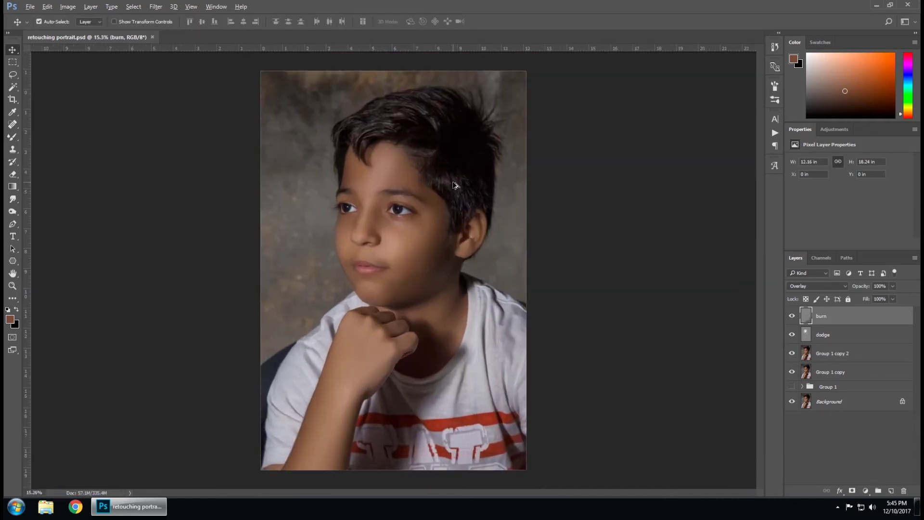
{"action": "scroll", "coordinate": [405, 209], "scroll_direction": "up", "scroll_amount": 5}
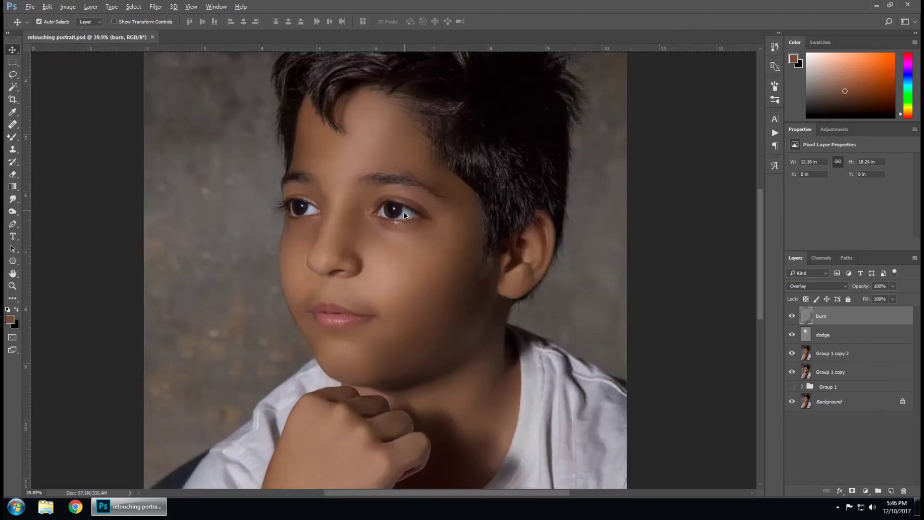
{"action": "scroll", "coordinate": [407, 212], "scroll_direction": "up", "scroll_amount": 5}
{"action": "left_click", "coordinate": [826, 335]}
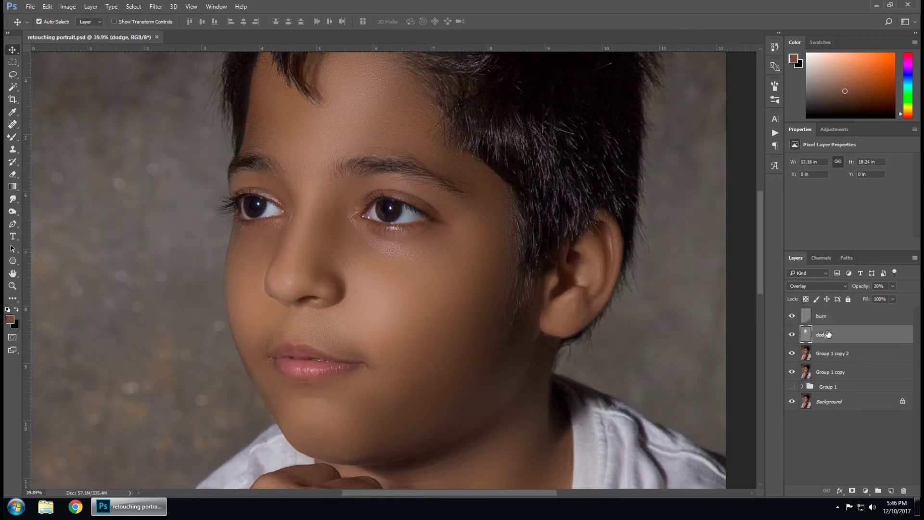
{"action": "left_click", "coordinate": [842, 320]}
{"action": "left_click", "coordinate": [831, 357]}
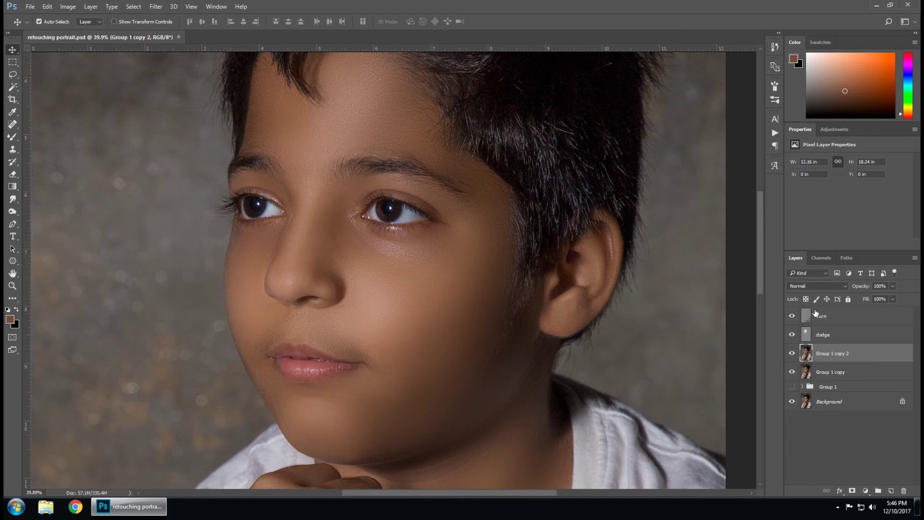
Dodge the eye highlights with a ~173 px brush on Highlights range.
{"action": "left_click", "coordinate": [13, 212]}
{"action": "left_click", "coordinate": [48, 213]}
{"action": "left_click", "coordinate": [116, 21]}
{"action": "left_click", "coordinate": [118, 46]}
{"action": "left_click_drag", "start_coordinate": [388, 186], "coordinate": [385, 186]}
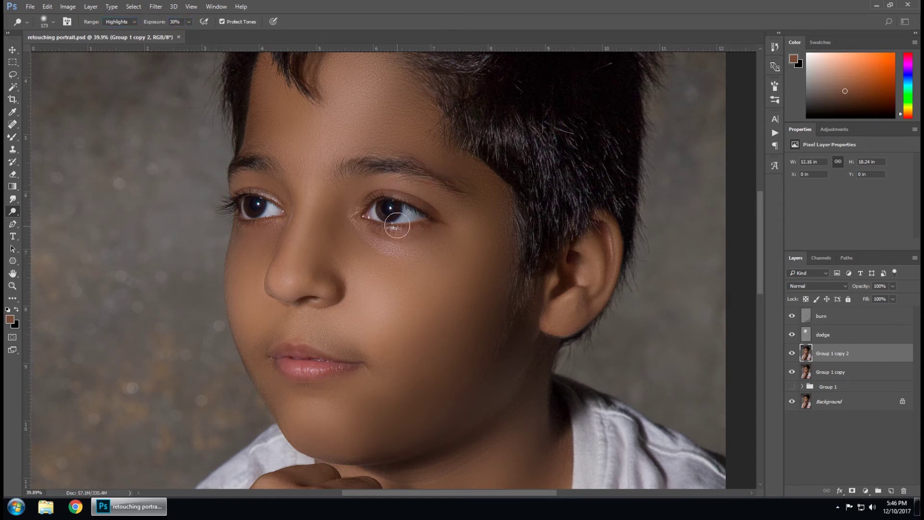
{"action": "left_click_drag", "start_coordinate": [399, 214], "coordinate": [380, 214]}
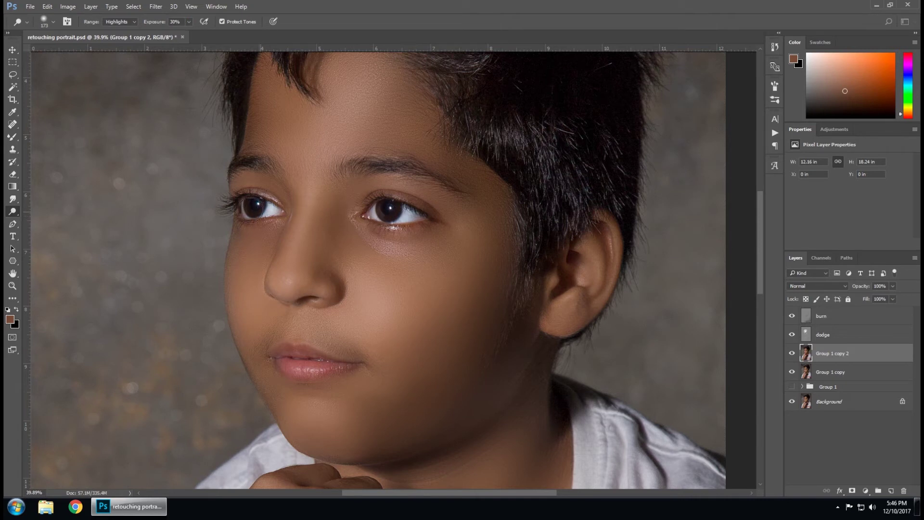
Zoom in on the eyes and look around the portrait.
{"action": "scroll", "coordinate": [203, 185], "scroll_direction": "down", "scroll_amount": 2}
{"action": "scroll", "coordinate": [208, 188], "scroll_direction": "down", "scroll_amount": 2}
{"action": "scroll", "coordinate": [207, 185], "scroll_direction": "up", "scroll_amount": 1}
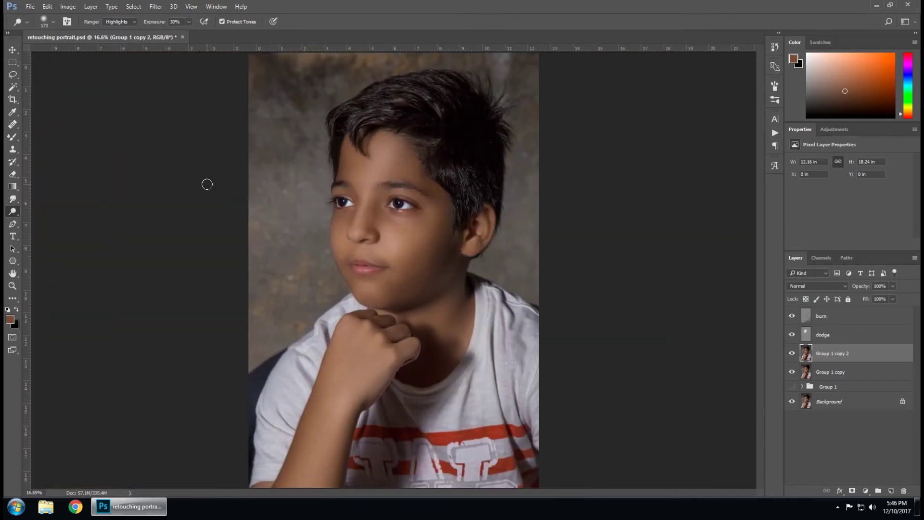
{"action": "scroll", "coordinate": [402, 207], "scroll_direction": "up", "scroll_amount": 2}
{"action": "scroll", "coordinate": [402, 206], "scroll_direction": "up", "scroll_amount": 1}
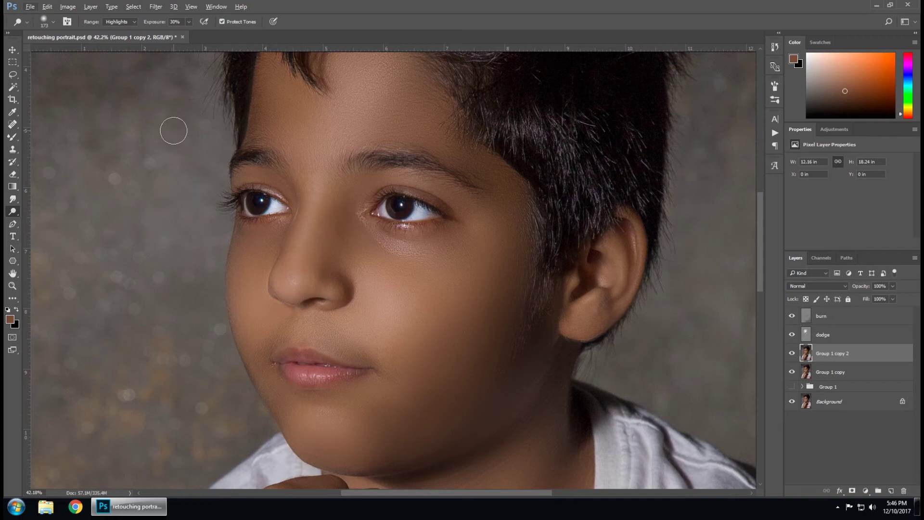
{"action": "left_click", "coordinate": [12, 49]}
{"action": "scroll", "coordinate": [496, 207], "scroll_direction": "down", "scroll_amount": 2}
{"action": "scroll", "coordinate": [479, 216], "scroll_direction": "down", "scroll_amount": 2}
{"action": "key", "text": "z"}
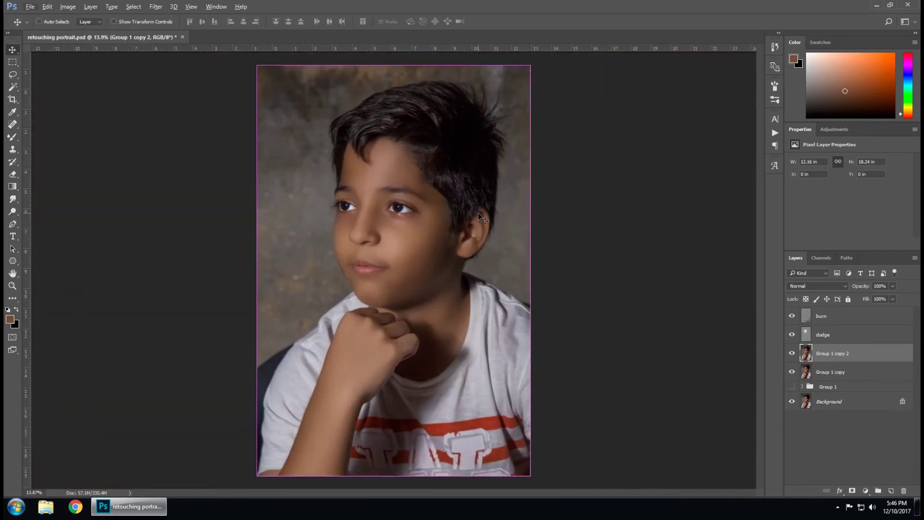
{"action": "scroll", "coordinate": [478, 212], "scroll_direction": "up", "scroll_amount": 2}
{"action": "scroll", "coordinate": [431, 189], "scroll_direction": "up", "scroll_amount": 3}
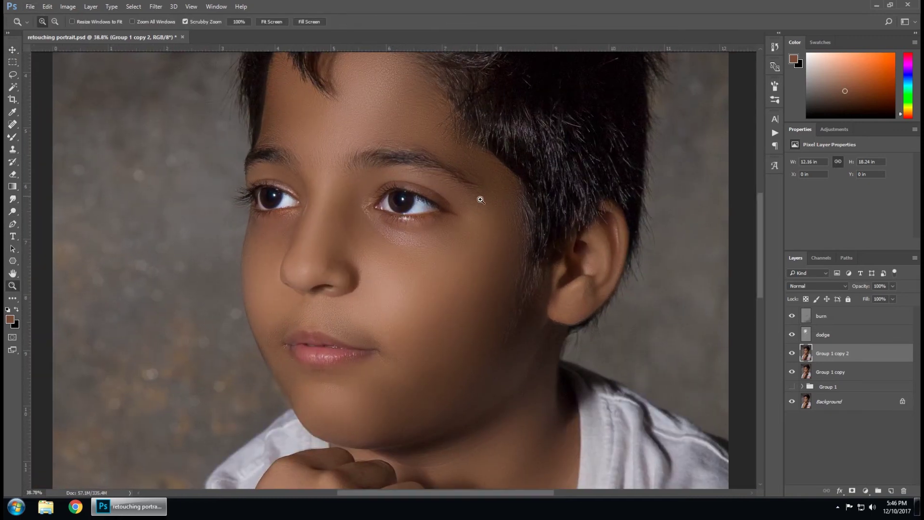
{"action": "left_click", "coordinate": [13, 50]}
Save retouching portrait.psd, zoom out to the full image, and select the burn layer.
{"action": "key", "text": "ctrl+s"}
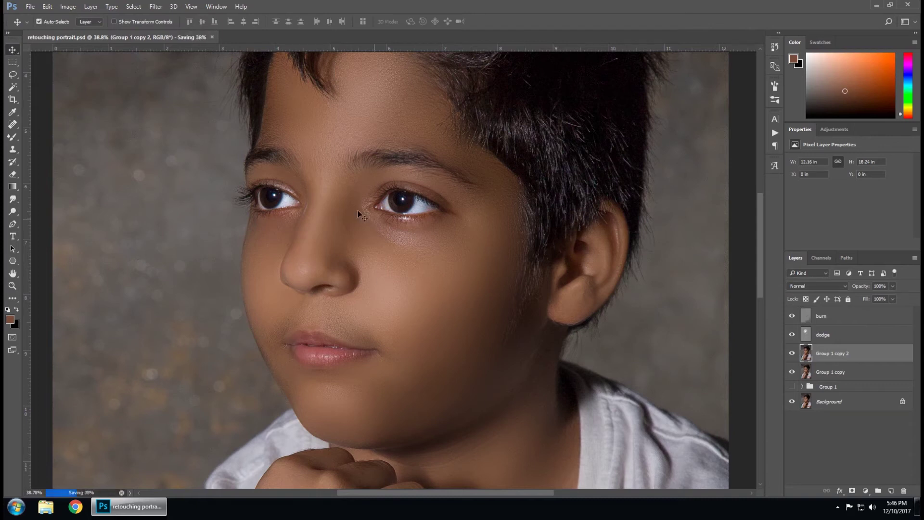
{"action": "scroll", "coordinate": [452, 240], "scroll_direction": "down", "scroll_amount": 3}
{"action": "scroll", "coordinate": [450, 252], "scroll_direction": "down", "scroll_amount": 2}
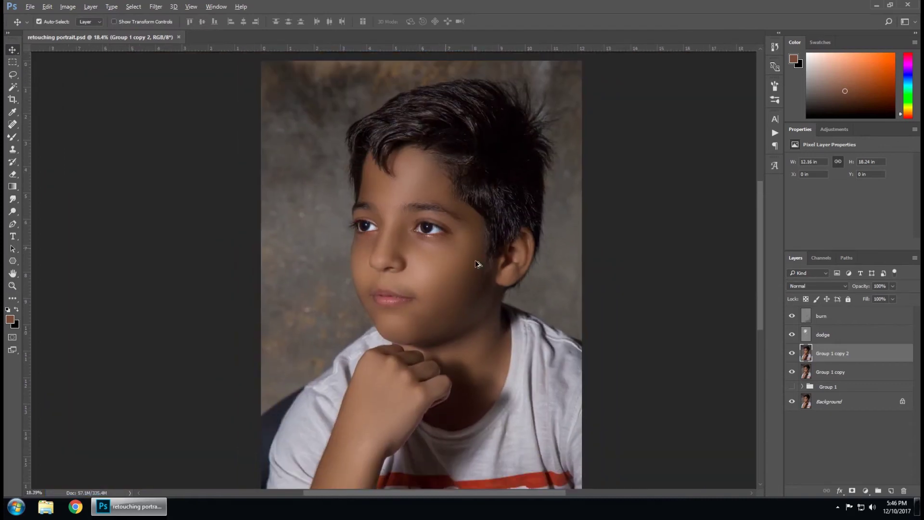
{"action": "scroll", "coordinate": [520, 290], "scroll_direction": "up", "scroll_amount": 2}
{"action": "scroll", "coordinate": [521, 290], "scroll_direction": "down", "scroll_amount": 2}
{"action": "scroll", "coordinate": [472, 217], "scroll_direction": "down", "scroll_amount": 2}
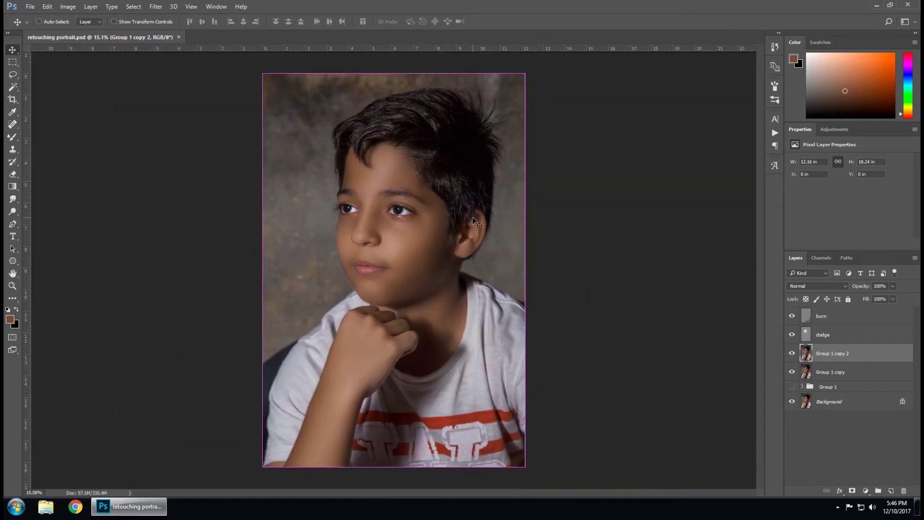
{"action": "scroll", "coordinate": [472, 217], "scroll_direction": "up", "scroll_amount": 1}
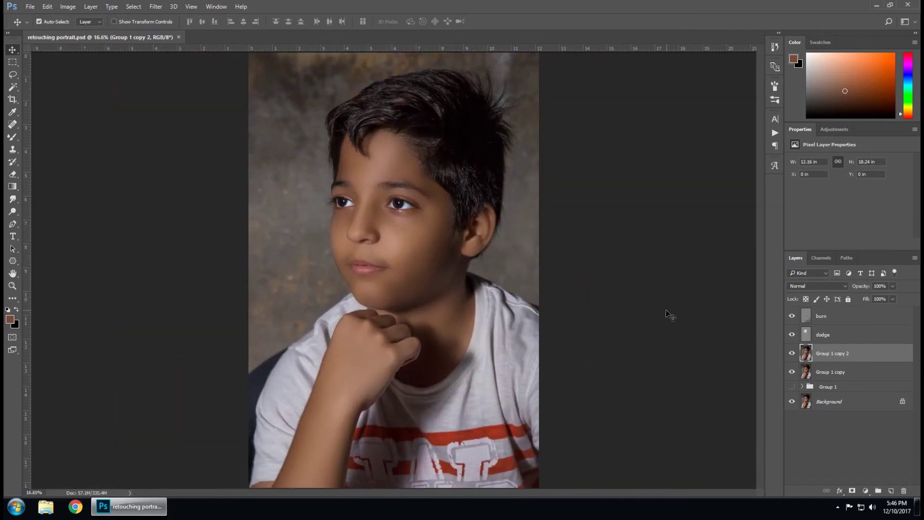
{"action": "left_click", "coordinate": [835, 318]}
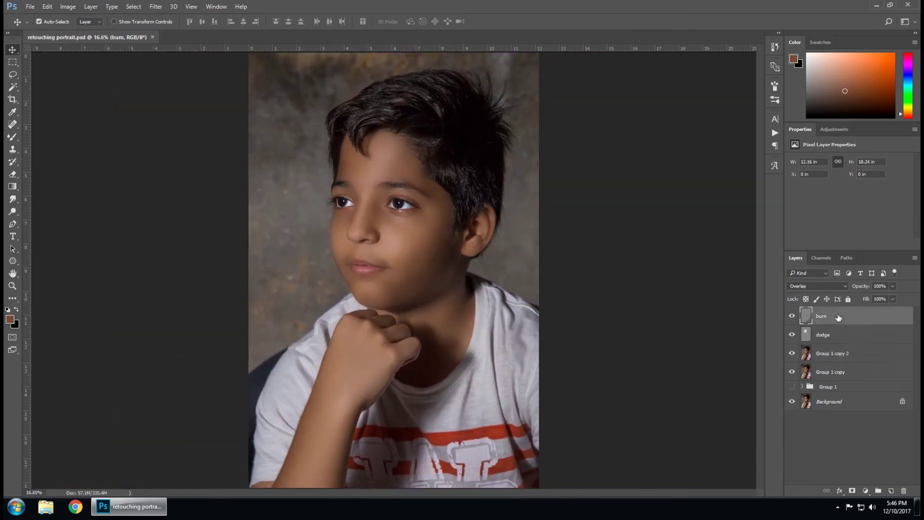
Duplicate all layers from burn down to Group 1 and merge them into one burn copy layer.
{"action": "left_click", "coordinate": [828, 387], "text": "shift"}
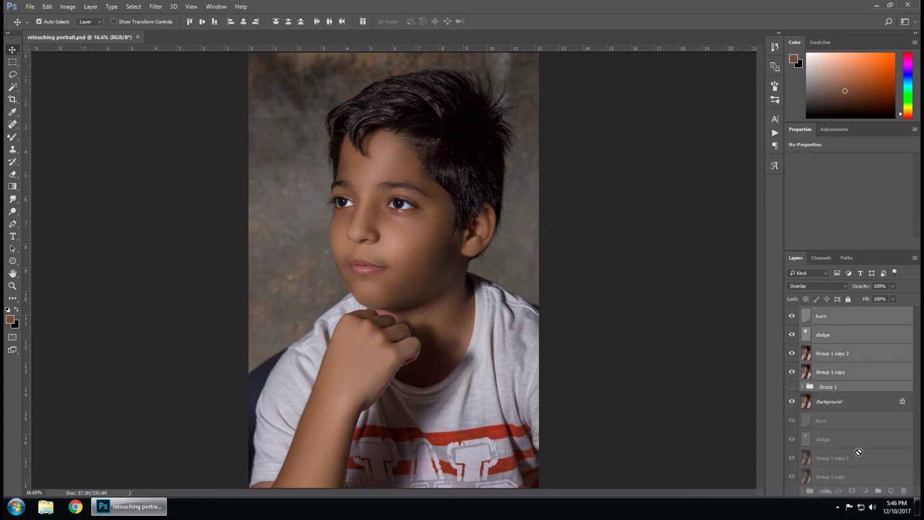
{"action": "left_click_drag", "start_coordinate": [805, 319], "coordinate": [890, 490]}
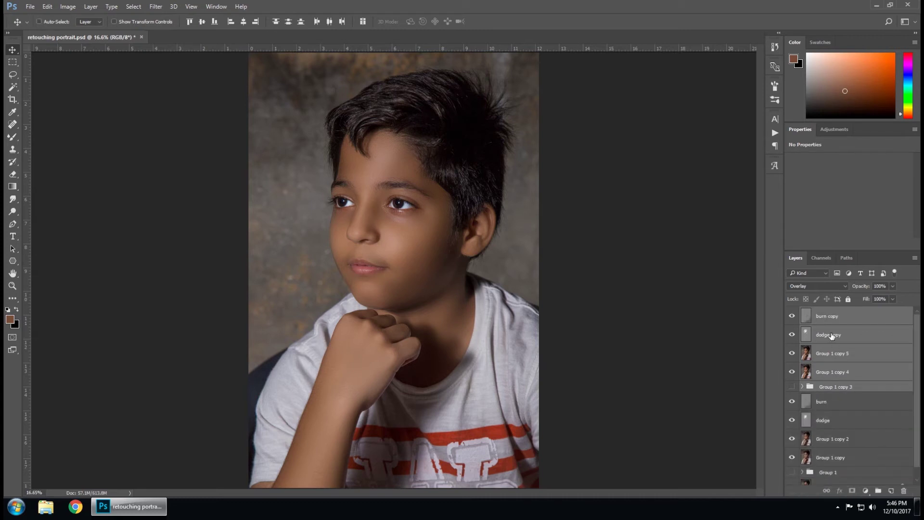
{"action": "key", "text": "ctrl+e"}
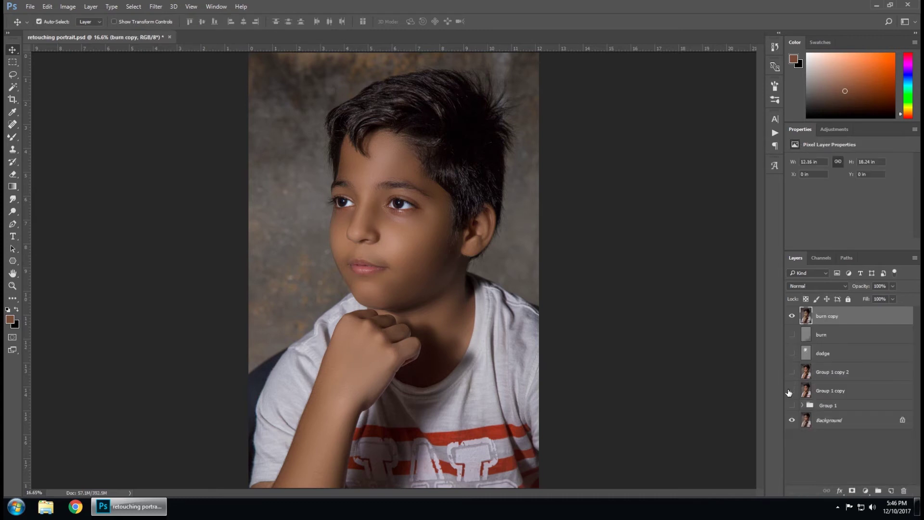
{"action": "left_click", "coordinate": [791, 317]}
{"action": "left_click", "coordinate": [791, 317]}
{"action": "left_click", "coordinate": [791, 317]}
Duplicate the merged layer and open Camera Raw with Clarity at +10.
{"action": "key", "text": "ctrl+j"}
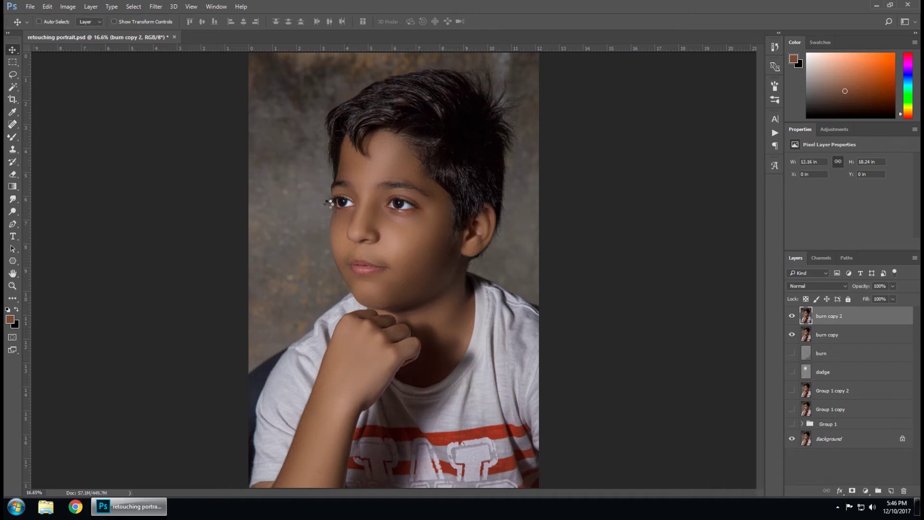
{"action": "key", "text": "ctrl+shift+a"}
{"action": "mouse_move", "coordinate": [847, 279]}
{"action": "left_mouse_down"}
{"action": "mouse_move", "coordinate": [835, 295]}
{"action": "mouse_move", "coordinate": [846, 295]}
{"action": "left_mouse_up"}
Reset Vibrance to 0 and cool the white balance temperature slightly.
{"action": "double_click", "coordinate": [846, 295]}
{"action": "left_click", "coordinate": [844, 116]}
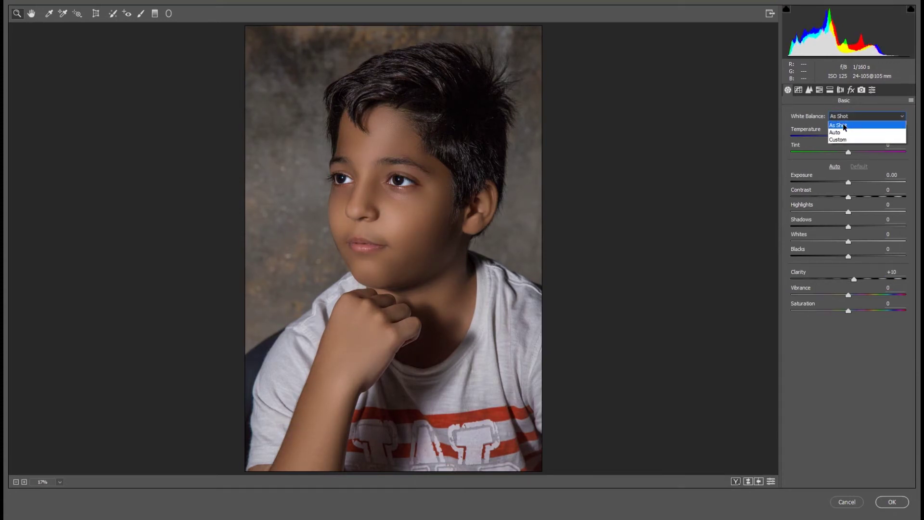
{"action": "left_click_drag", "start_coordinate": [848, 136], "coordinate": [844, 137]}
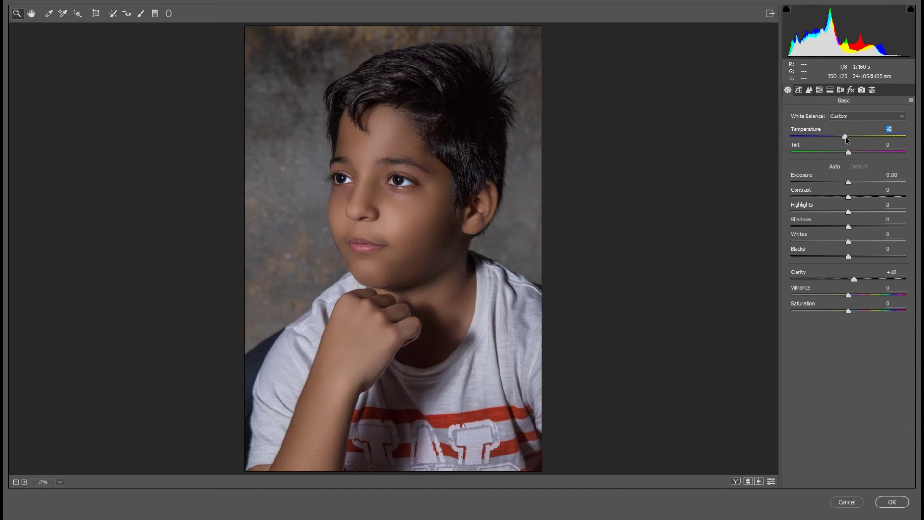
Set Oranges saturation to -8 and Oranges luminance to +3 in HSL.
{"action": "left_click", "coordinate": [819, 89]}
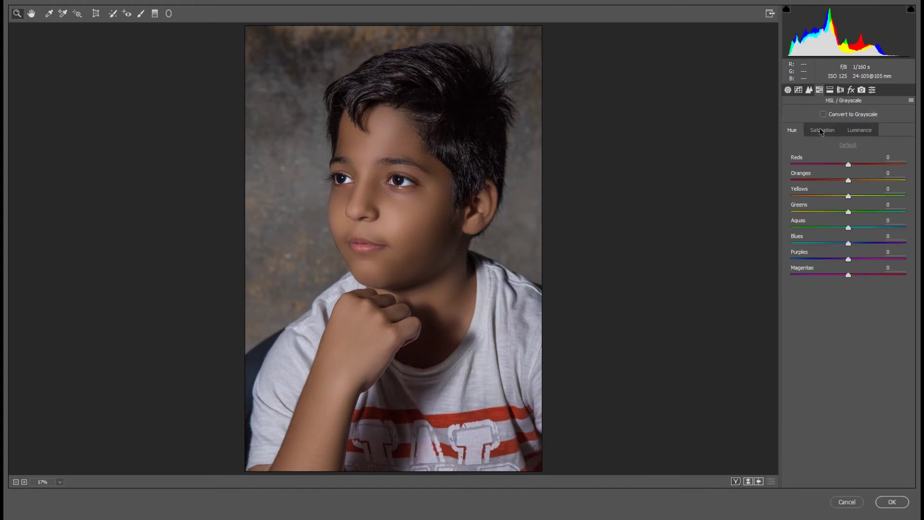
{"action": "left_click", "coordinate": [821, 131]}
{"action": "left_click", "coordinate": [837, 180]}
{"action": "left_click_drag", "start_coordinate": [839, 178], "coordinate": [842, 178]}
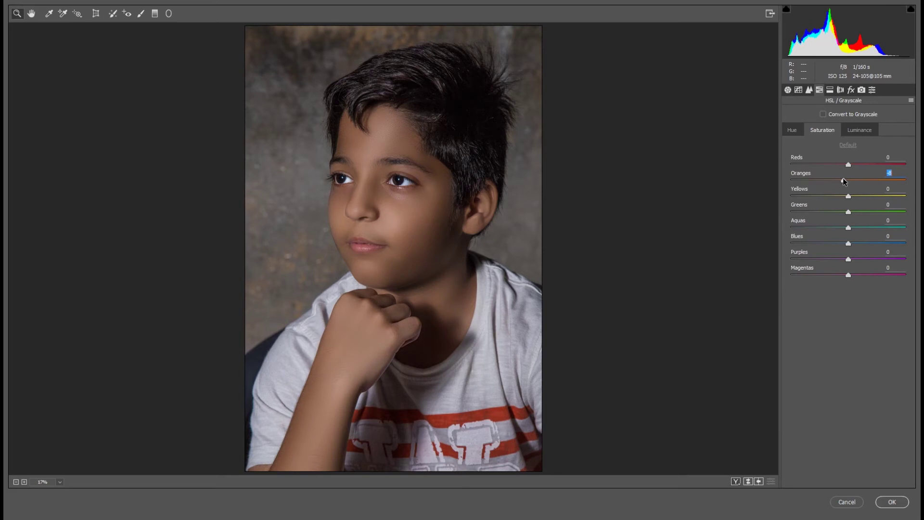
{"action": "left_click", "coordinate": [859, 130]}
{"action": "left_click", "coordinate": [855, 180]}
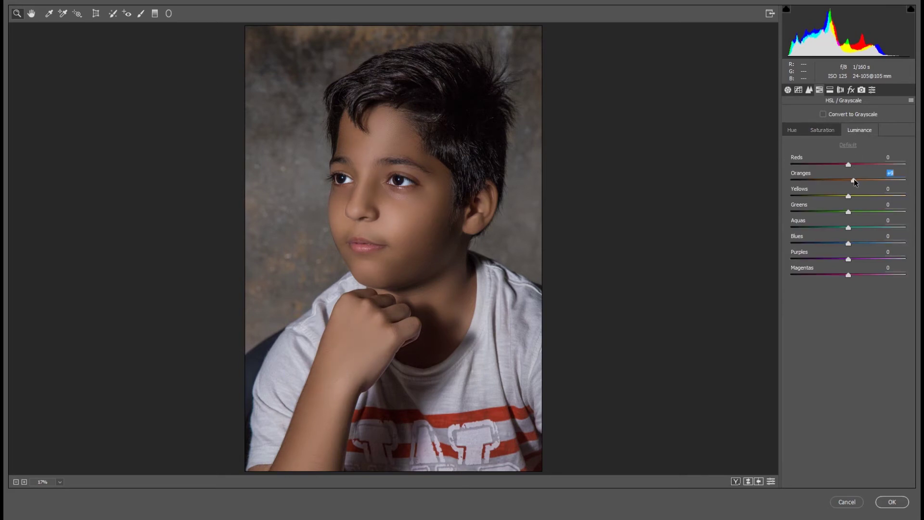
{"action": "left_click_drag", "start_coordinate": [853, 179], "coordinate": [850, 180]}
Set Contrast +23, Exposure -0.05 and Shadows +25, then apply the Camera Raw edit.
{"action": "left_click", "coordinate": [788, 90]}
{"action": "left_click_drag", "start_coordinate": [848, 197], "coordinate": [863, 196]}
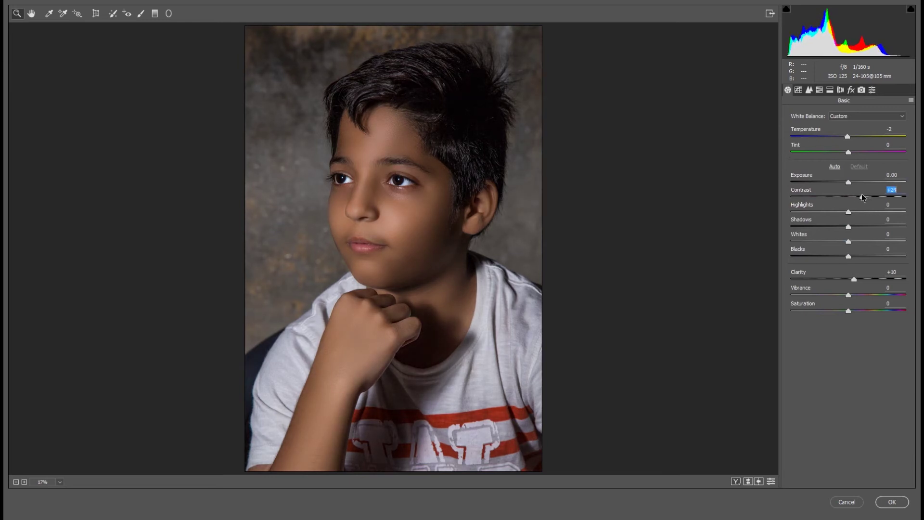
{"action": "left_click_drag", "start_coordinate": [848, 181], "coordinate": [848, 181]}
{"action": "left_click_drag", "start_coordinate": [859, 227], "coordinate": [867, 229]}
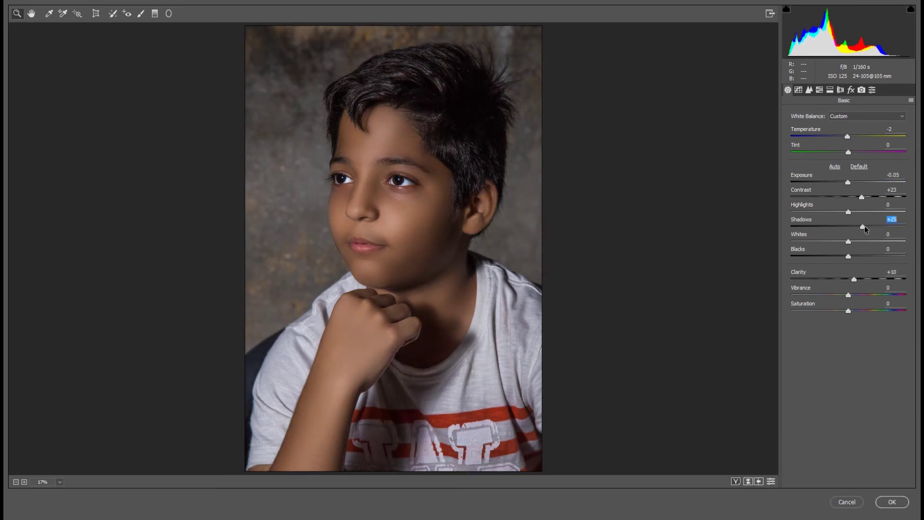
{"action": "left_click", "coordinate": [891, 501]}
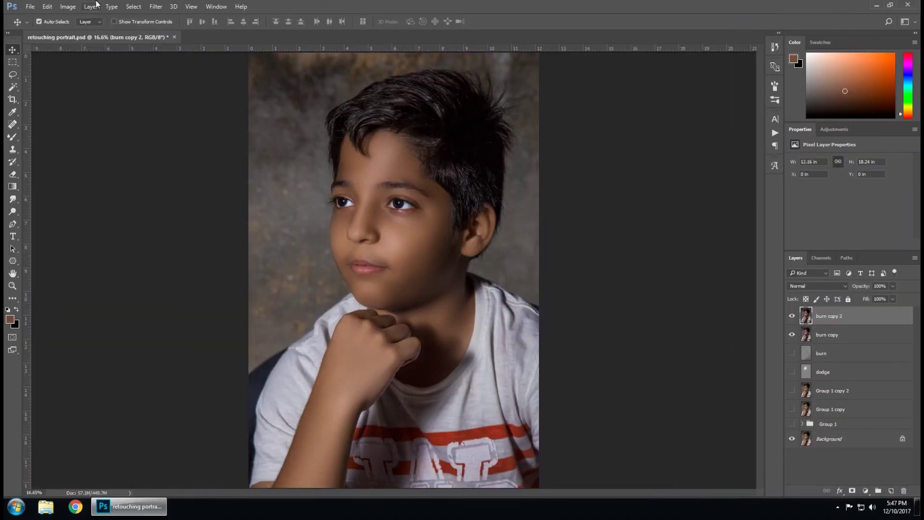
Apply Color Efex Pro 4's Darken / Lighten Center with Shape 2 centred on the face.
{"action": "left_click", "coordinate": [156, 6]}
{"action": "mouse_move", "coordinate": [174, 215]}
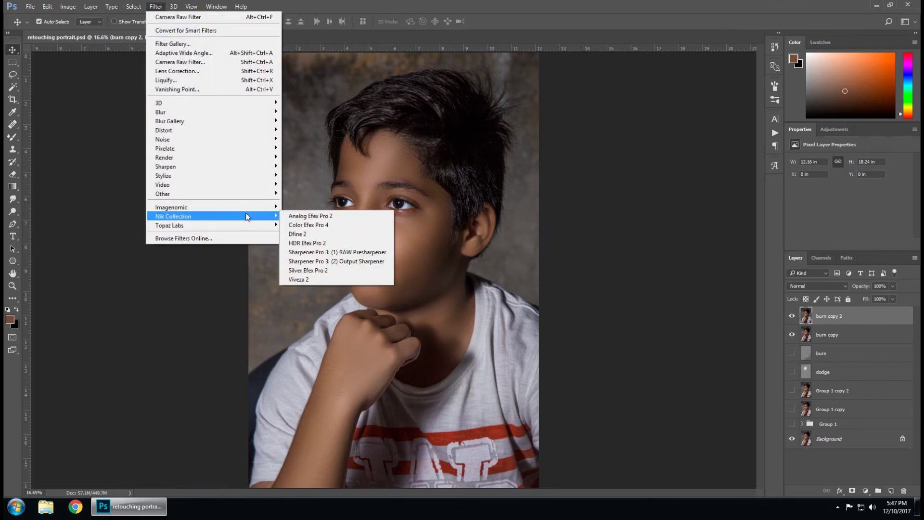
{"action": "left_click", "coordinate": [313, 224]}
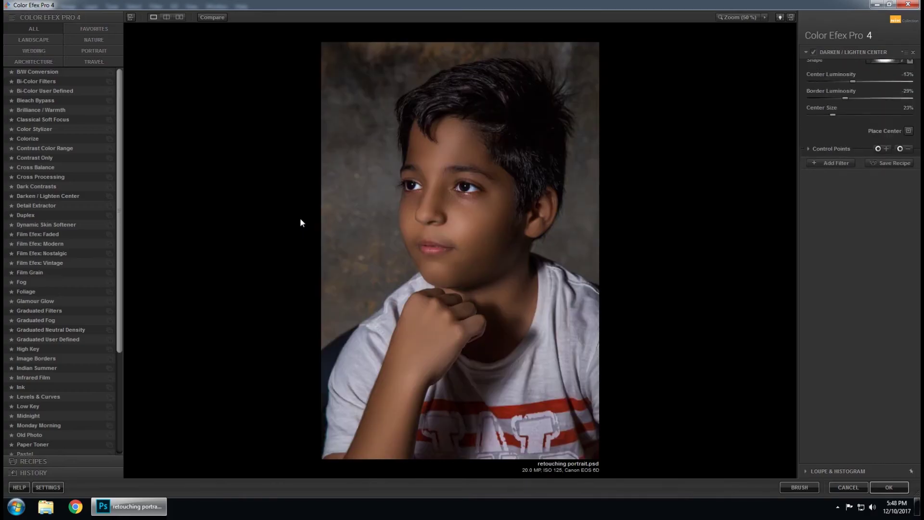
{"action": "left_click", "coordinate": [48, 197]}
{"action": "left_click", "coordinate": [871, 76]}
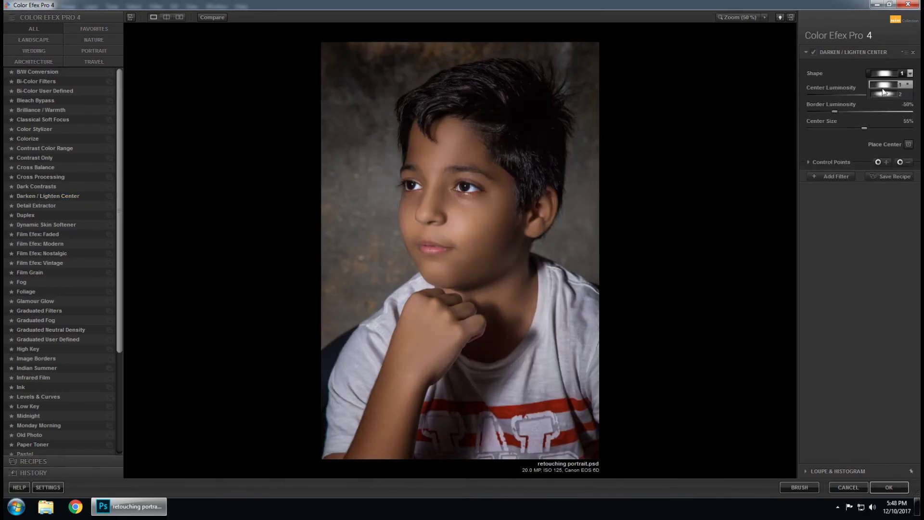
{"action": "left_click", "coordinate": [909, 144]}
{"action": "left_click", "coordinate": [461, 211]}
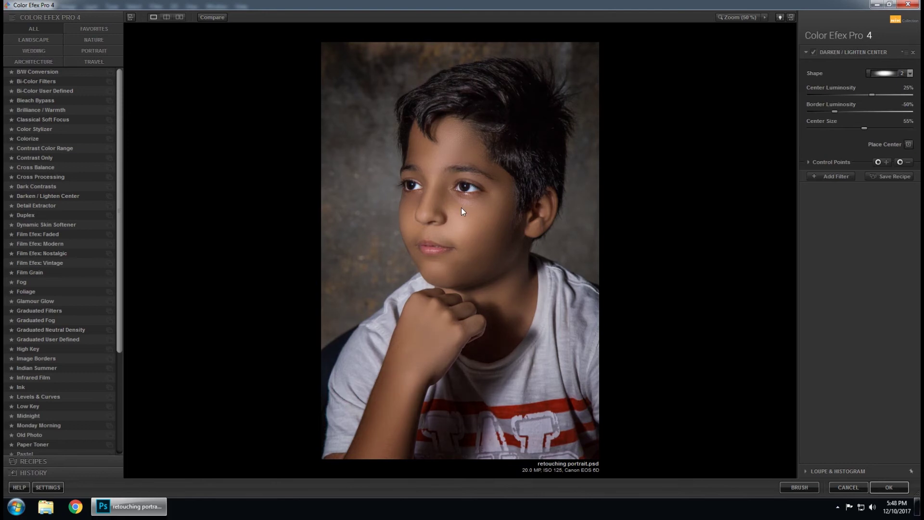
Reposition the vignette centre on the face, set Center Luminosity to 1%, and add a filter slot.
{"action": "left_click_drag", "start_coordinate": [870, 94], "coordinate": [834, 108]}
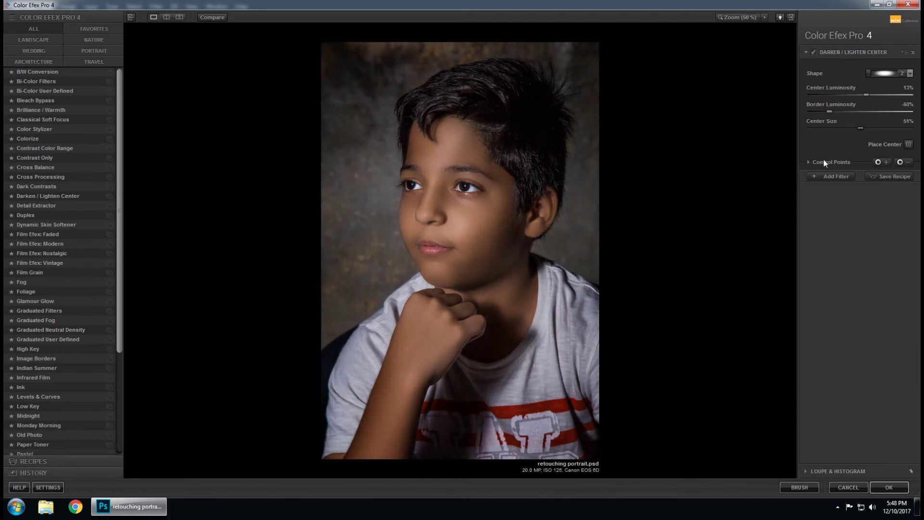
{"action": "left_click_drag", "start_coordinate": [848, 97], "coordinate": [870, 95]}
{"action": "left_click", "coordinate": [908, 144]}
{"action": "left_click", "coordinate": [417, 192]}
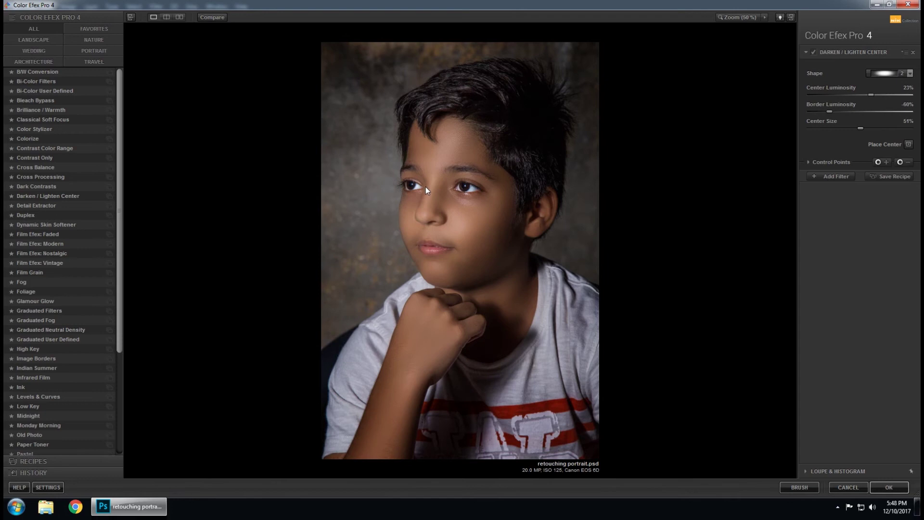
{"action": "left_click_drag", "start_coordinate": [870, 95], "coordinate": [830, 112]}
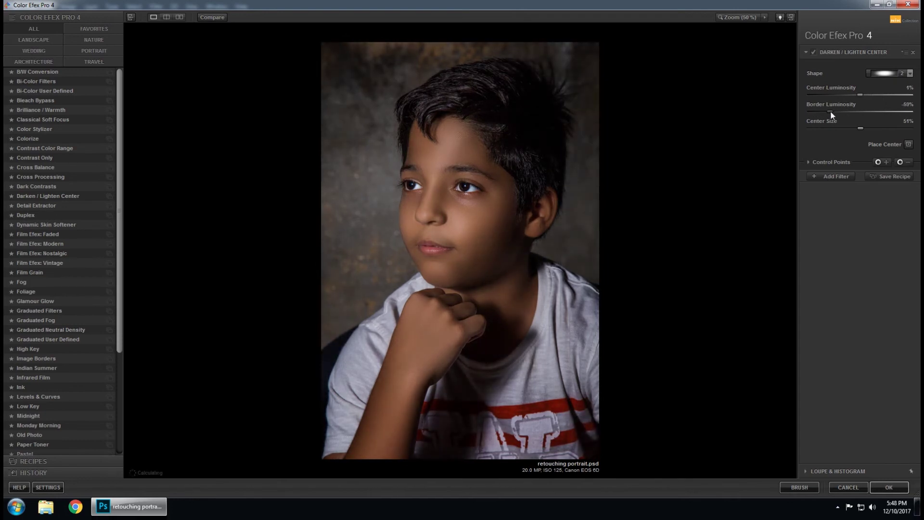
{"action": "left_click", "coordinate": [841, 175]}
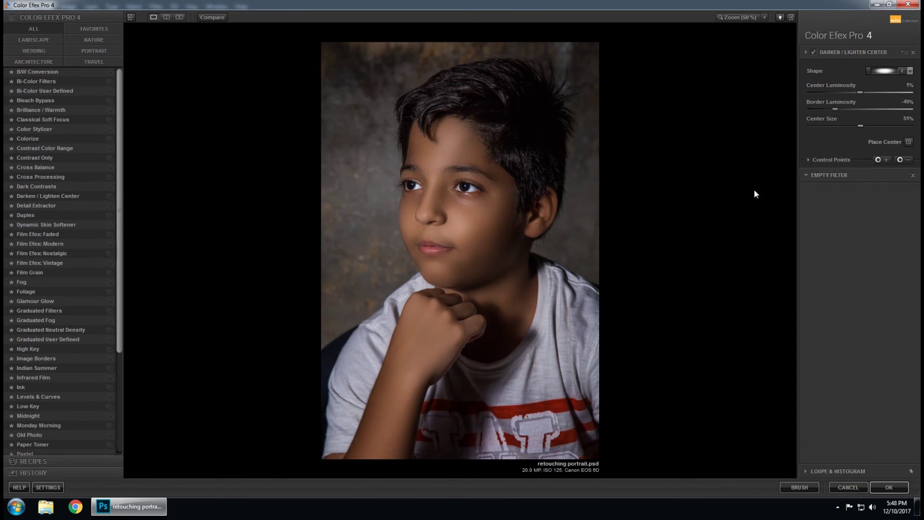
Add Cross Processing using method L03.
{"action": "left_click", "coordinate": [40, 177]}
{"action": "left_click", "coordinate": [873, 87]}
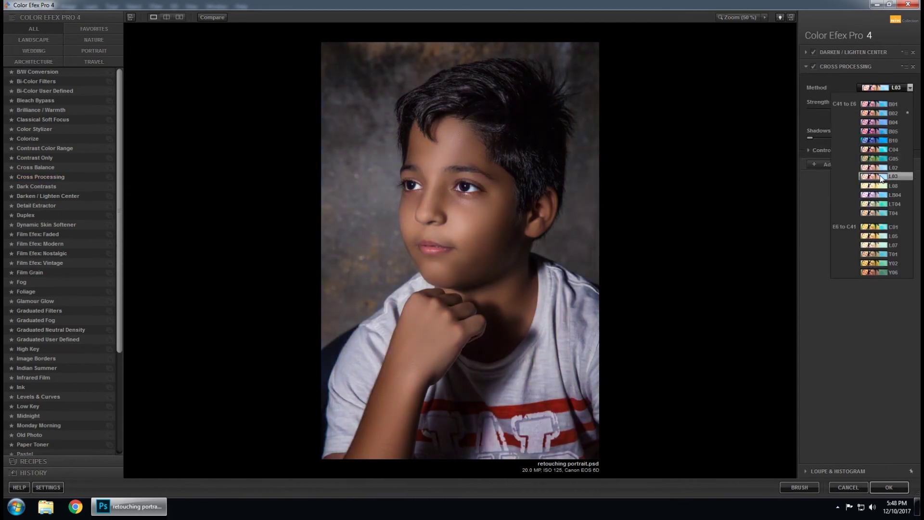
{"action": "left_click", "coordinate": [881, 178]}
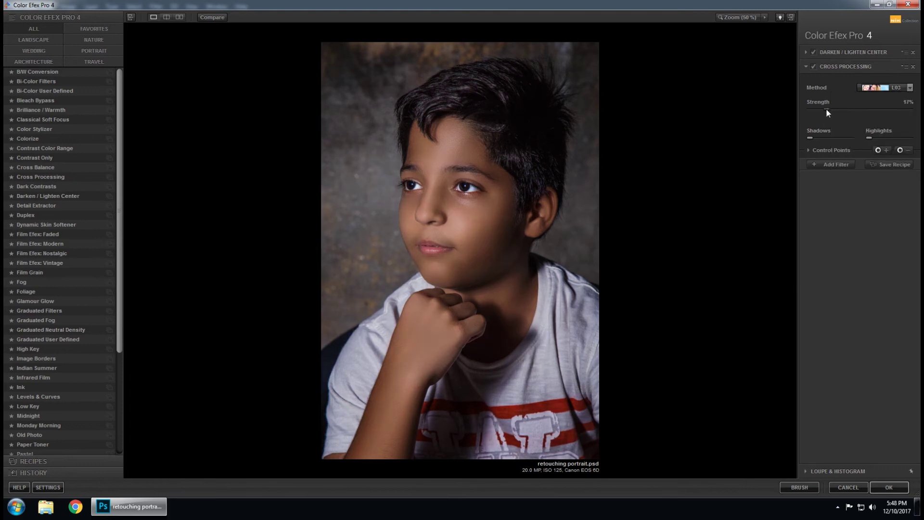
Add Detail Extractor at 14% and compare the enlarged face with and without it.
{"action": "left_click", "coordinate": [836, 166]}
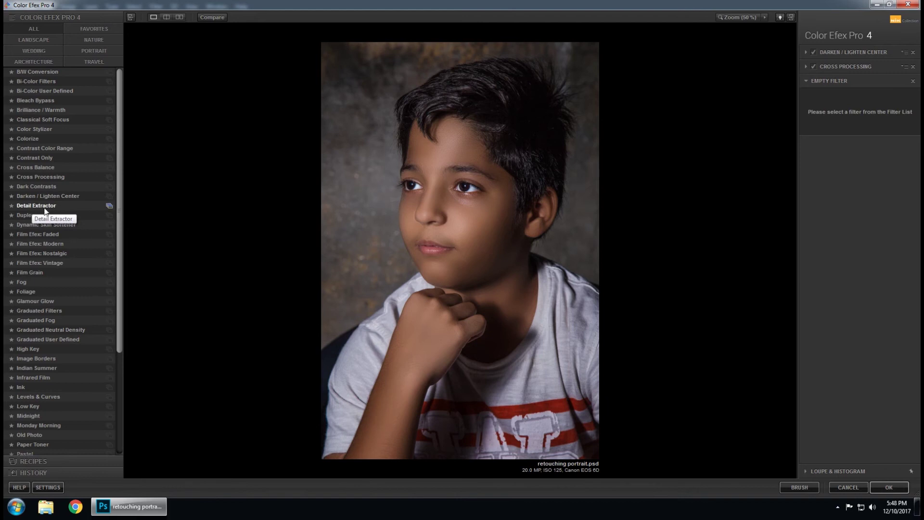
{"action": "left_click", "coordinate": [44, 207]}
{"action": "left_click_drag", "start_coordinate": [852, 105], "coordinate": [844, 105]}
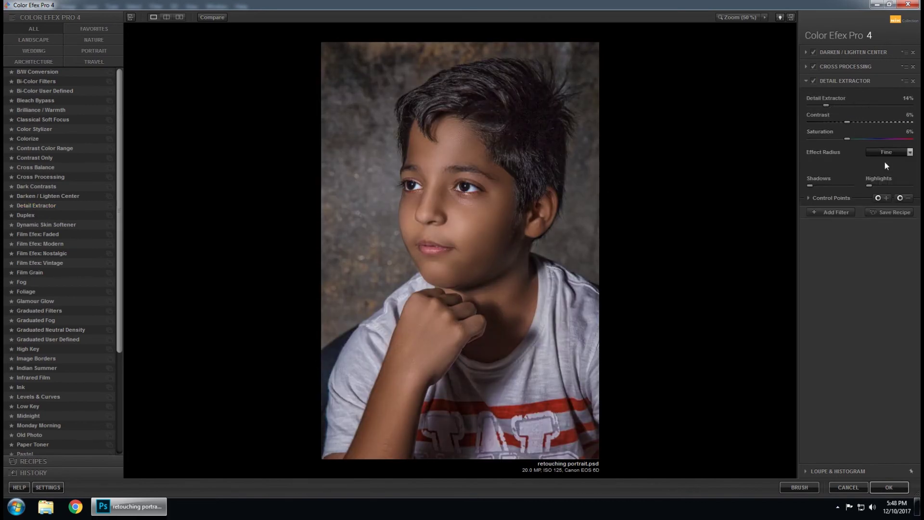
{"action": "left_click", "coordinate": [765, 17]}
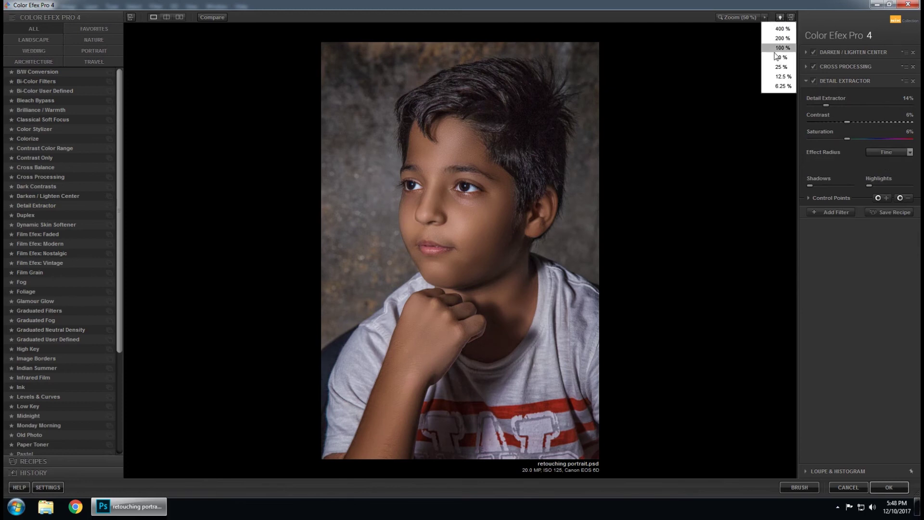
{"action": "left_click", "coordinate": [776, 69]}
{"action": "left_click_drag", "start_coordinate": [743, 83], "coordinate": [750, 73]}
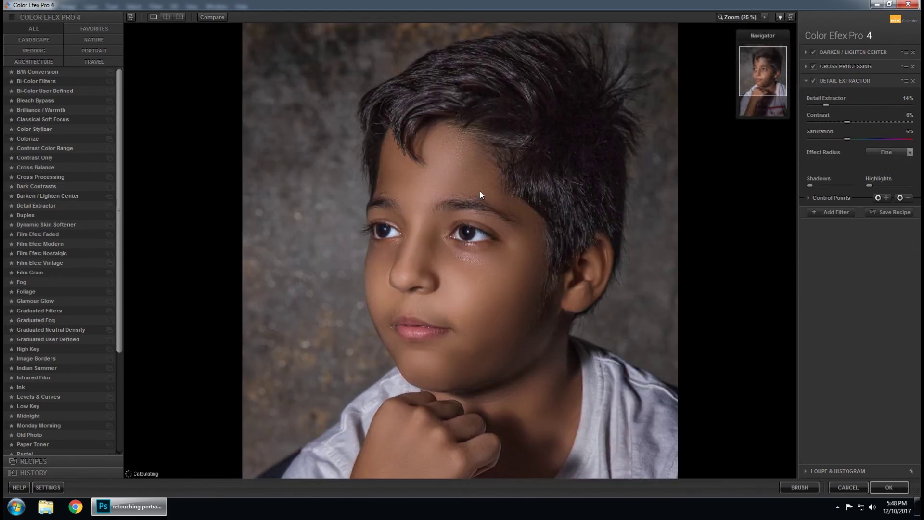
{"action": "left_click", "coordinate": [814, 81]}
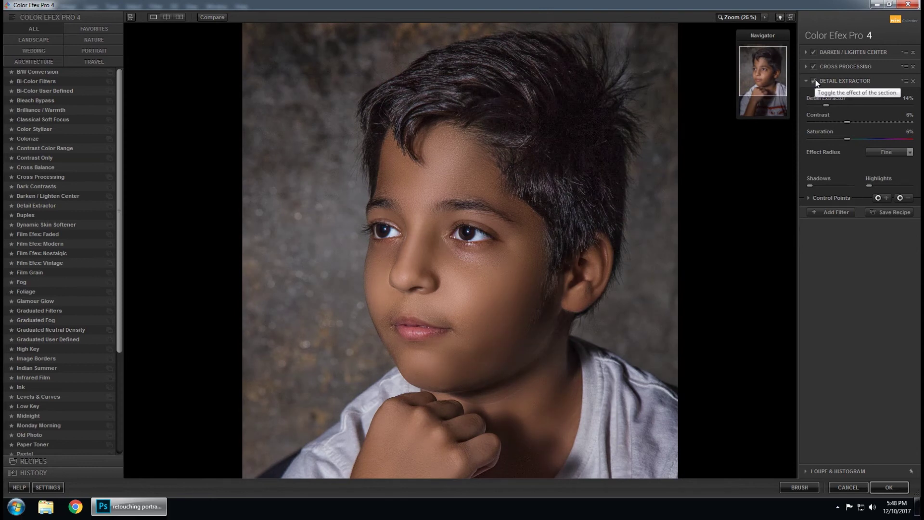
{"action": "left_click", "coordinate": [814, 80]}
{"action": "left_click", "coordinate": [814, 80]}
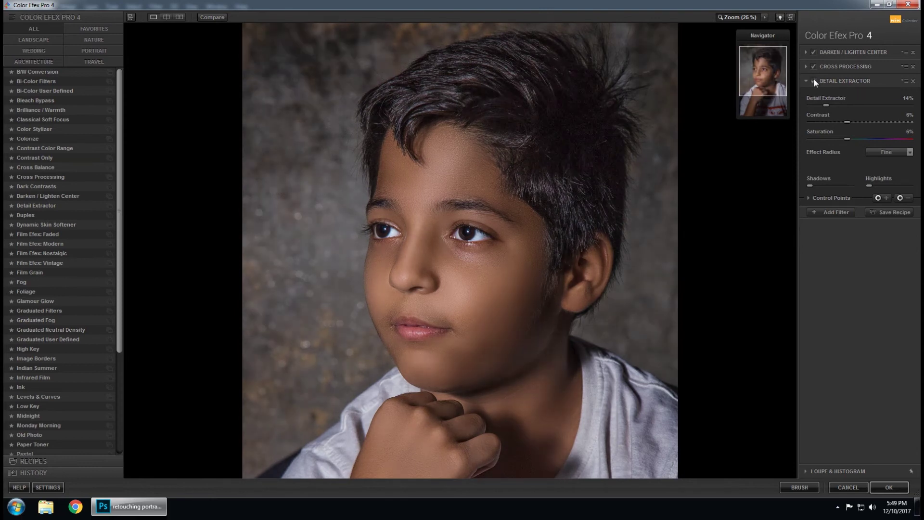
Lower Detail Extractor opacity to 33% and apply the filter stack back to Photoshop.
{"action": "left_click", "coordinate": [808, 198]}
{"action": "left_click_drag", "start_coordinate": [851, 219], "coordinate": [849, 220]}
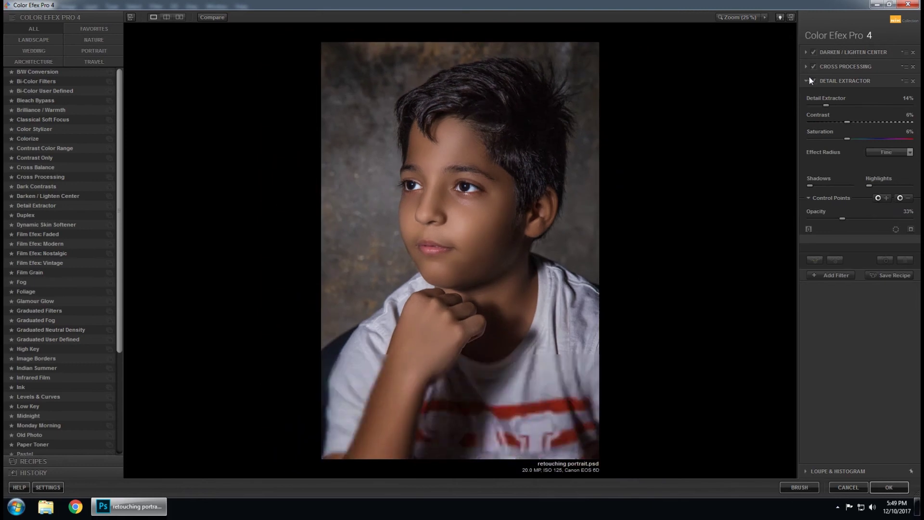
{"action": "left_click", "coordinate": [813, 81]}
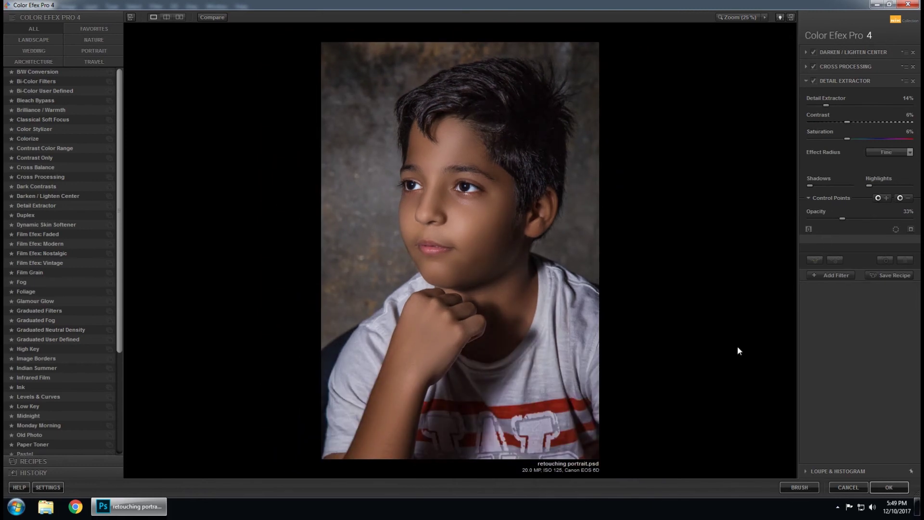
{"action": "left_click", "coordinate": [889, 486]}
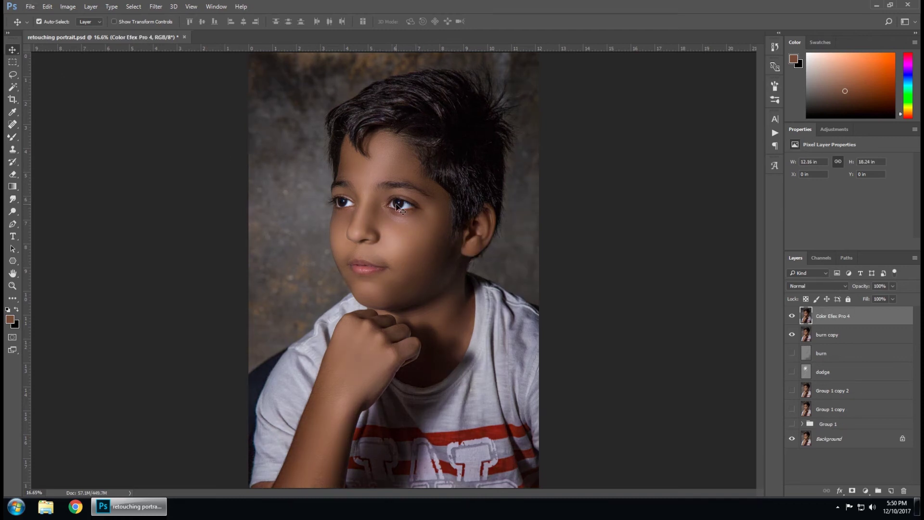
Zoom in on the eye and add a new empty Layer 2 on top.
{"action": "scroll", "coordinate": [405, 206], "scroll_direction": "up", "scroll_amount": 2}
{"action": "scroll", "coordinate": [405, 207], "scroll_direction": "up", "scroll_amount": 2}
{"action": "scroll", "coordinate": [405, 205], "scroll_direction": "up", "scroll_amount": 3}
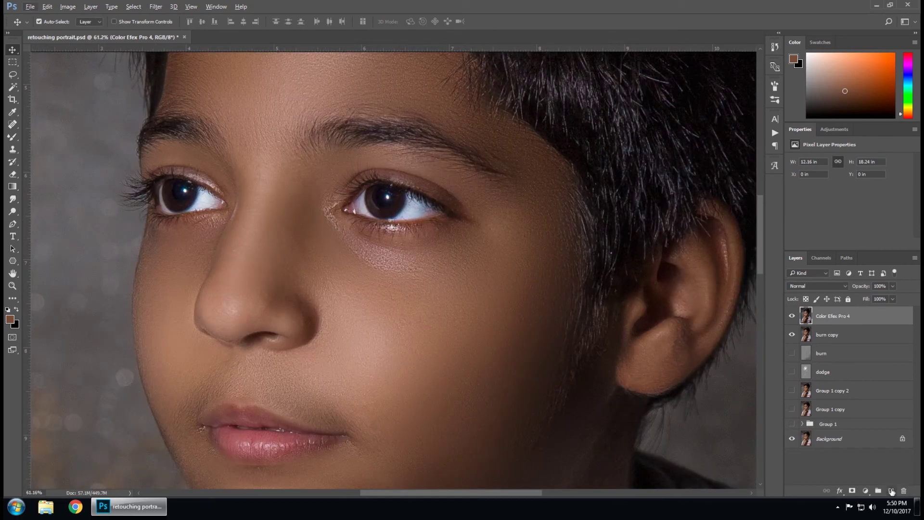
{"action": "left_click", "coordinate": [891, 490]}
Zoom closer and switch to the Pen Tool from the pen tool group.
{"action": "scroll", "coordinate": [380, 193], "scroll_direction": "up", "scroll_amount": 2}
{"action": "scroll", "coordinate": [380, 192], "scroll_direction": "up", "scroll_amount": 3}
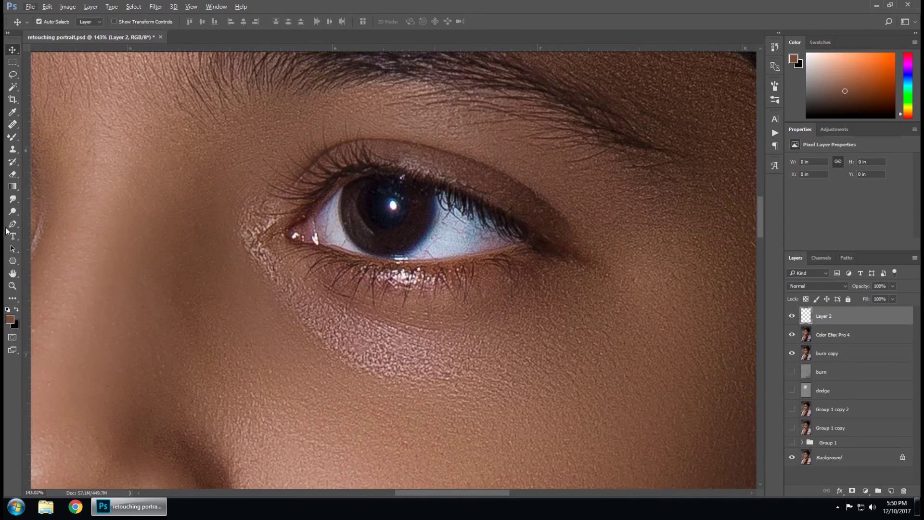
{"action": "right_click", "coordinate": [12, 224]}
{"action": "left_click", "coordinate": [36, 224]}
Trace a closed Pen path around the right-hand eye's iris and refine its top curve.
{"action": "scroll", "coordinate": [349, 193], "scroll_direction": "up", "scroll_amount": 3}
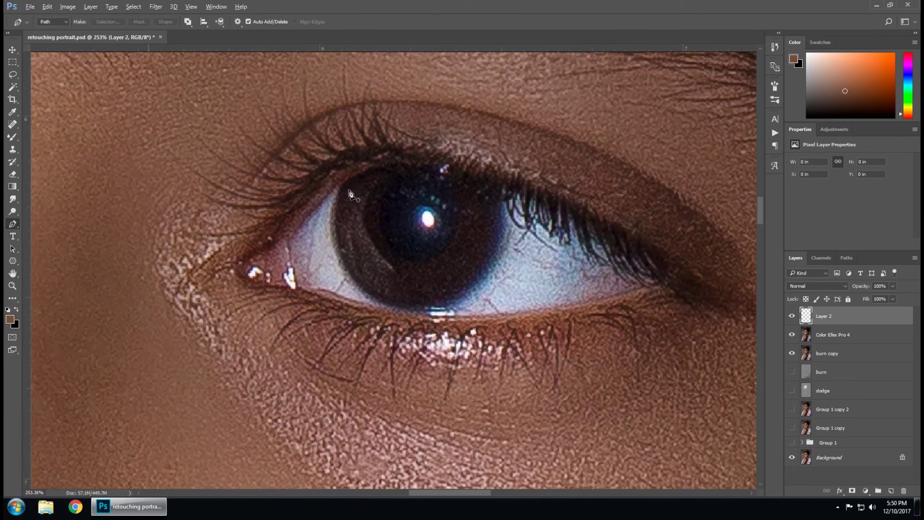
{"action": "left_click", "coordinate": [341, 185]}
{"action": "left_click_drag", "start_coordinate": [349, 276], "coordinate": [383, 318]}
{"action": "left_click_drag", "start_coordinate": [456, 303], "coordinate": [493, 291]}
{"action": "left_click_drag", "start_coordinate": [502, 203], "coordinate": [494, 177]}
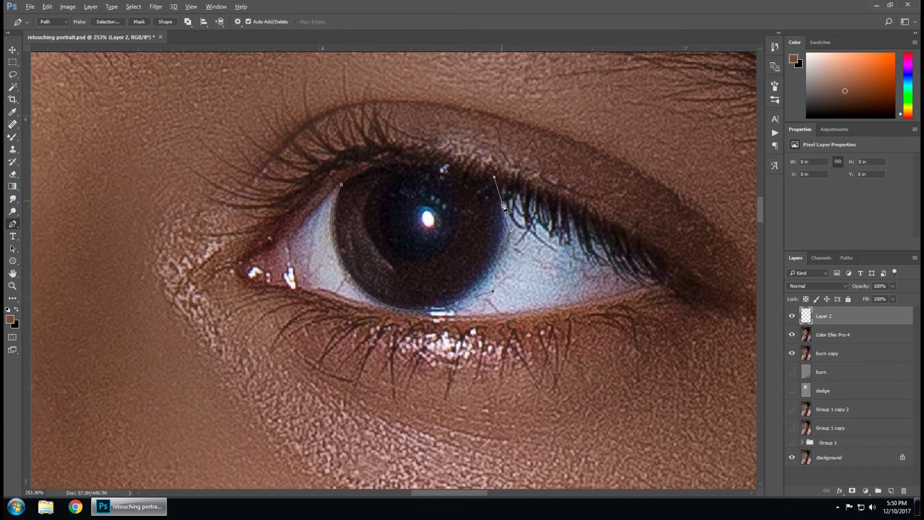
{"action": "left_click_drag", "start_coordinate": [411, 165], "coordinate": [336, 166]}
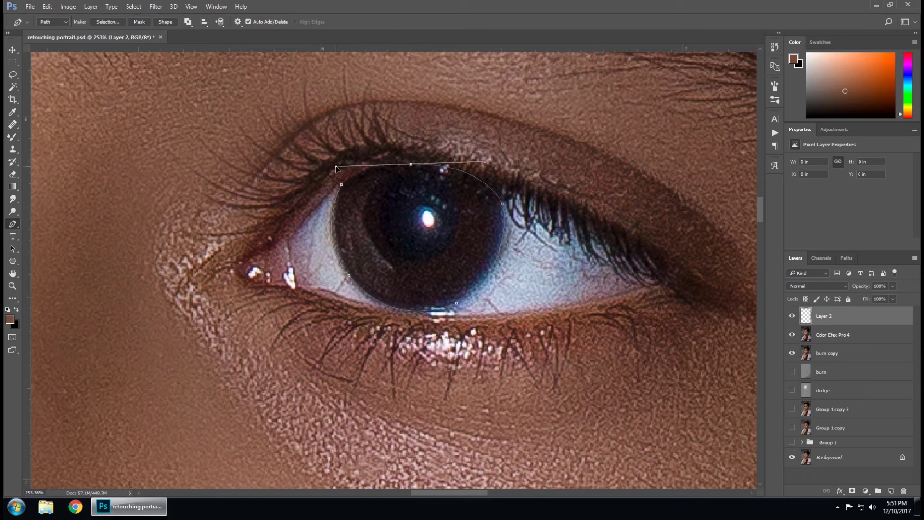
{"action": "left_click", "coordinate": [342, 185]}
{"action": "left_click", "coordinate": [342, 186], "text": "ctrl"}
{"action": "left_click_drag", "start_coordinate": [336, 168], "coordinate": [386, 164]}
{"action": "left_click", "coordinate": [343, 185], "text": "ctrl"}
Make a 2 px feathered selection from the path and fill it with grey 4d4d4d.
{"action": "right_click", "coordinate": [446, 192]}
{"action": "left_click", "coordinate": [470, 220]}
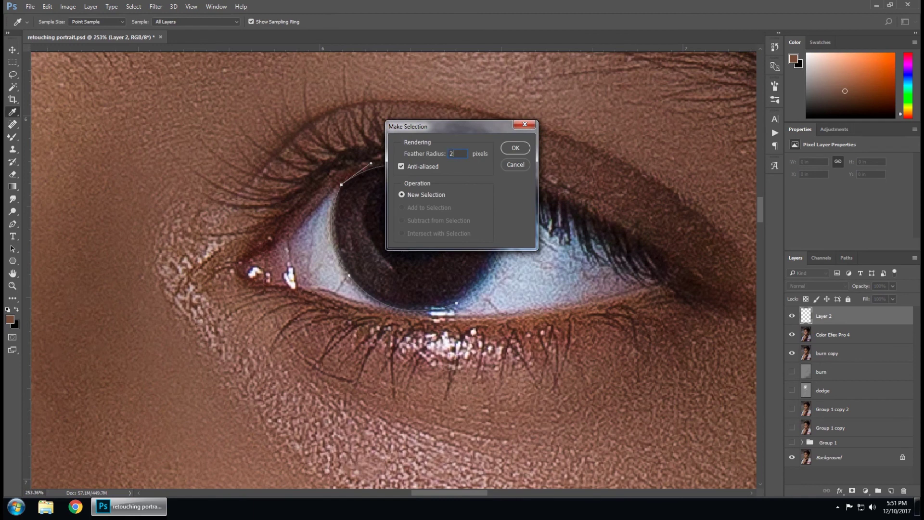
{"action": "key", "text": "Return"}
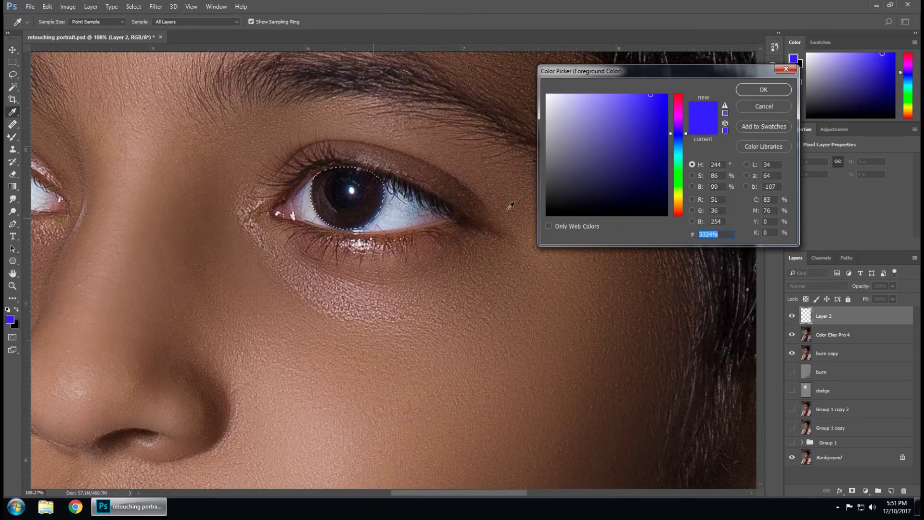
{"action": "left_click_drag", "start_coordinate": [548, 191], "coordinate": [535, 177]}
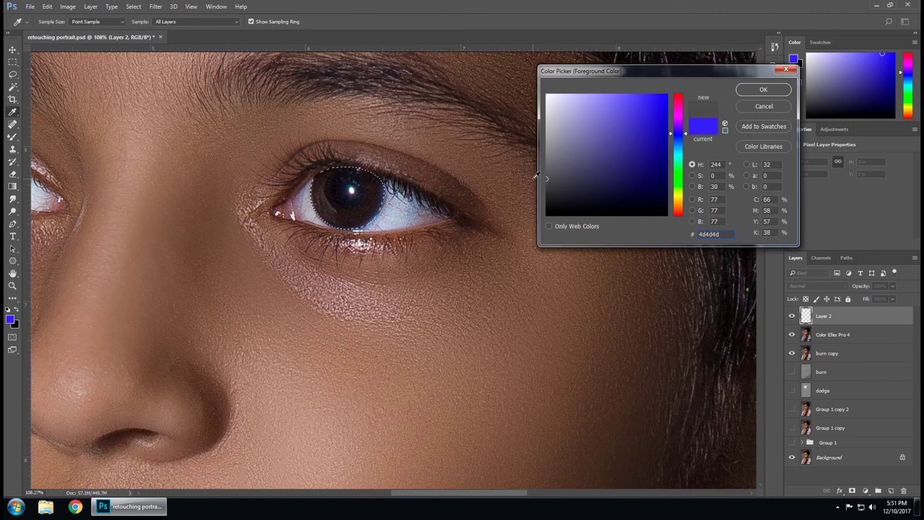
{"action": "key", "text": "Return"}
{"action": "key", "text": "alt+BackSpace"}
{"action": "key", "text": "ctrl+d"}
Set Layer 2 to Lighter Color blend mode at 38% opacity.
{"action": "key", "text": "v"}
{"action": "left_click", "coordinate": [818, 286]}
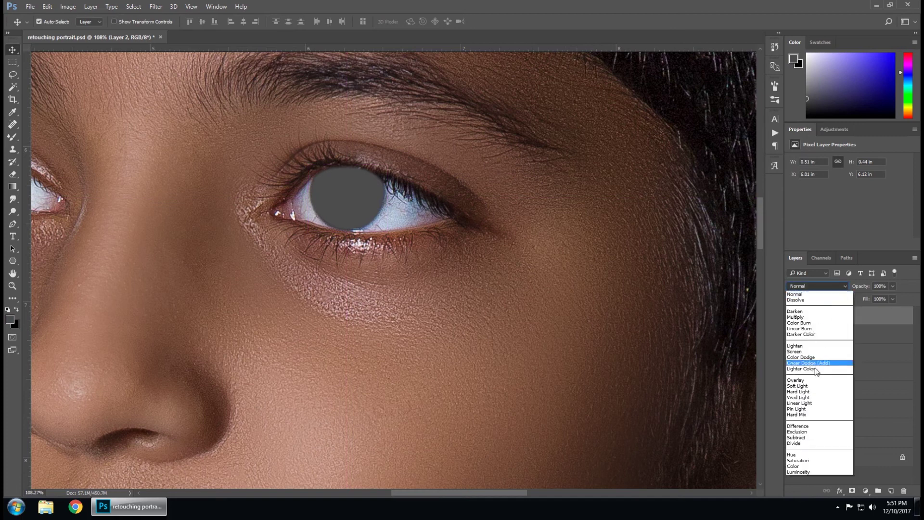
{"action": "left_click", "coordinate": [811, 380]}
{"action": "key", "text": "Up"}
{"action": "left_click", "coordinate": [892, 299]}
{"action": "left_click_drag", "start_coordinate": [885, 297], "coordinate": [858, 298]}
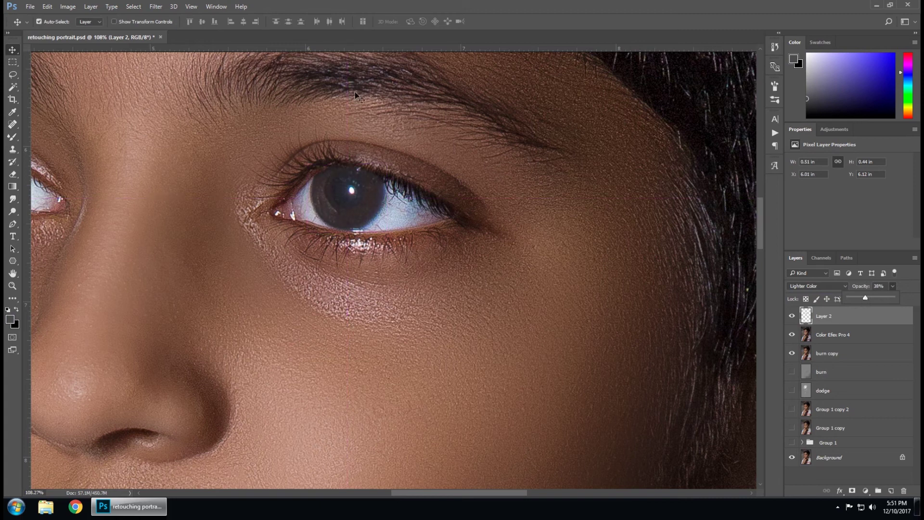
Zoom to the left-hand eye and trace a closed Pen path around its iris.
{"action": "left_click", "coordinate": [271, 21]}
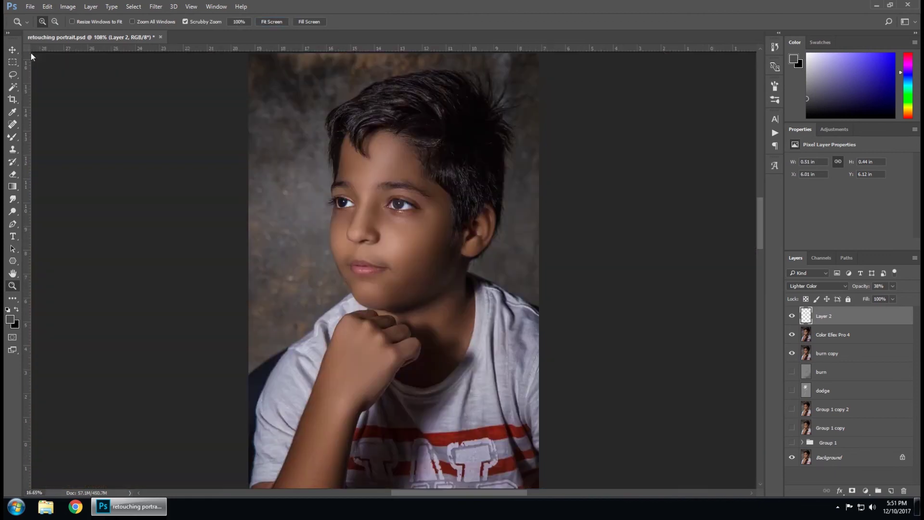
{"action": "key", "text": "z"}
{"action": "mouse_move", "coordinate": [342, 210]}
{"action": "left_mouse_down"}
{"action": "mouse_move", "coordinate": [381, 184]}
{"action": "mouse_move", "coordinate": [423, 173]}
{"action": "left_mouse_up"}
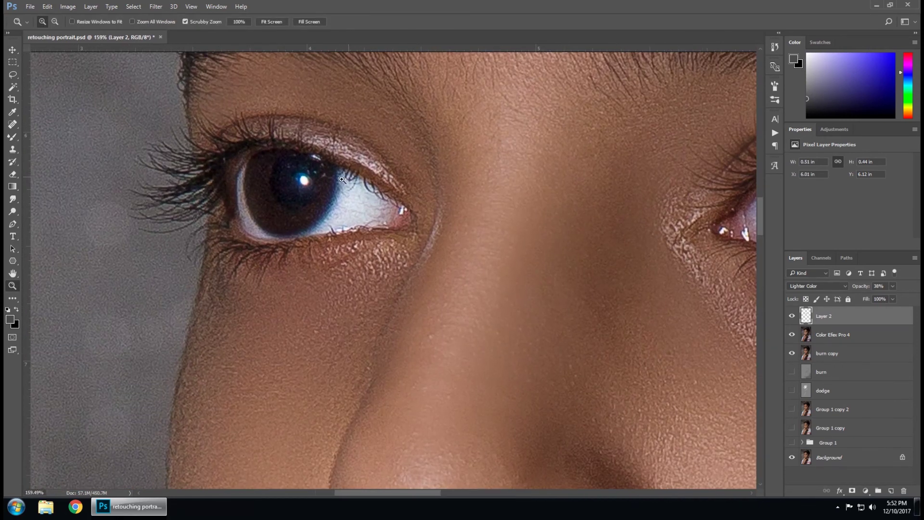
{"action": "key", "text": "p"}
{"action": "scroll", "coordinate": [335, 174], "scroll_direction": "up", "scroll_amount": 2}
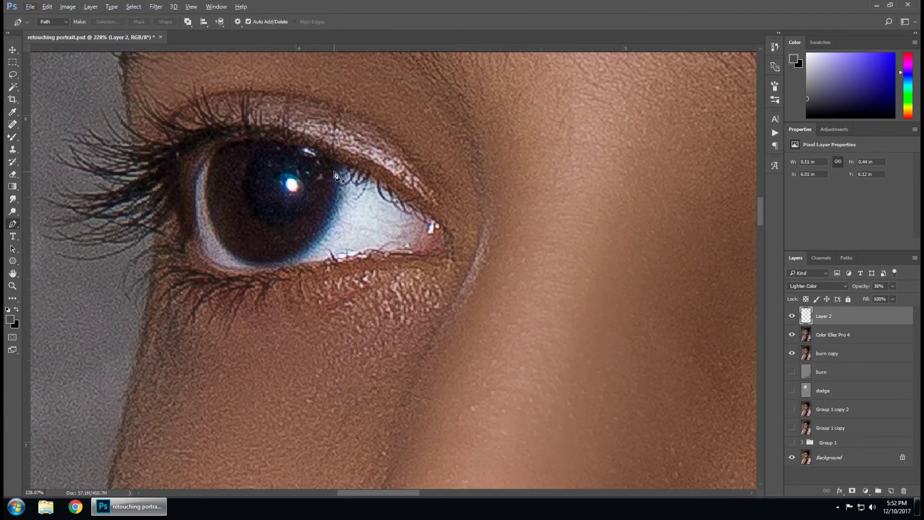
{"action": "left_click", "coordinate": [334, 162]}
{"action": "left_click", "coordinate": [328, 219]}
{"action": "left_click_drag", "start_coordinate": [215, 231], "coordinate": [208, 208]}
{"action": "left_click_drag", "start_coordinate": [214, 149], "coordinate": [229, 119]}
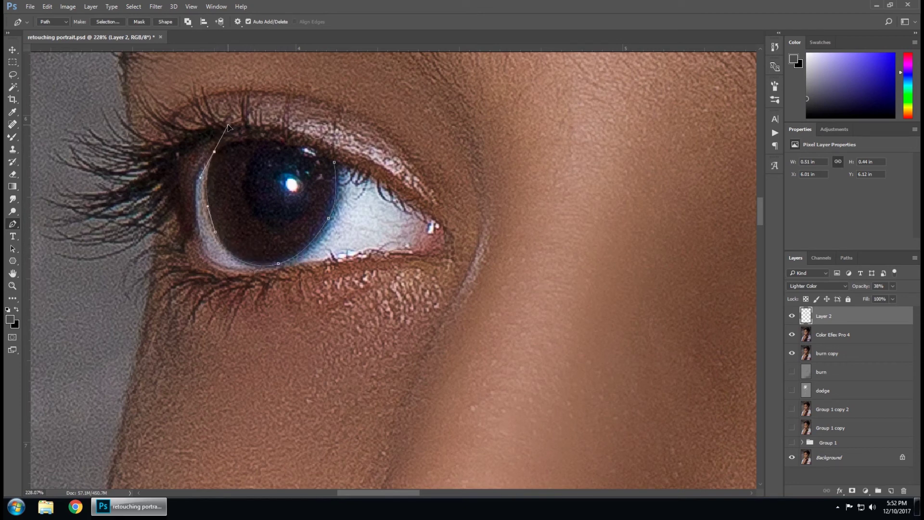
{"action": "left_click_drag", "start_coordinate": [333, 162], "coordinate": [412, 209]}
Turn the path into a 2 px feathered selection, fill it grey, and fit the portrait on screen.
{"action": "right_click", "coordinate": [271, 163]}
{"action": "left_click", "coordinate": [321, 208]}
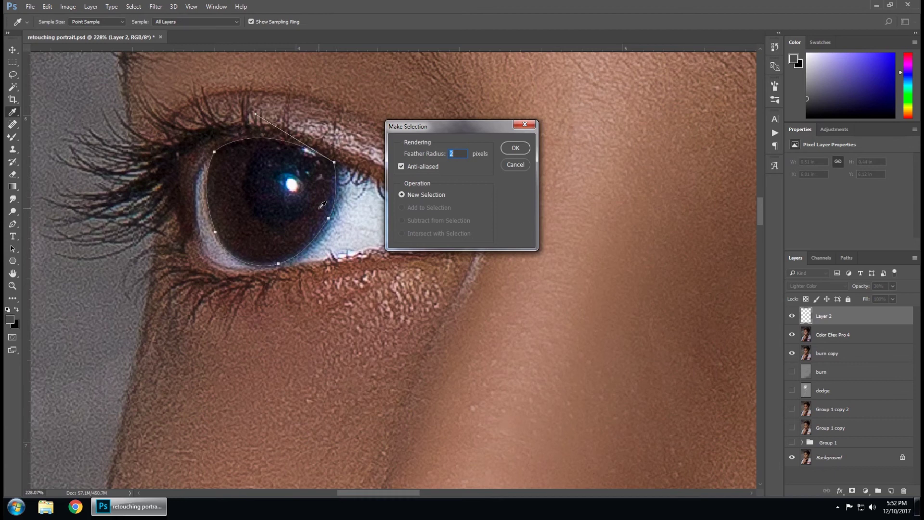
{"action": "key", "text": "Return"}
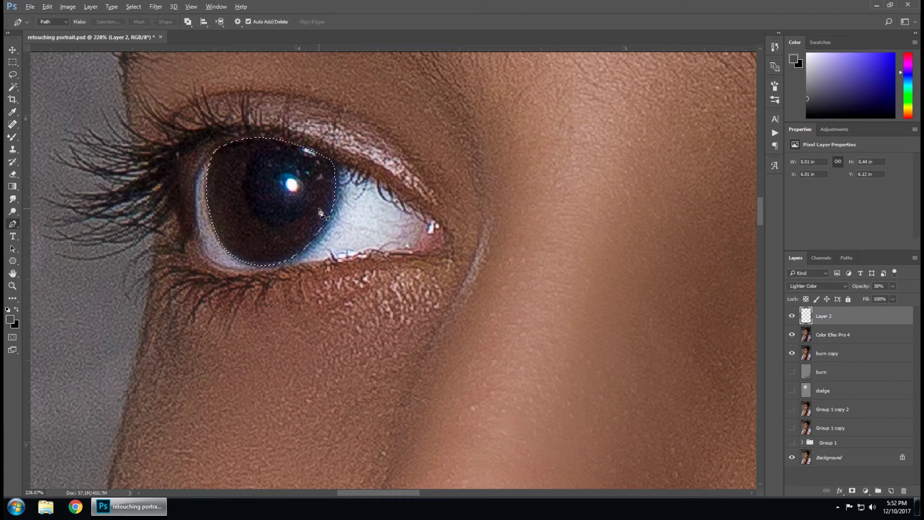
{"action": "key", "text": "alt+BackSpace"}
{"action": "key", "text": "ctrl+0"}
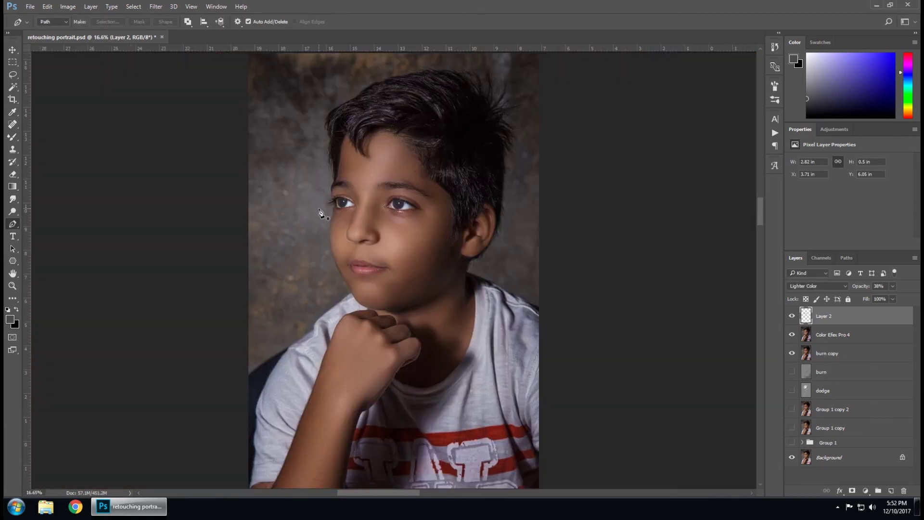
{"action": "left_click", "coordinate": [13, 50]}
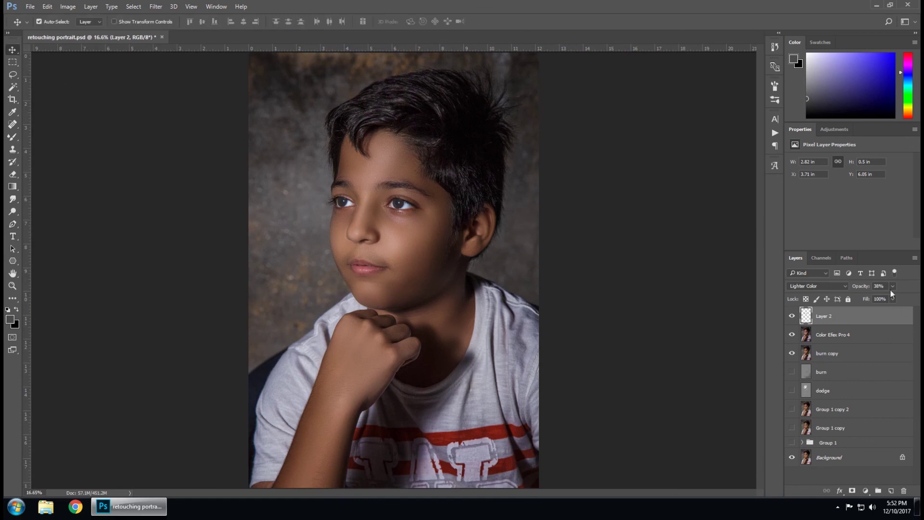
{"action": "type", "text": "30"}
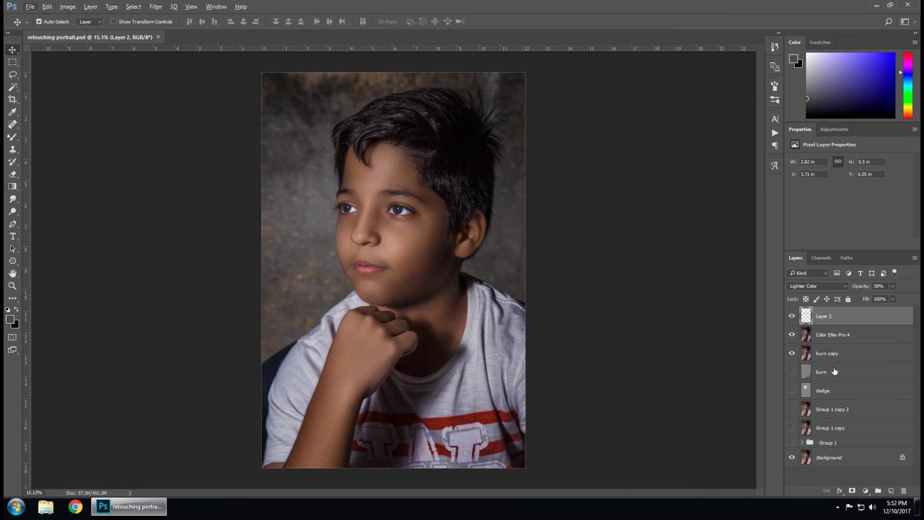
{"action": "left_click", "coordinate": [835, 457]}
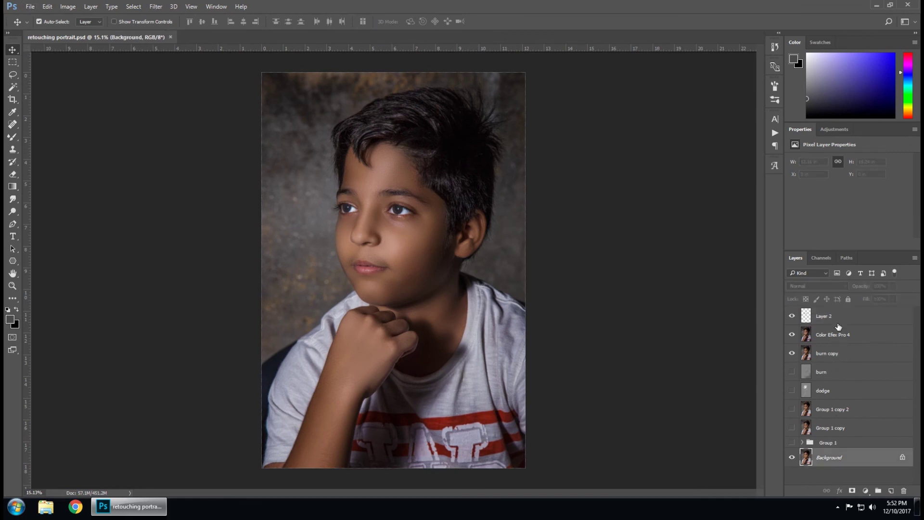
{"action": "left_click", "coordinate": [837, 322], "text": "shift"}
{"action": "key", "text": "ctrl+alt+shift+e"}
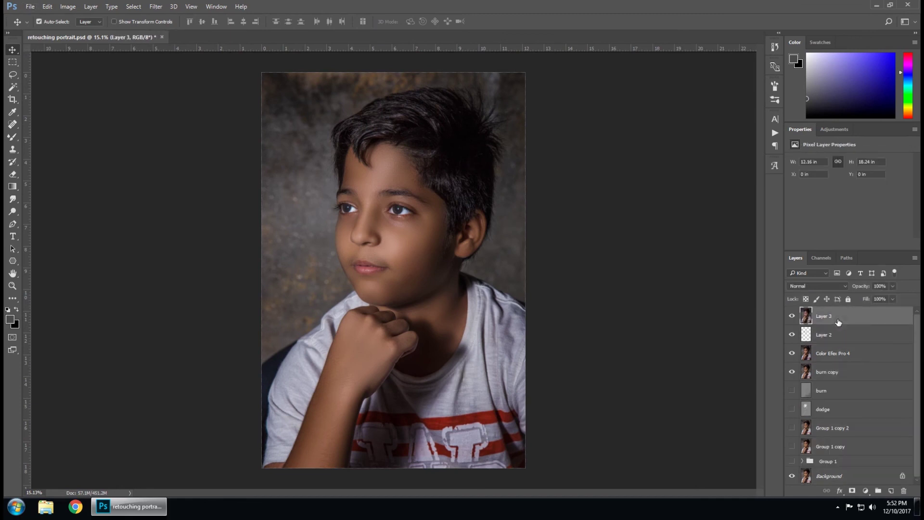
{"action": "key", "text": "ctrl+j"}
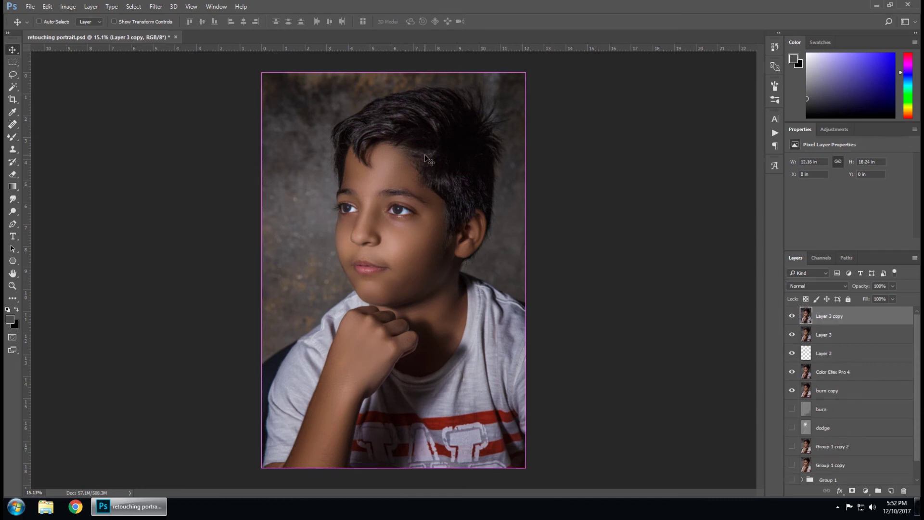
{"action": "key", "text": "a"}
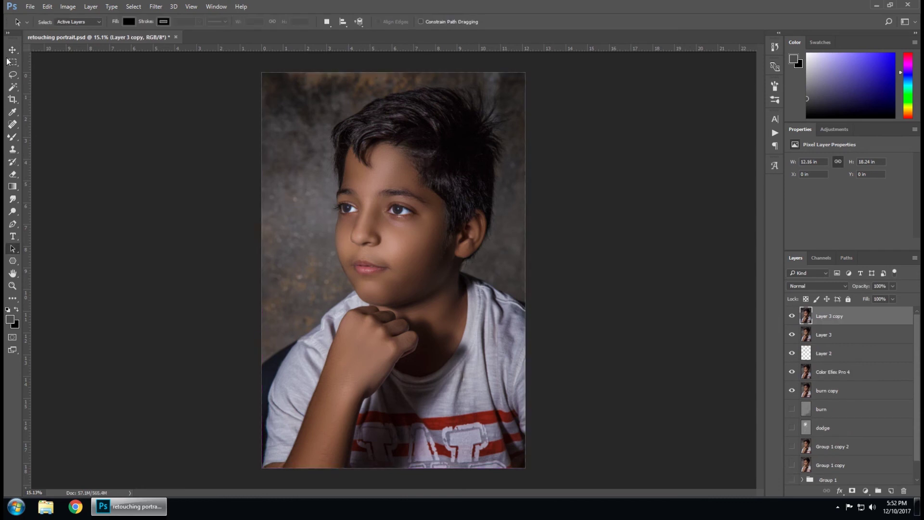
{"action": "key", "text": "v"}
{"action": "left_click", "coordinate": [155, 7]}
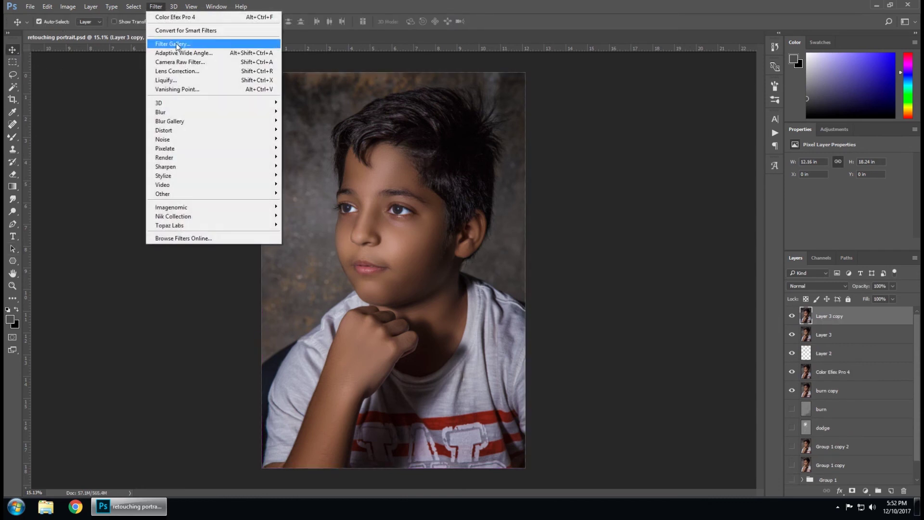
{"action": "left_click", "coordinate": [196, 61]}
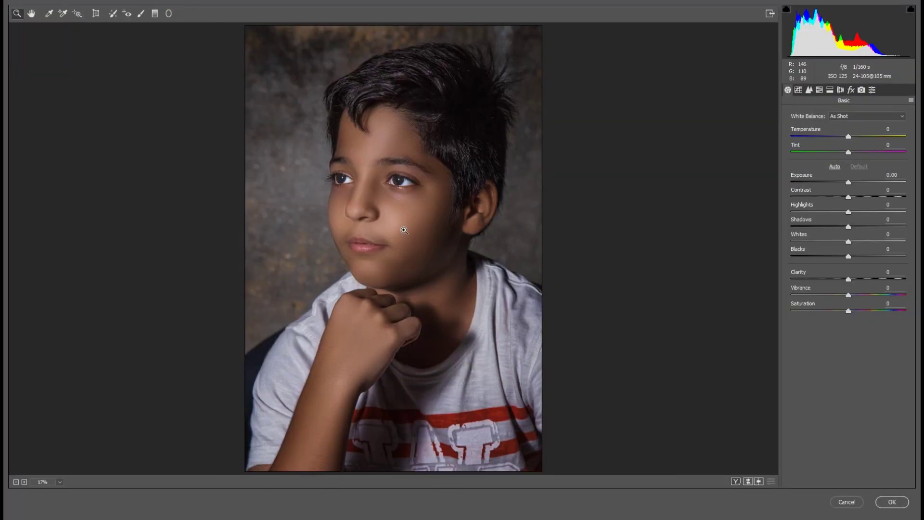
{"action": "mouse_move", "coordinate": [847, 295]}
{"action": "left_mouse_down"}
{"action": "mouse_move", "coordinate": [837, 298]}
{"action": "mouse_move", "coordinate": [861, 279]}
{"action": "left_mouse_up"}
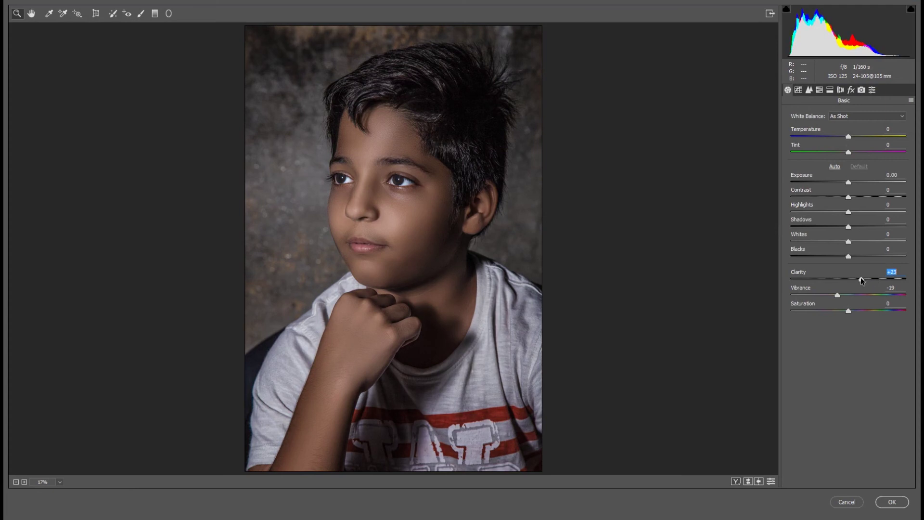
{"action": "left_click_drag", "start_coordinate": [860, 279], "coordinate": [830, 295]}
{"action": "left_click", "coordinate": [846, 501]}
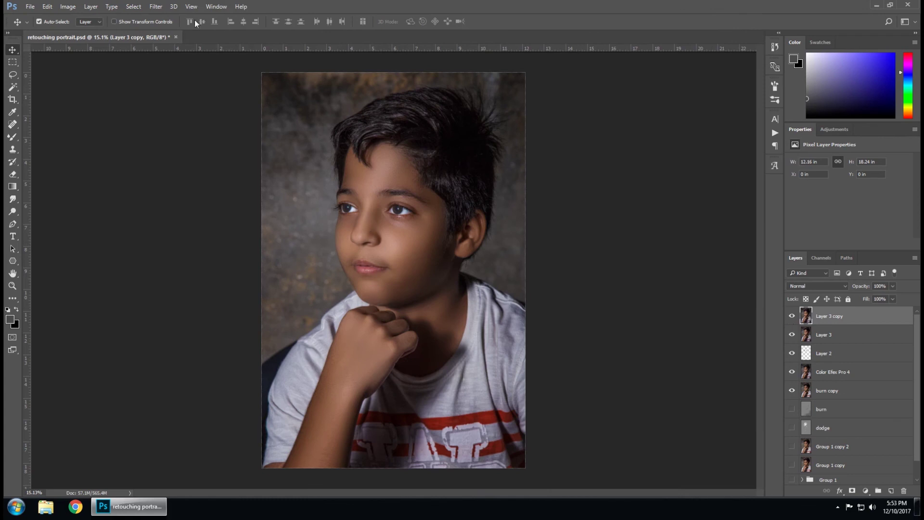
Launch Topaz Adjust 5, apply the Dynamic Pop preset and turn off Noise.
{"action": "left_click", "coordinate": [155, 6]}
{"action": "left_click", "coordinate": [304, 226]}
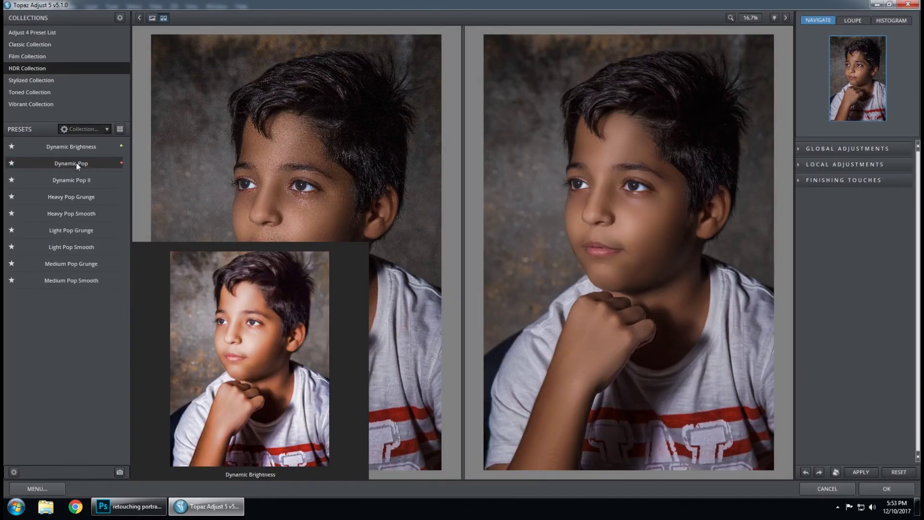
{"action": "left_click", "coordinate": [76, 163]}
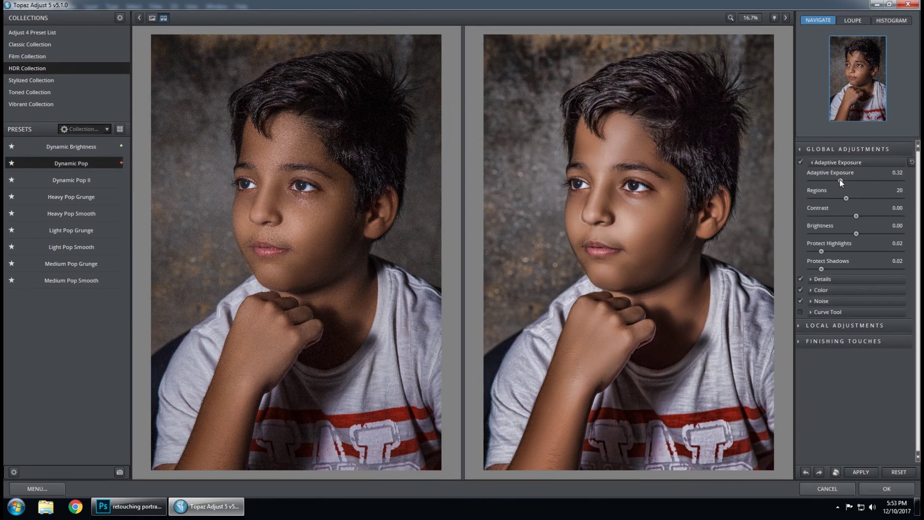
{"action": "left_click", "coordinate": [800, 301]}
Set Regions to 50, lower Adaptive Exposure, and raise Detail Boost and Strength.
{"action": "left_click", "coordinate": [803, 341]}
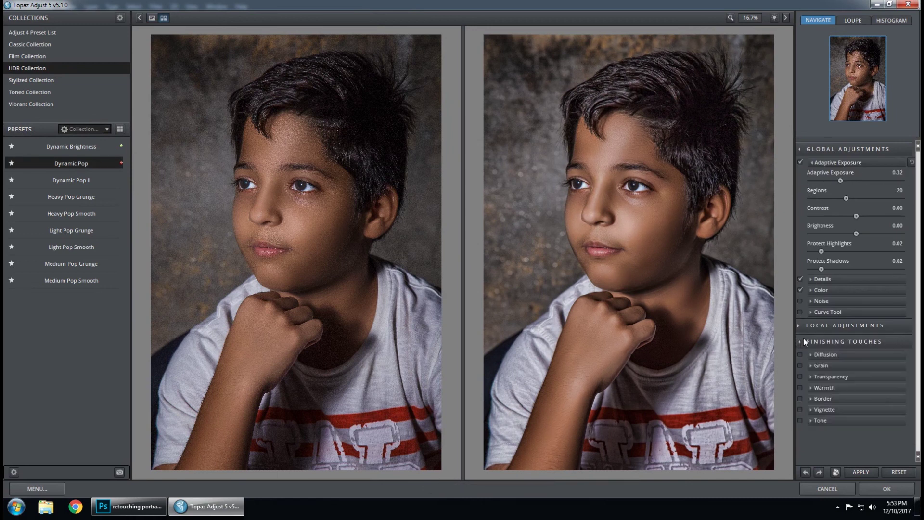
{"action": "left_click_drag", "start_coordinate": [846, 198], "coordinate": [899, 198]}
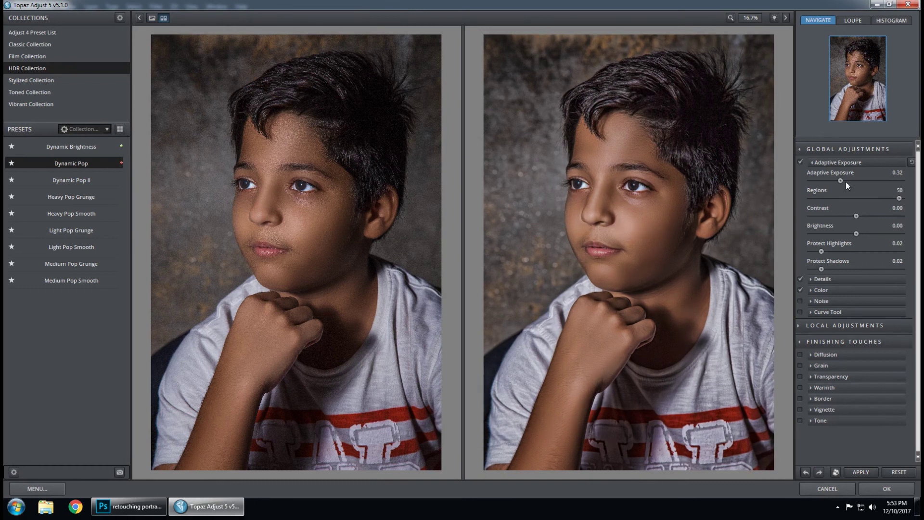
{"action": "left_click_drag", "start_coordinate": [833, 181], "coordinate": [830, 181]}
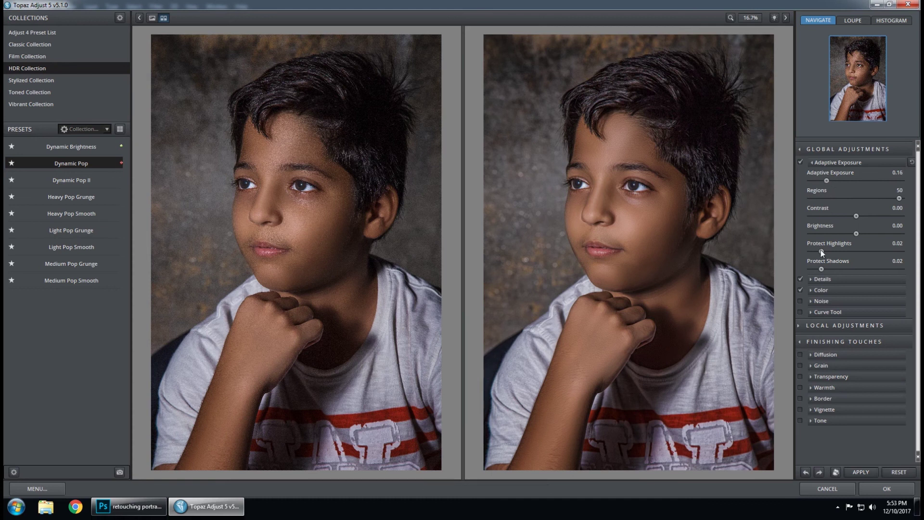
{"action": "left_click", "coordinate": [812, 281]}
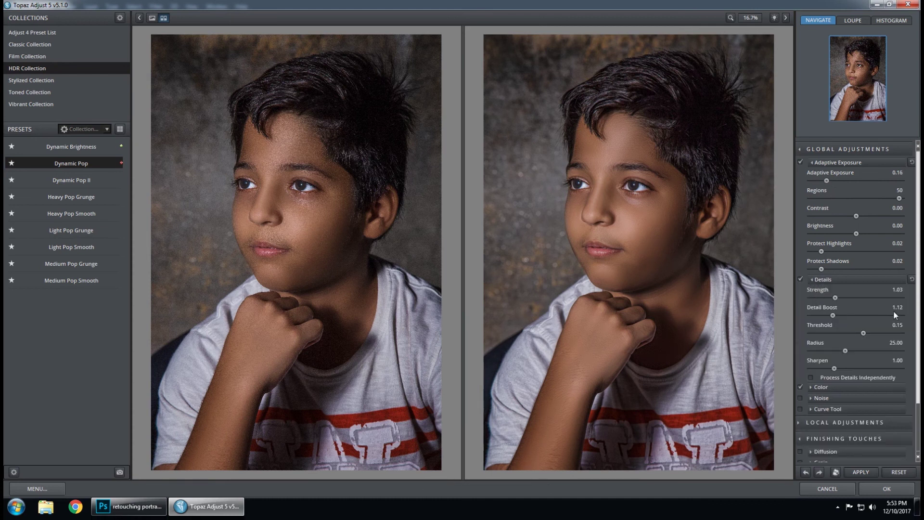
{"action": "left_click_drag", "start_coordinate": [833, 318], "coordinate": [834, 317]}
{"action": "left_click_drag", "start_coordinate": [837, 297], "coordinate": [838, 297]}
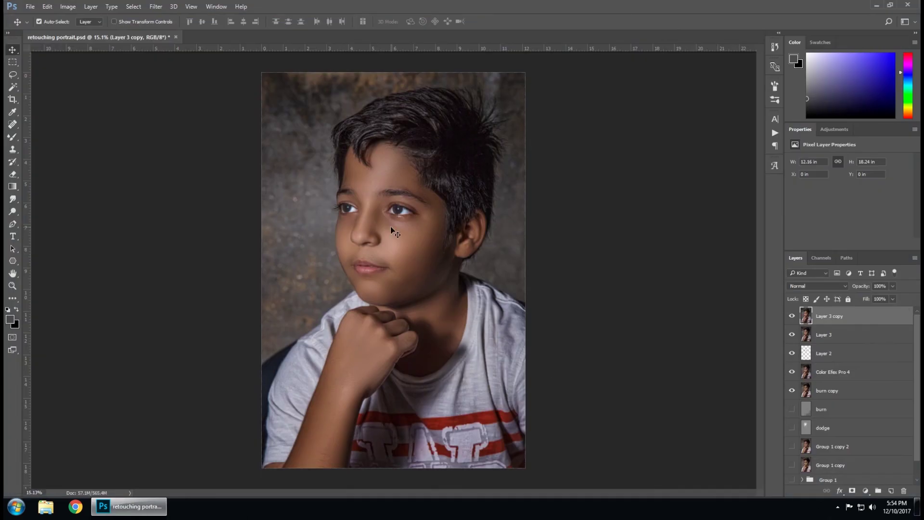
Show Layer 3 copy and add a dark Post Crop Vignette in Camera Raw.
{"action": "left_click", "coordinate": [791, 317]}
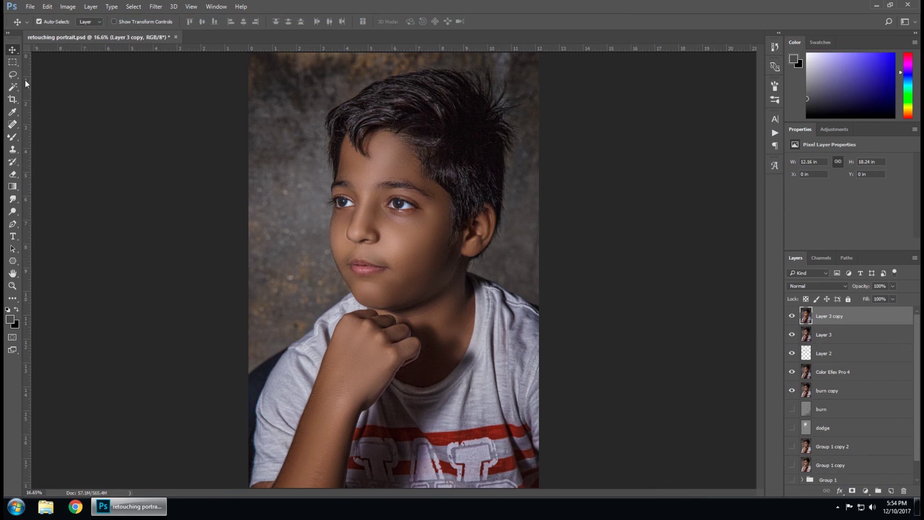
{"action": "left_click", "coordinate": [155, 7]}
{"action": "left_click", "coordinate": [185, 62]}
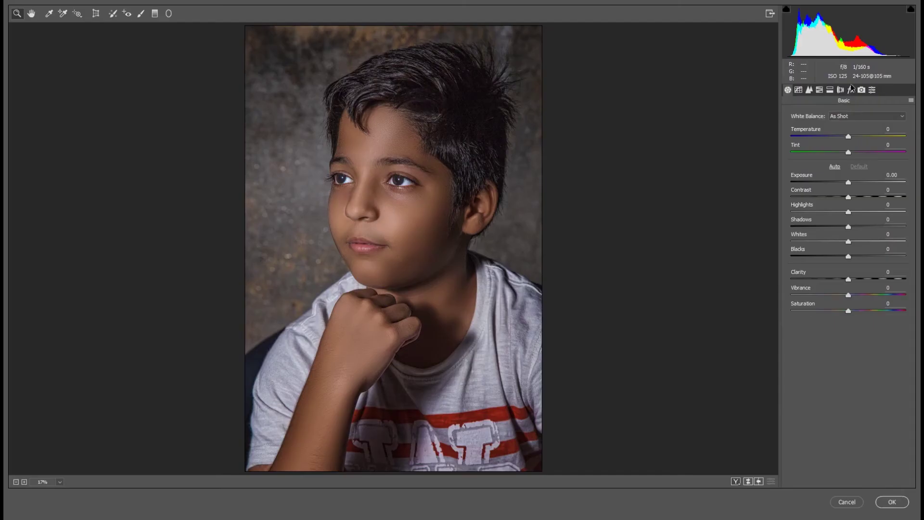
{"action": "left_click", "coordinate": [851, 89]}
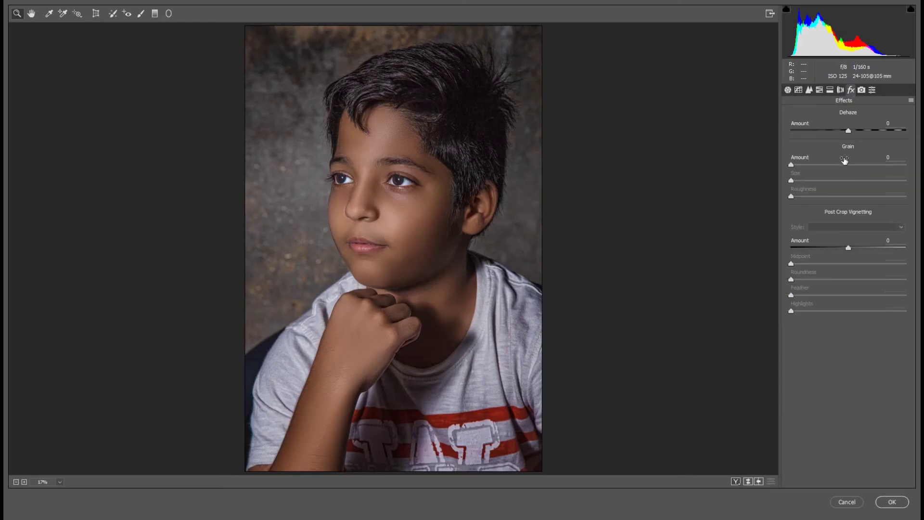
{"action": "left_click_drag", "start_coordinate": [799, 247], "coordinate": [786, 247]}
{"action": "mouse_move", "coordinate": [847, 264]}
{"action": "left_mouse_down"}
{"action": "mouse_move", "coordinate": [822, 263]}
{"action": "mouse_move", "coordinate": [828, 246]}
{"action": "left_mouse_up"}
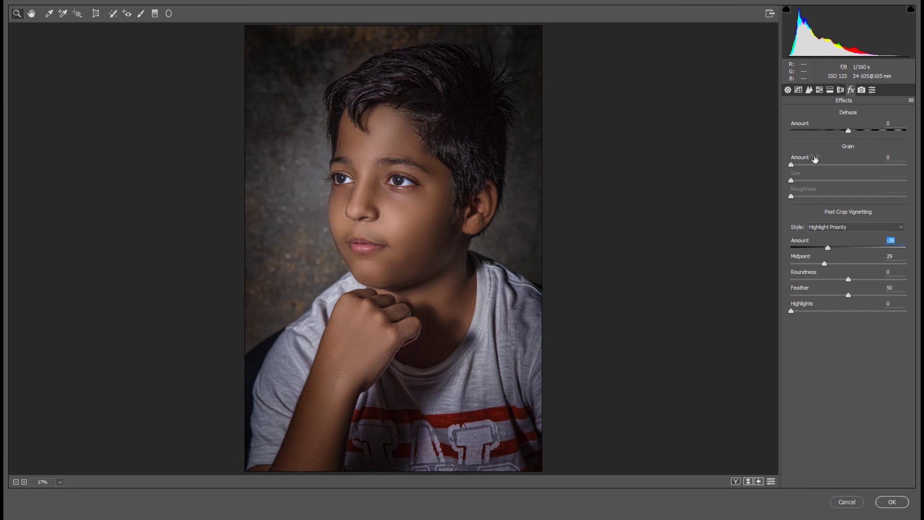
Split-tone highlights to hue 191 and shadows to hue 204, at saturation around 10.
{"action": "left_click", "coordinate": [819, 89]}
{"action": "left_click", "coordinate": [798, 144]}
{"action": "left_click_drag", "start_coordinate": [799, 146], "coordinate": [863, 129]}
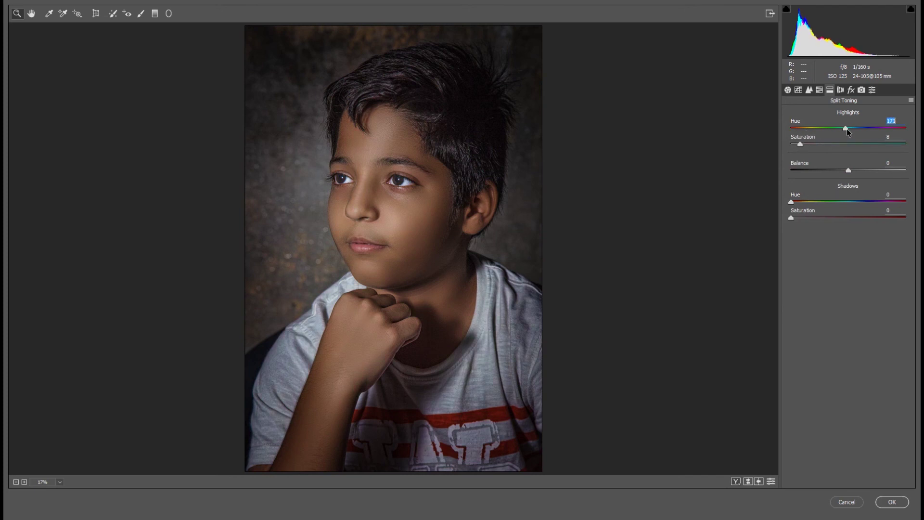
{"action": "left_click", "coordinate": [801, 217]}
{"action": "mouse_move", "coordinate": [790, 201]}
{"action": "left_mouse_down"}
{"action": "mouse_move", "coordinate": [862, 202]}
{"action": "mouse_move", "coordinate": [853, 202]}
{"action": "left_mouse_up"}
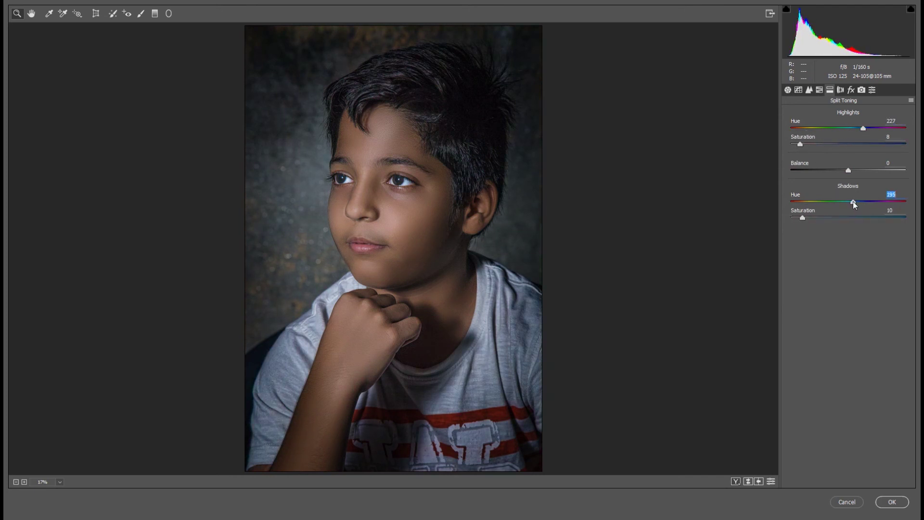
{"action": "left_click", "coordinate": [799, 217]}
{"action": "left_click_drag", "start_coordinate": [798, 217], "coordinate": [801, 217]}
{"action": "left_click_drag", "start_coordinate": [799, 144], "coordinate": [797, 144]}
{"action": "left_click_drag", "start_coordinate": [863, 128], "coordinate": [851, 131]}
{"action": "left_click", "coordinate": [798, 144]}
{"action": "left_click_drag", "start_coordinate": [798, 143], "coordinate": [802, 143]}
Apply the Camera Raw settings and add an Exposure adjustment layer with offset +0.0125.
{"action": "left_click", "coordinate": [892, 502]}
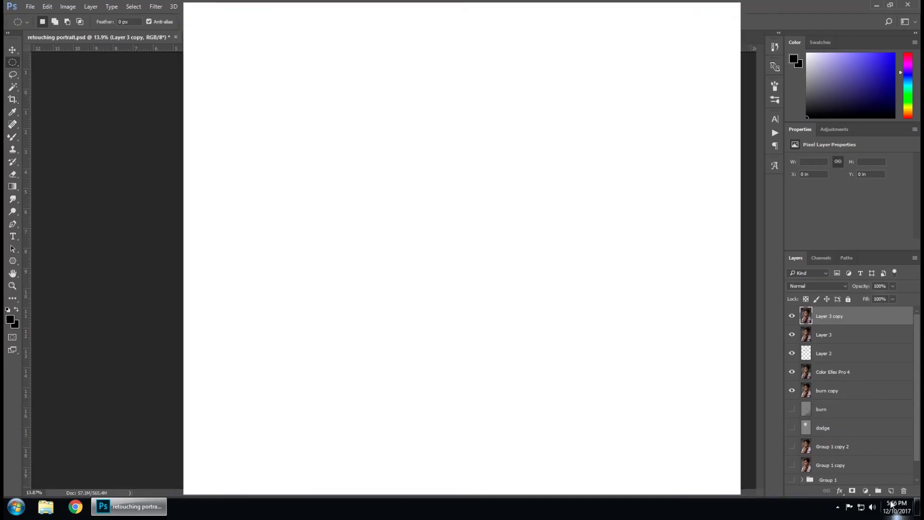
{"action": "key", "text": "ctrl+plus"}
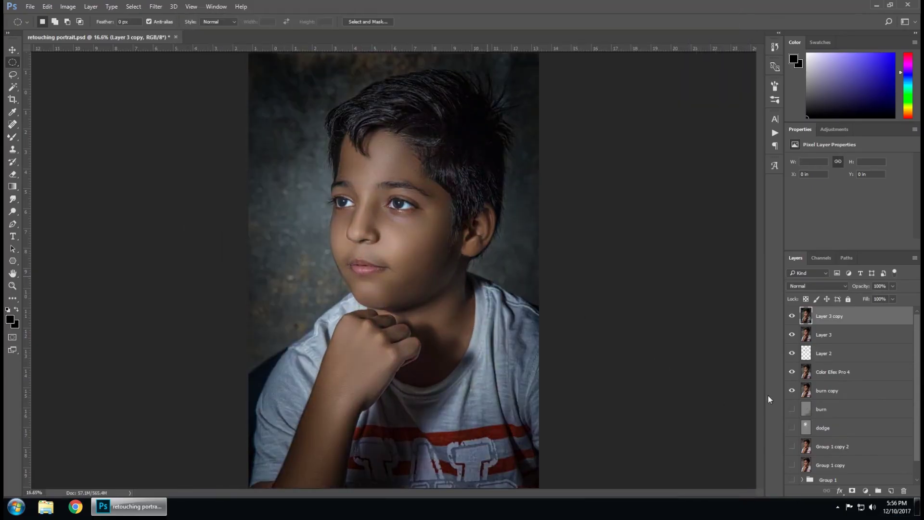
{"action": "left_click", "coordinate": [865, 491]}
{"action": "left_click", "coordinate": [857, 348]}
{"action": "left_click_drag", "start_coordinate": [849, 201], "coordinate": [849, 200]}
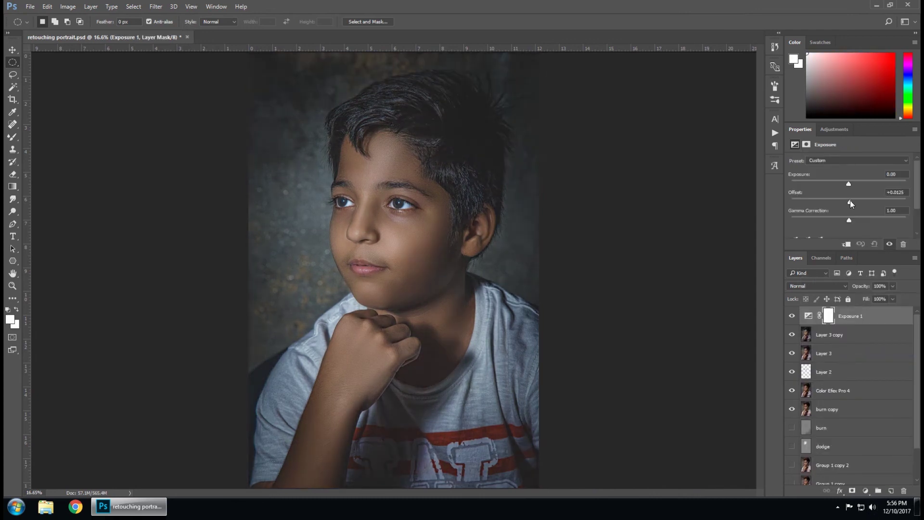
Select the Exposure layer's mask with black foreground and the Brush tool.
{"action": "left_click", "coordinate": [828, 318]}
{"action": "left_click", "coordinate": [10, 319]}
{"action": "left_click_drag", "start_coordinate": [554, 197], "coordinate": [529, 228]}
{"action": "key", "text": "Return"}
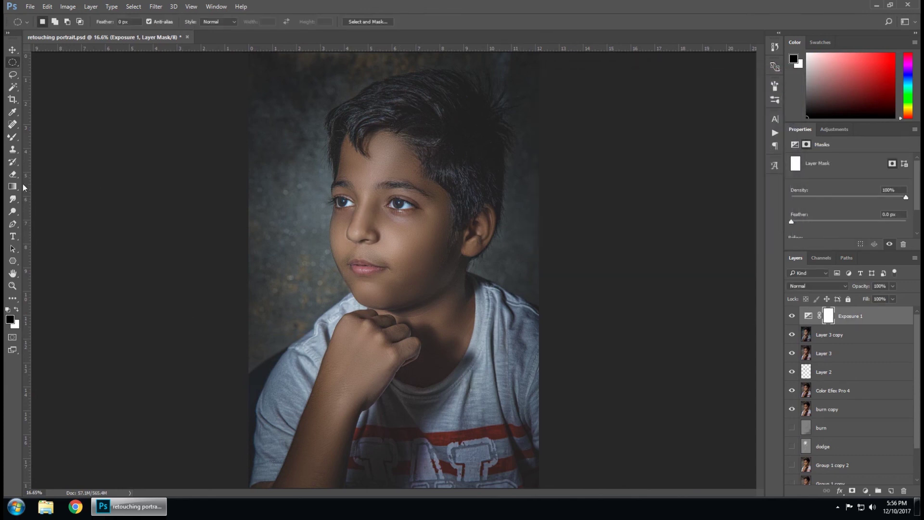
{"action": "right_click", "coordinate": [12, 137]}
{"action": "left_click", "coordinate": [43, 137]}
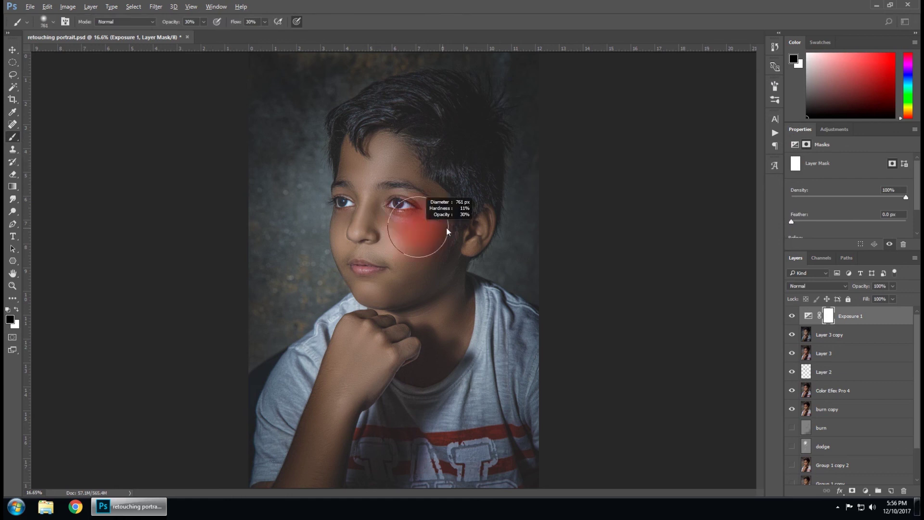
Paint the mask black over the hand and face, then set layer opacity to 61%.
{"action": "left_click", "coordinate": [191, 21]}
{"action": "type", "text": "10"}
{"action": "key", "text": "Tab"}
{"action": "type", "text": "10"}
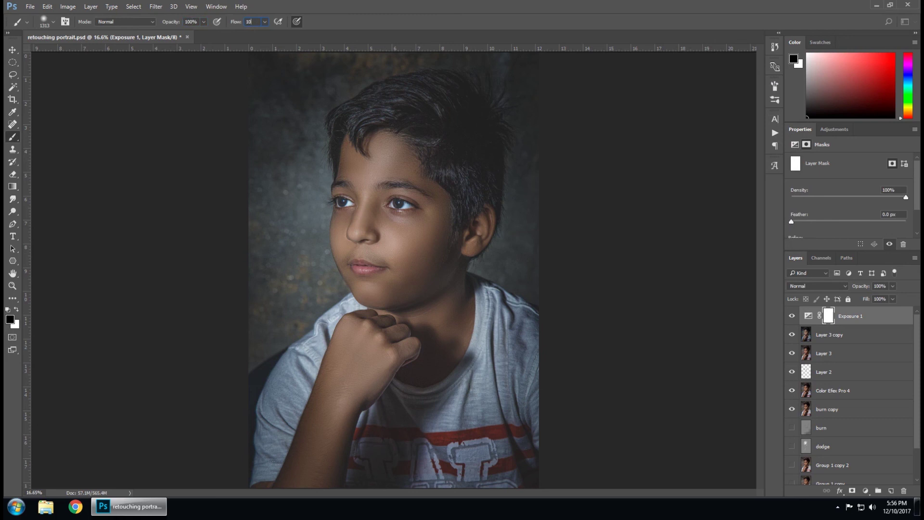
{"action": "left_click_drag", "start_coordinate": [385, 262], "coordinate": [398, 202]}
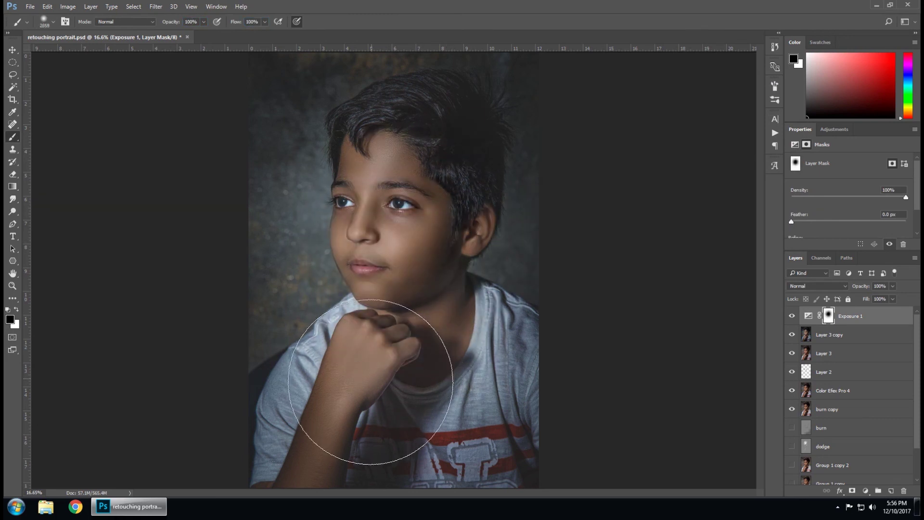
{"action": "left_click_drag", "start_coordinate": [358, 397], "coordinate": [366, 457]}
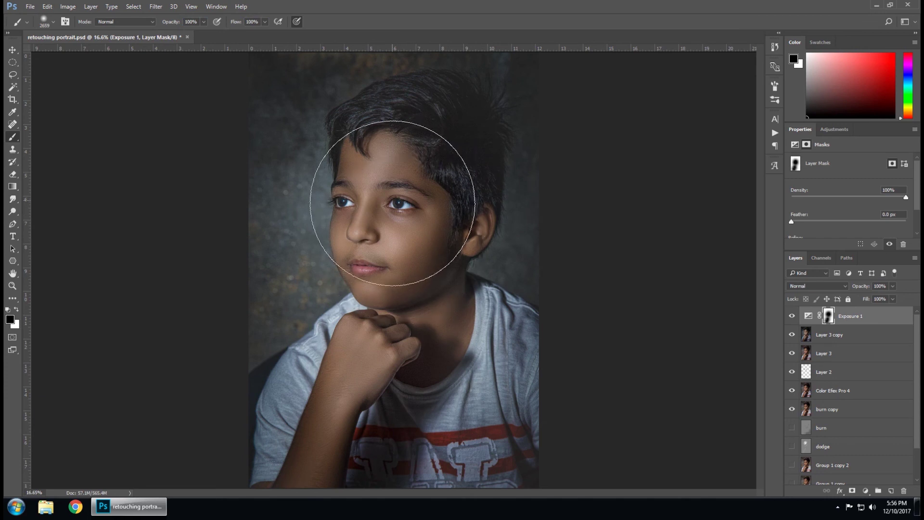
{"action": "left_click_drag", "start_coordinate": [876, 296], "coordinate": [876, 298]}
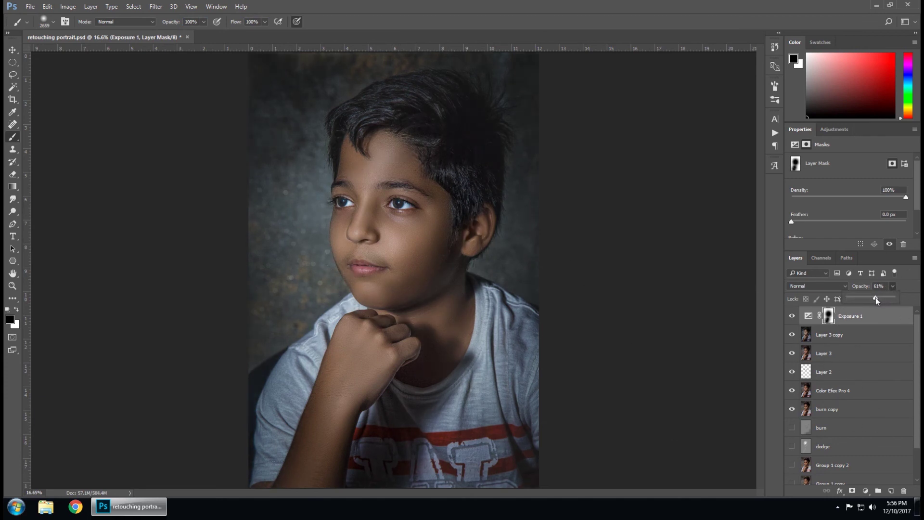